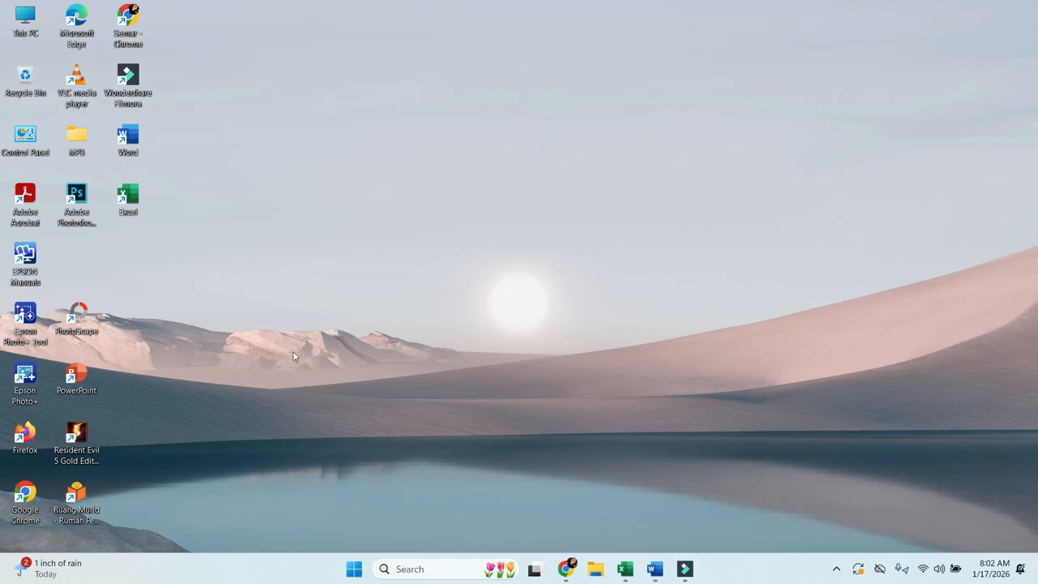
# Launch Chrome with the school account profile and maximize its window
pyautogui.doubleClick(25, 499)
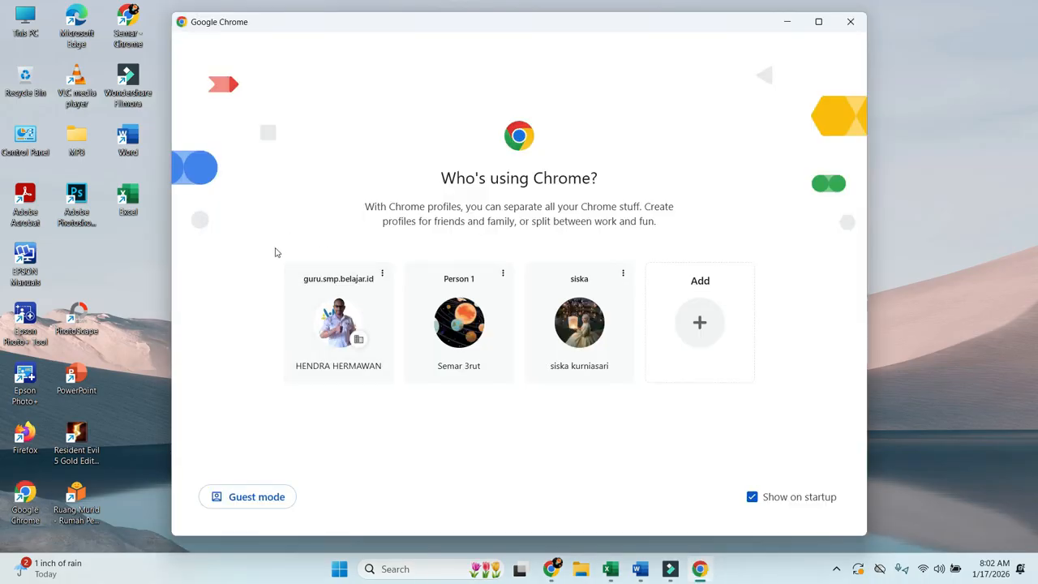
pyautogui.click(341, 326)
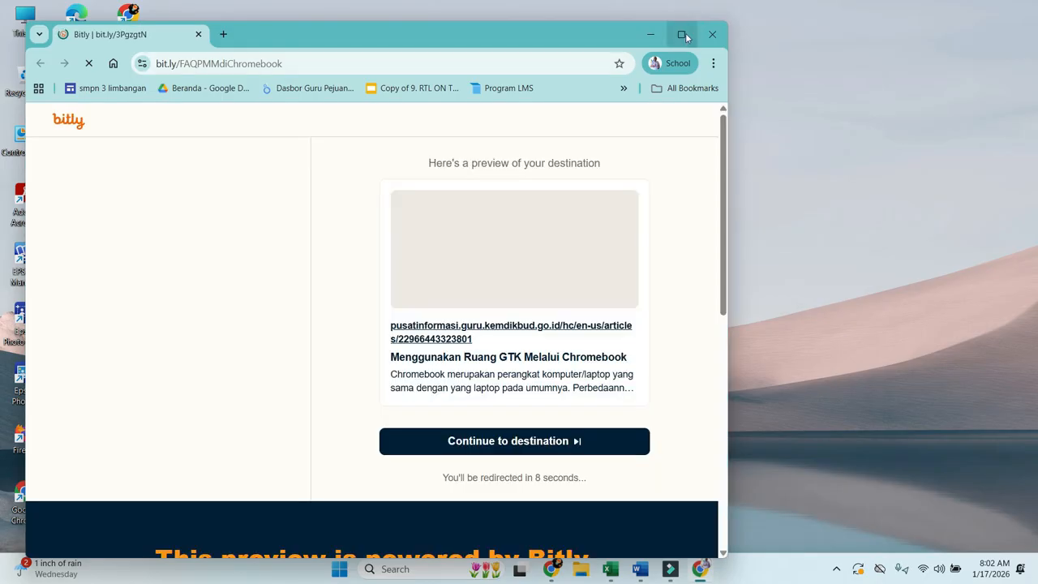
pyautogui.click(681, 34)
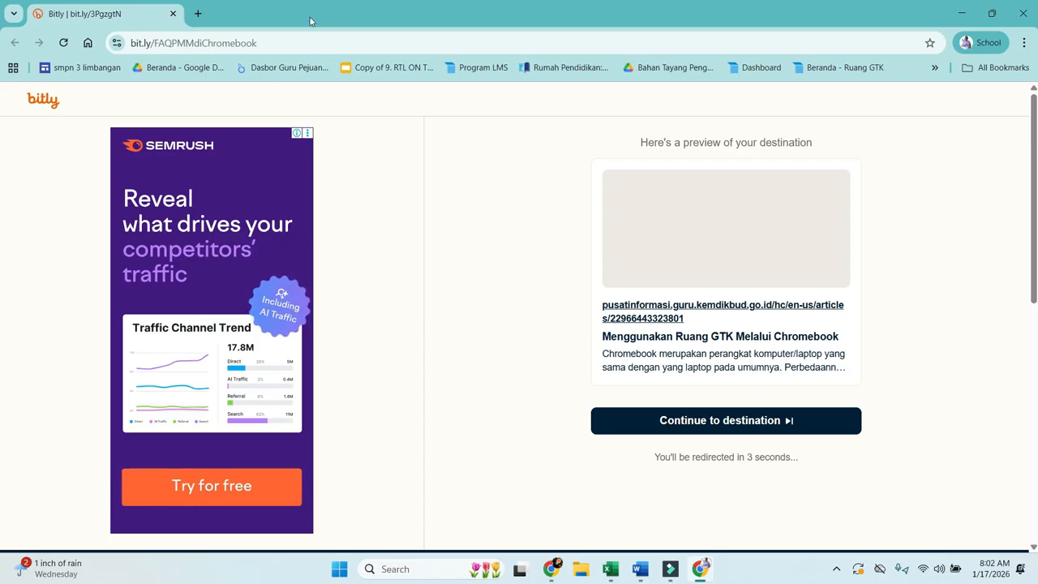
# In a new tab, go to Google Drive through the Google apps panel
pyautogui.click(198, 14)
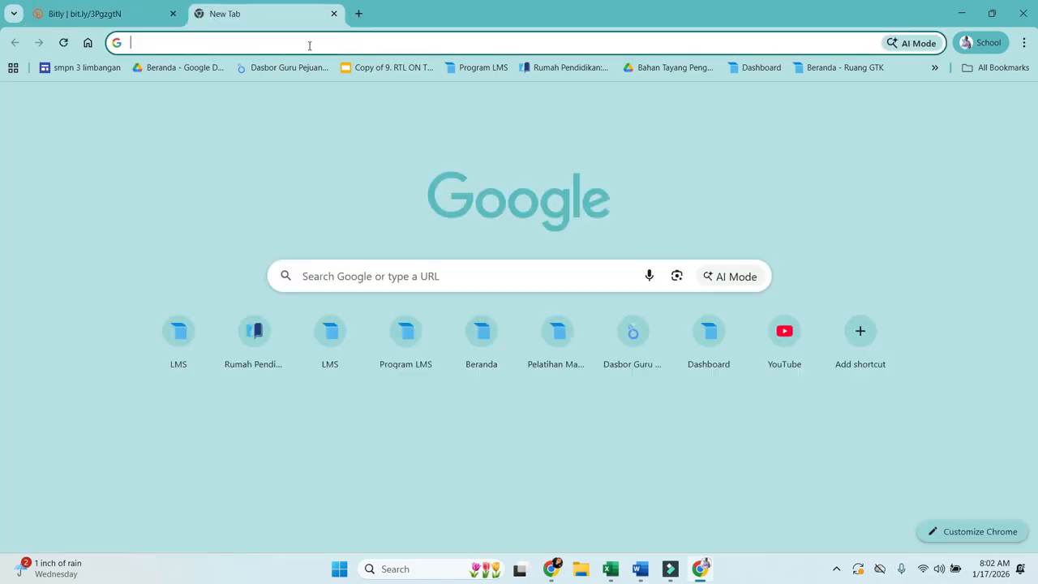
pyautogui.click(980, 107)
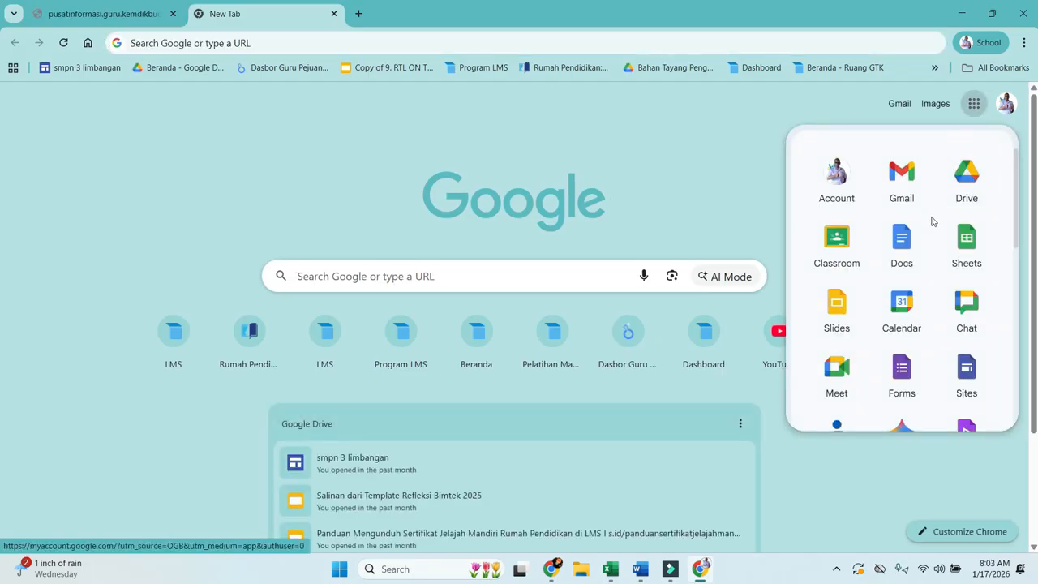
pyautogui.scroll(-2, 896, 215)
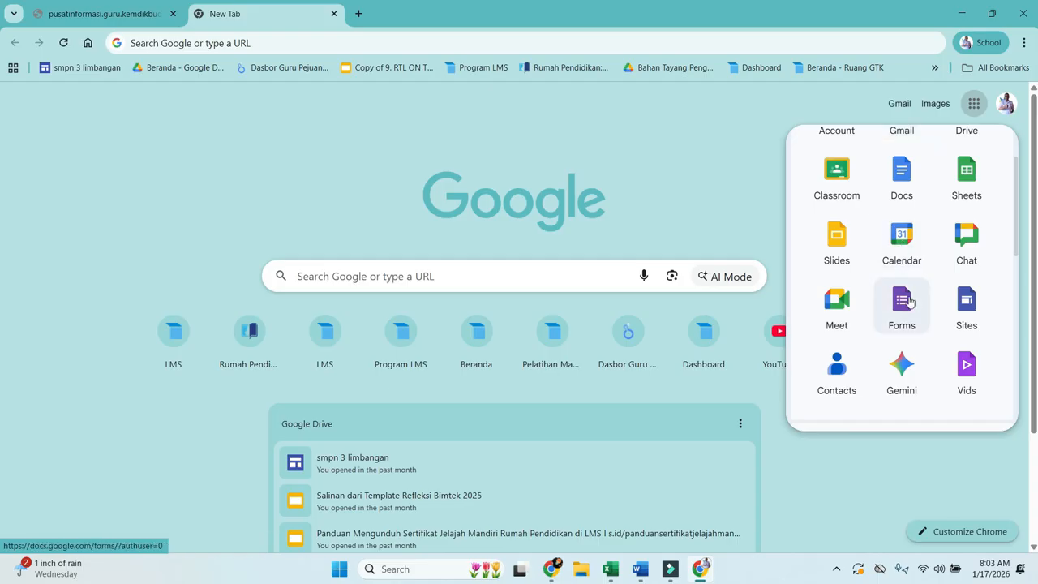
pyautogui.scroll(-1, 925, 321)
pyautogui.scroll(-1, 930, 314)
pyautogui.scroll(3, 929, 313)
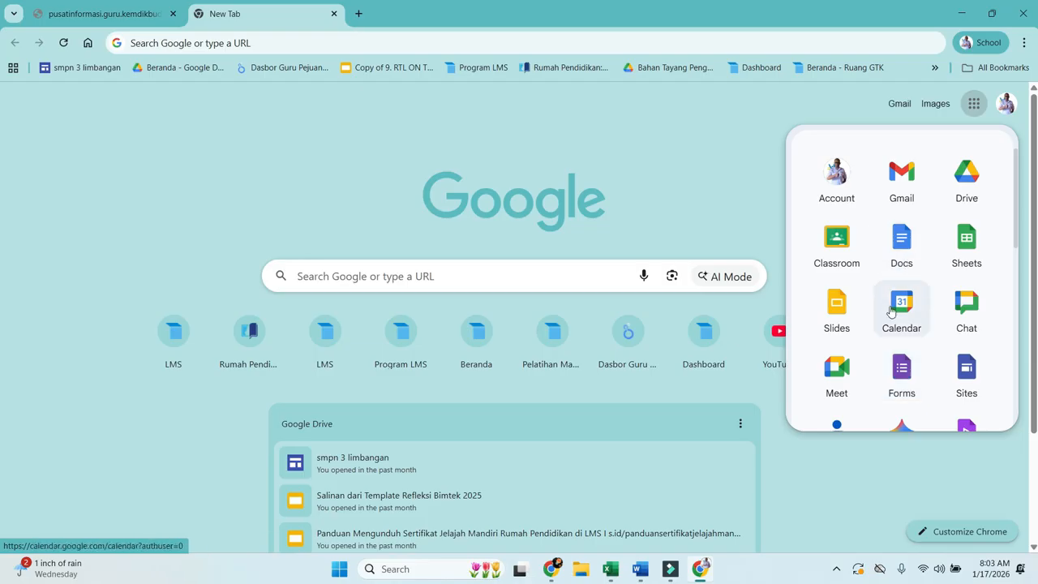
pyautogui.scroll(-1, 892, 309)
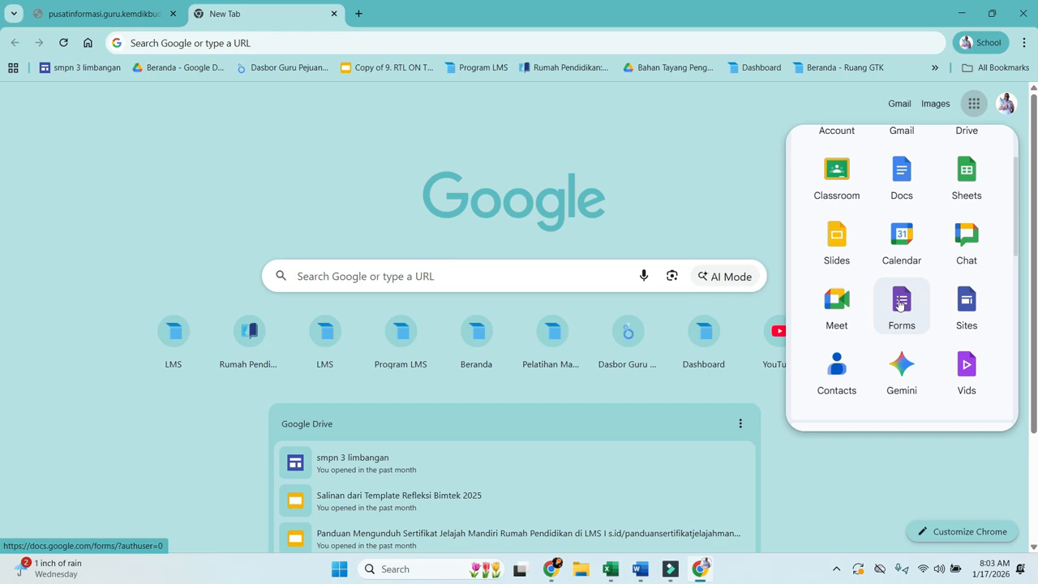
pyautogui.scroll(-2, 902, 302)
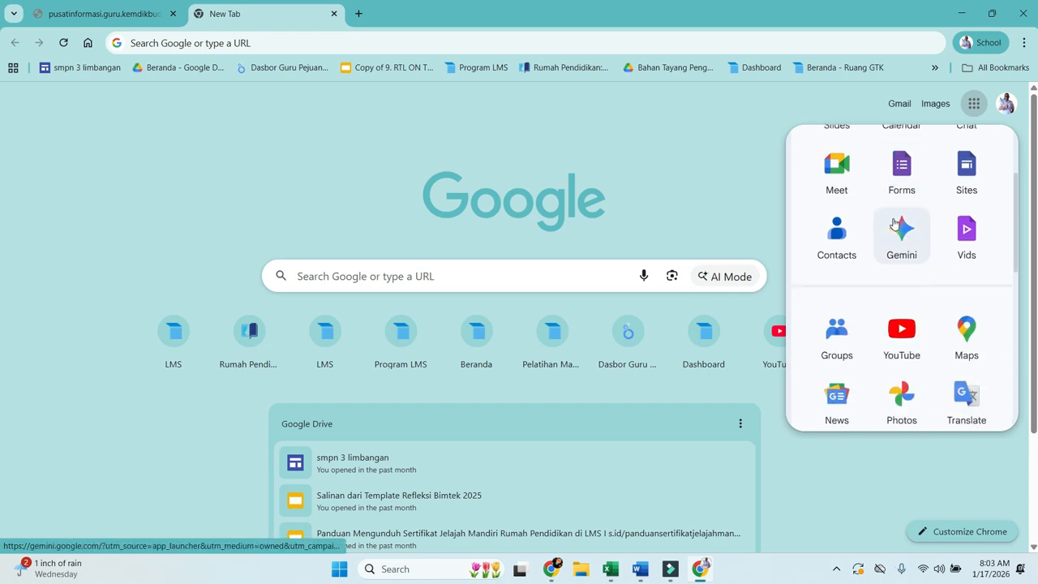
pyautogui.scroll(5, 895, 203)
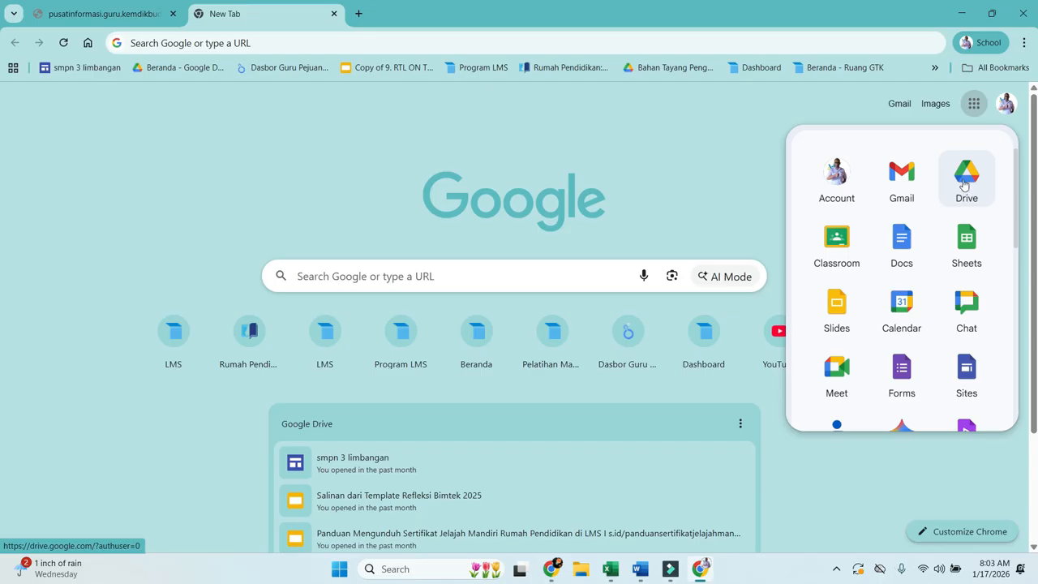
pyautogui.click(964, 185)
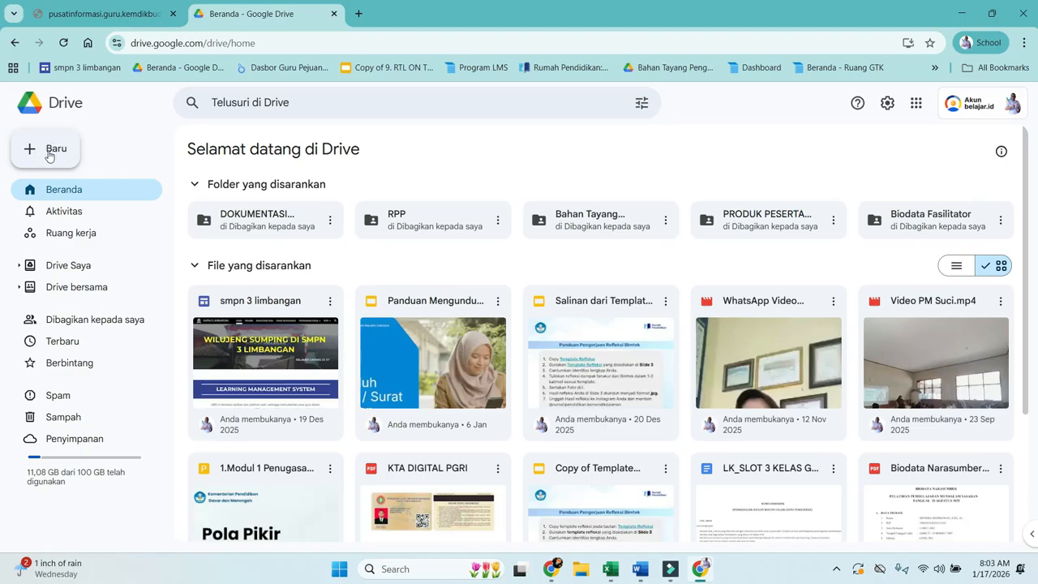
# Create a blank Google Formulir from Drive's + Baru menu
pyautogui.click(44, 156)
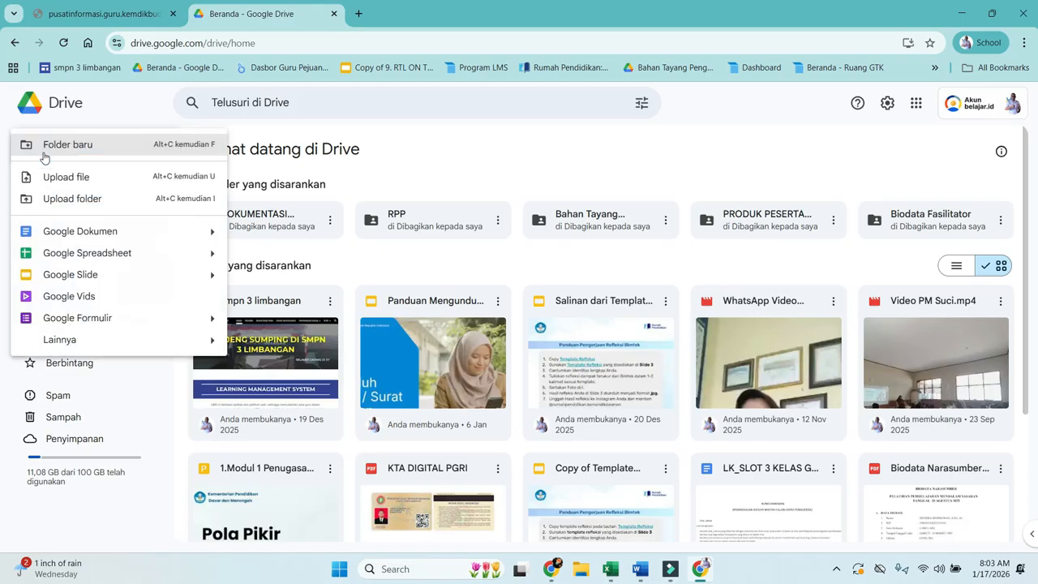
pyautogui.click(83, 319)
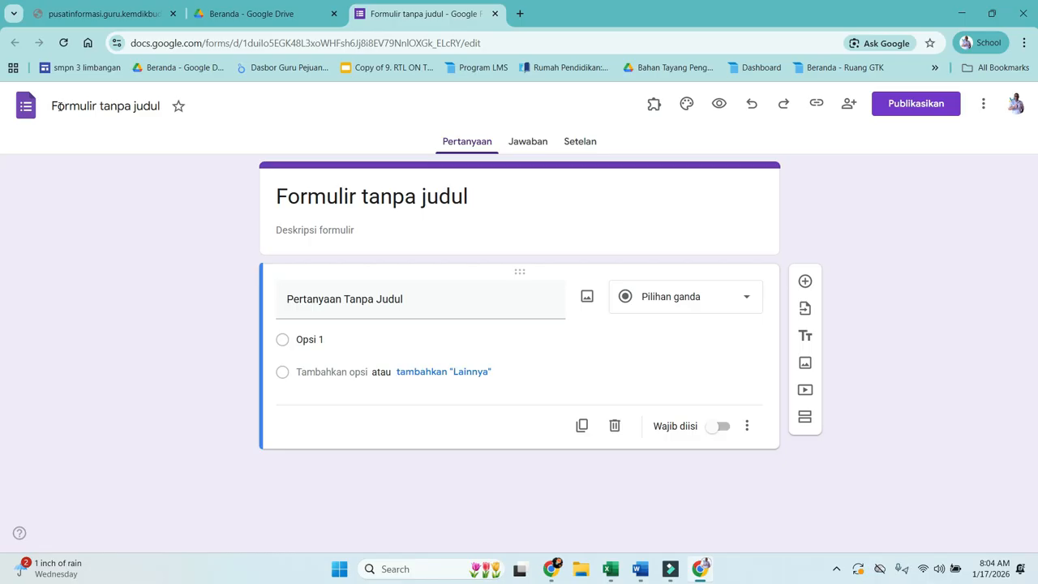
pyautogui.click(153, 106)
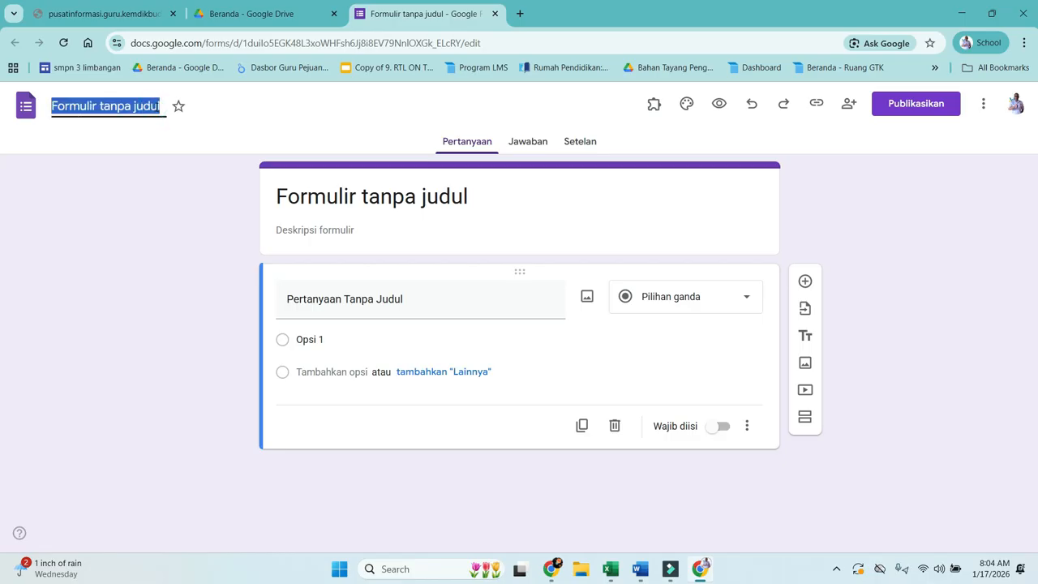
pyautogui.click(477, 109)
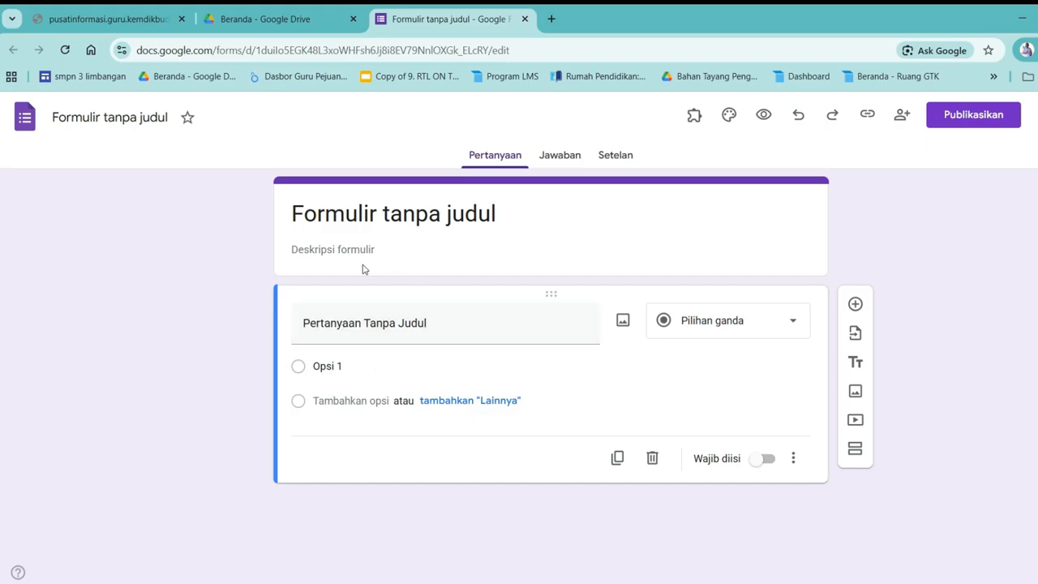
# Confirm the Jawaban tab has no responses, then look through the Setelan settings page
pyautogui.click(569, 158)
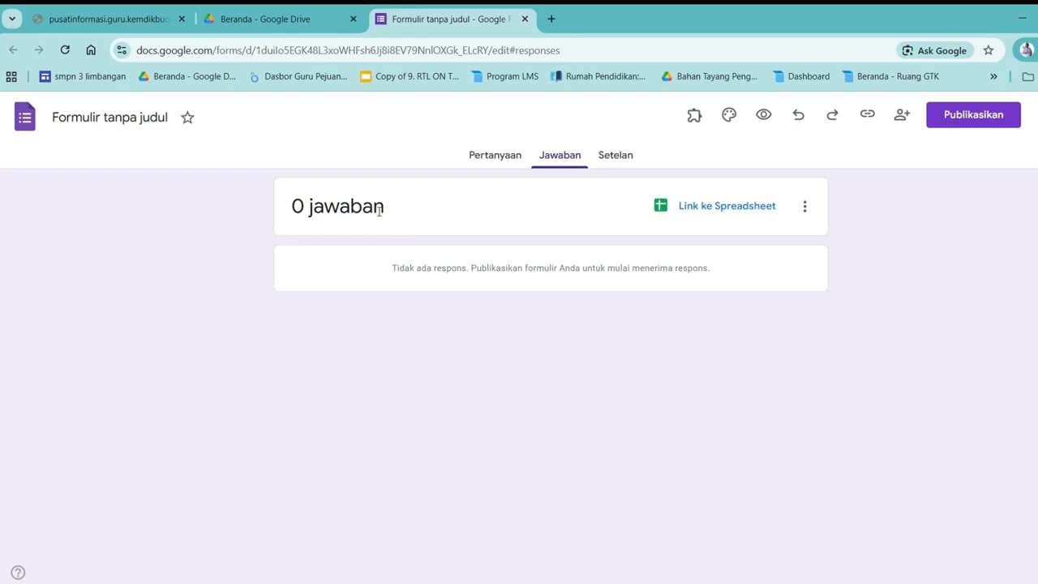
pyautogui.click(293, 206)
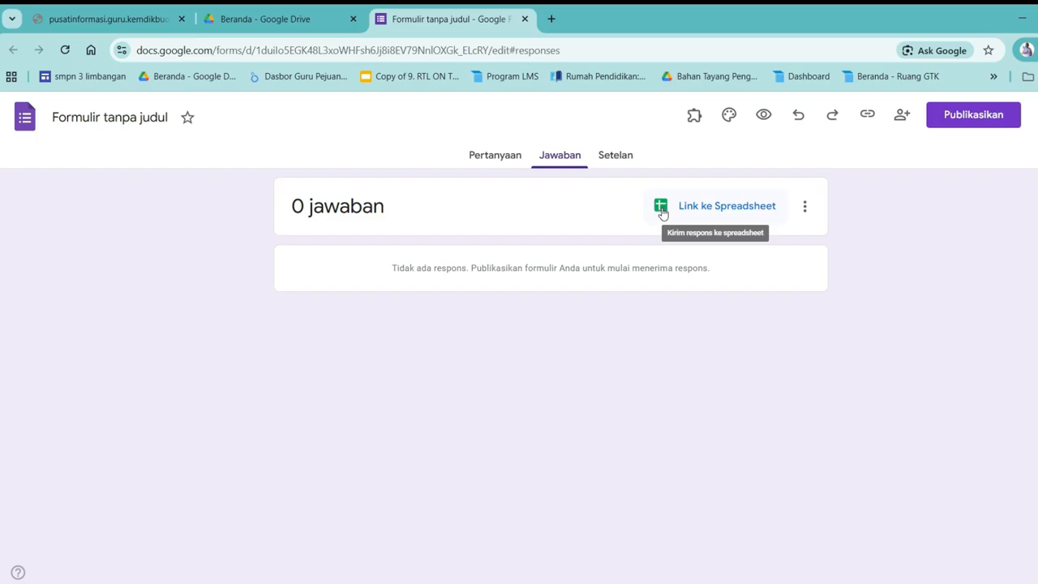
pyautogui.click(625, 160)
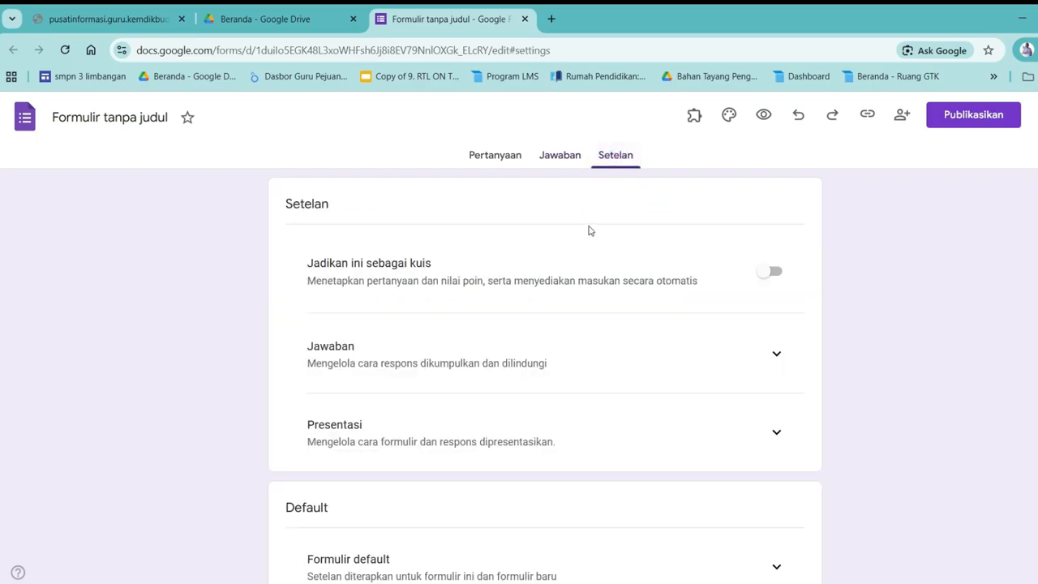
pyautogui.scroll(-2, 590, 230)
pyautogui.scroll(2, 590, 231)
# Retitle the form 'Formulir PENDATAAN ANGGOTA PGRI'
pyautogui.click(488, 158)
pyautogui.click(345, 213)
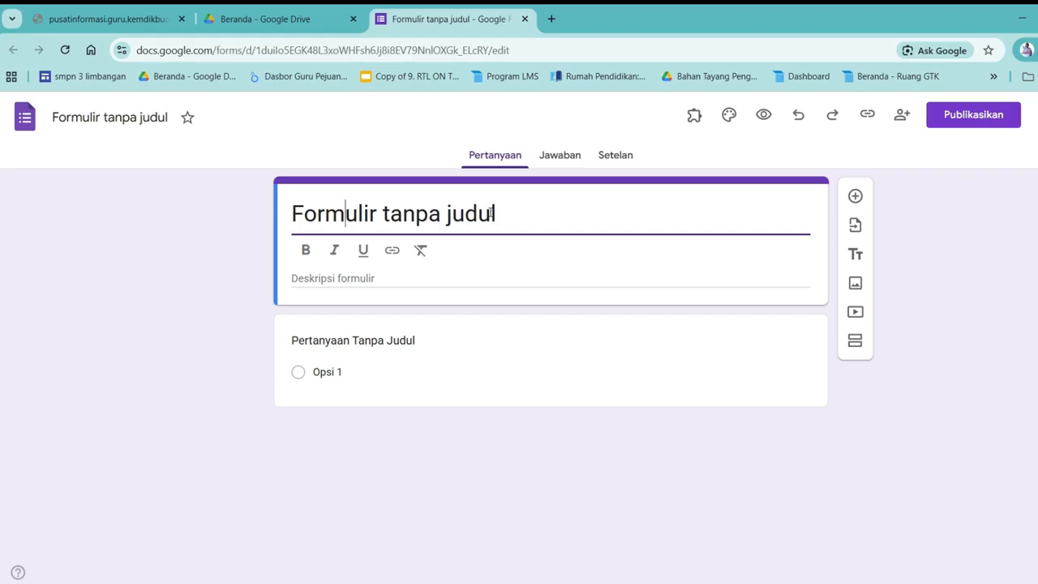
pyautogui.moveTo(492, 213); pyautogui.dragTo(286, 211)
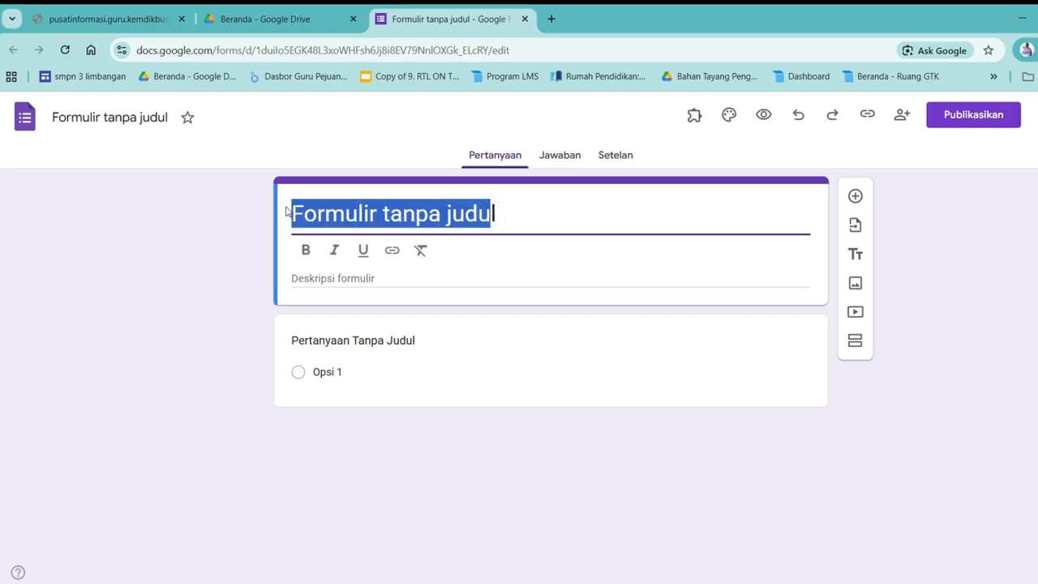
pyautogui.moveTo(519, 203); pyautogui.dragTo(382, 206)
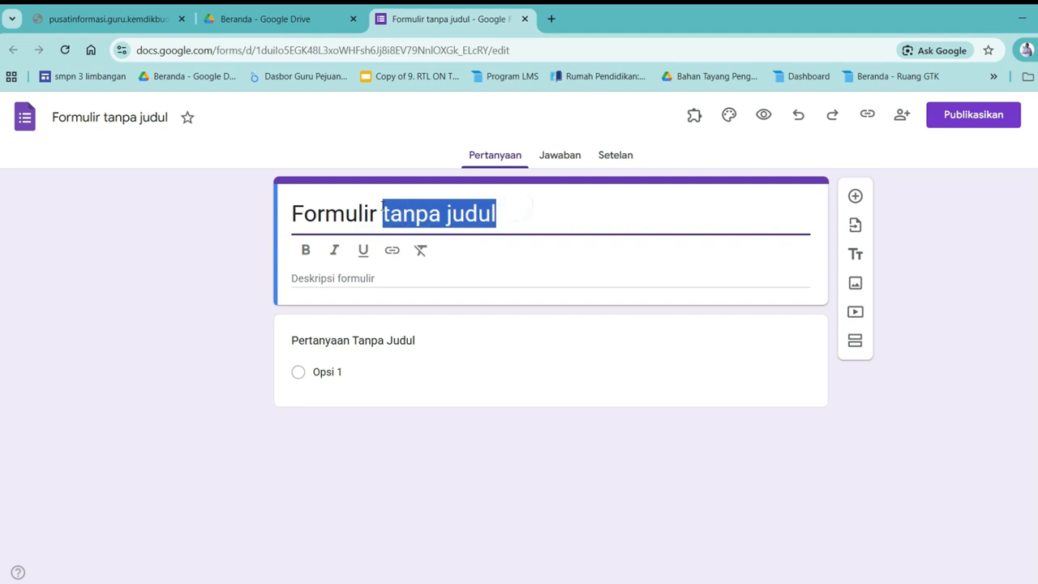
pyautogui.write('PEND')
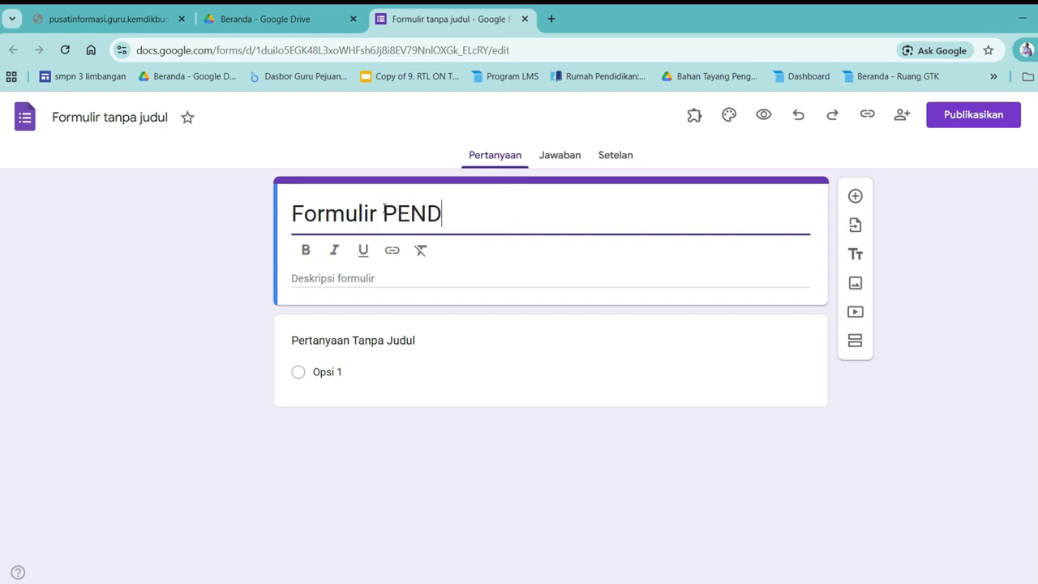
pyautogui.write('ATAAN')
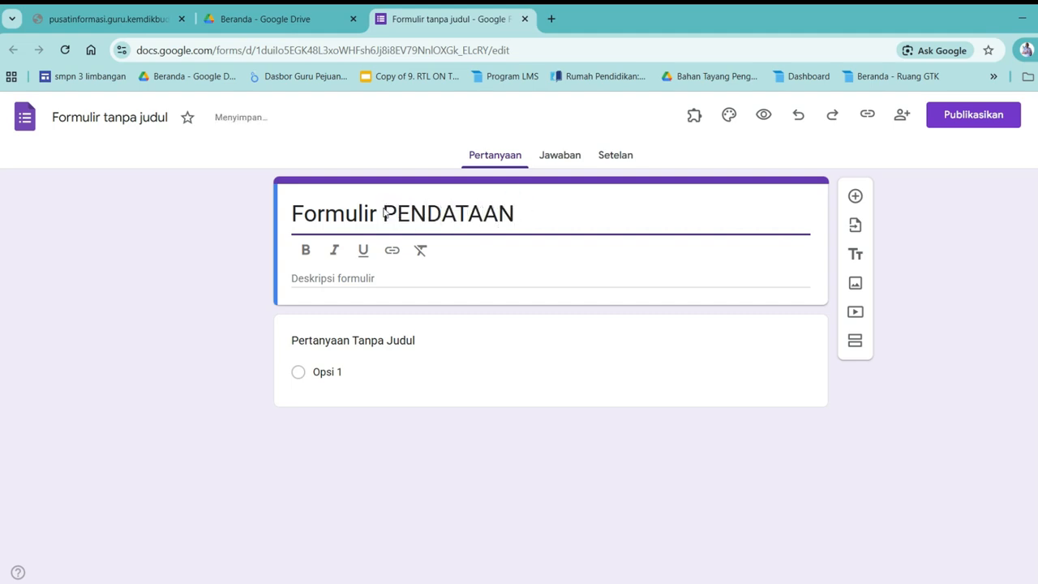
pyautogui.write(' ANGGO')
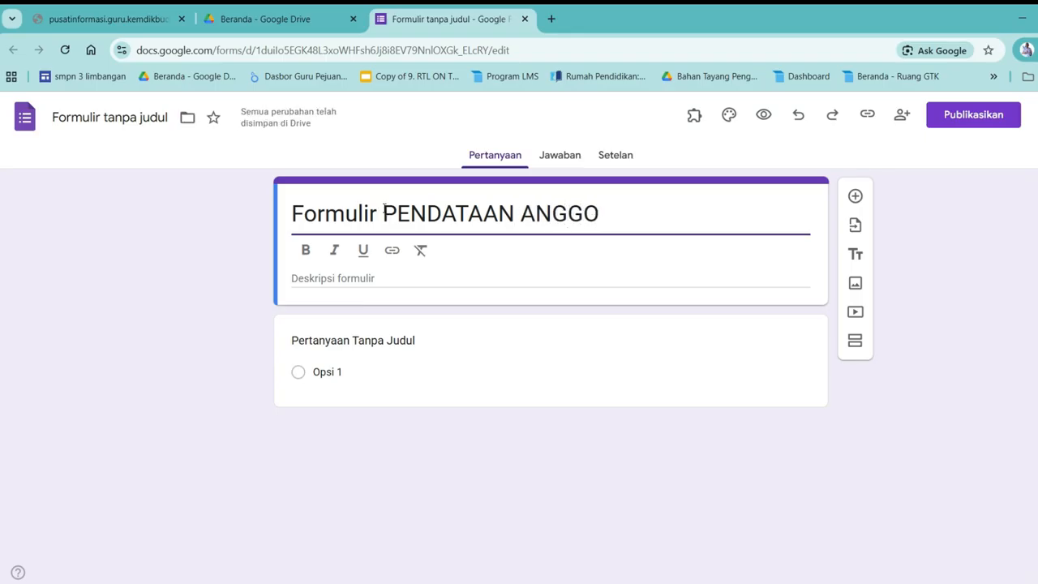
pyautogui.write('TA PGRI')
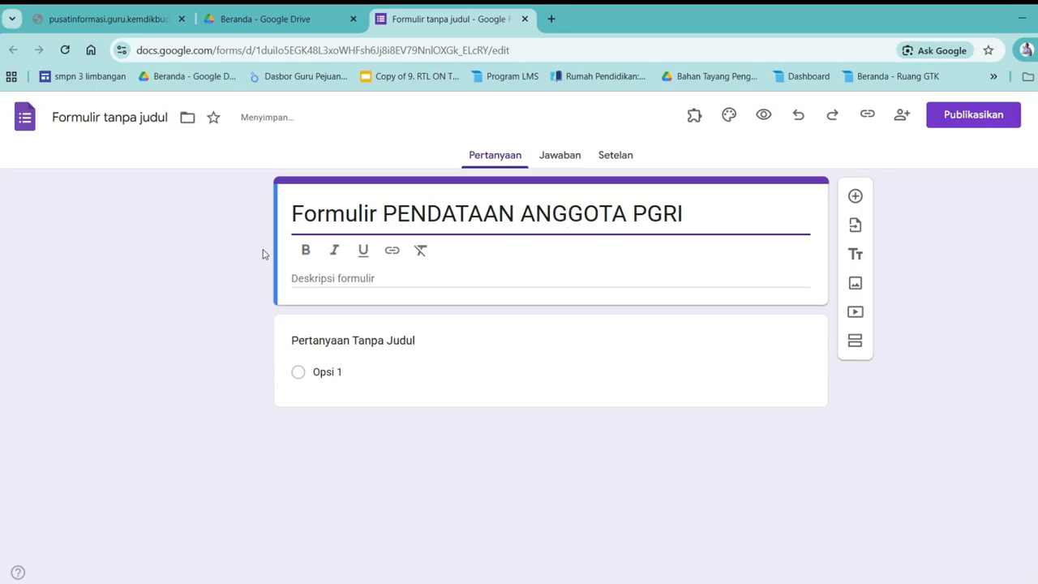
# Write a description asking members to update their data by filling in the form below
pyautogui.click(339, 276)
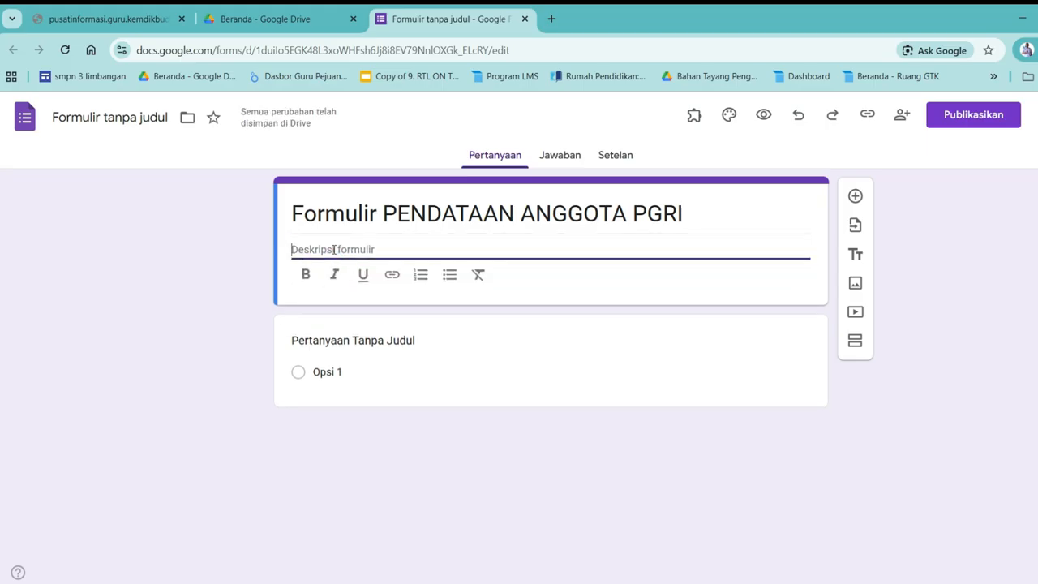
pyautogui.write('Untuk')
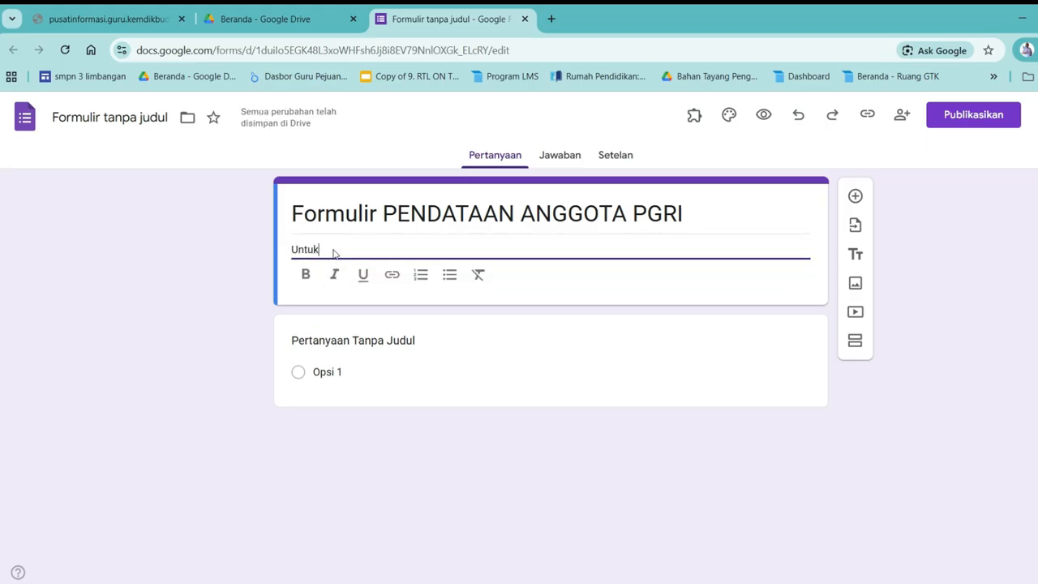
pyautogui.write(' melakukan pemutahi')
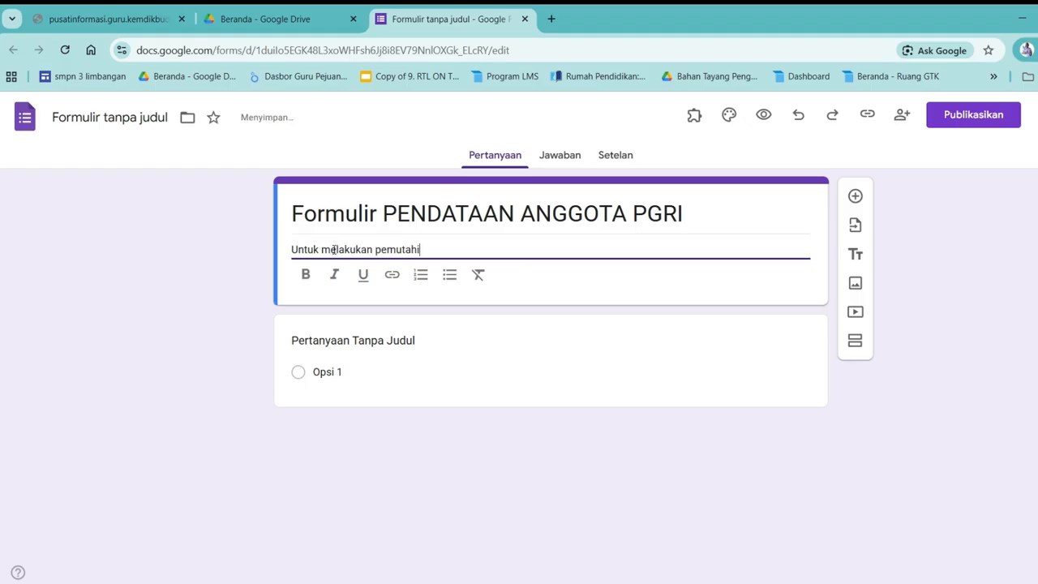
pyautogui.write('ran data sila')
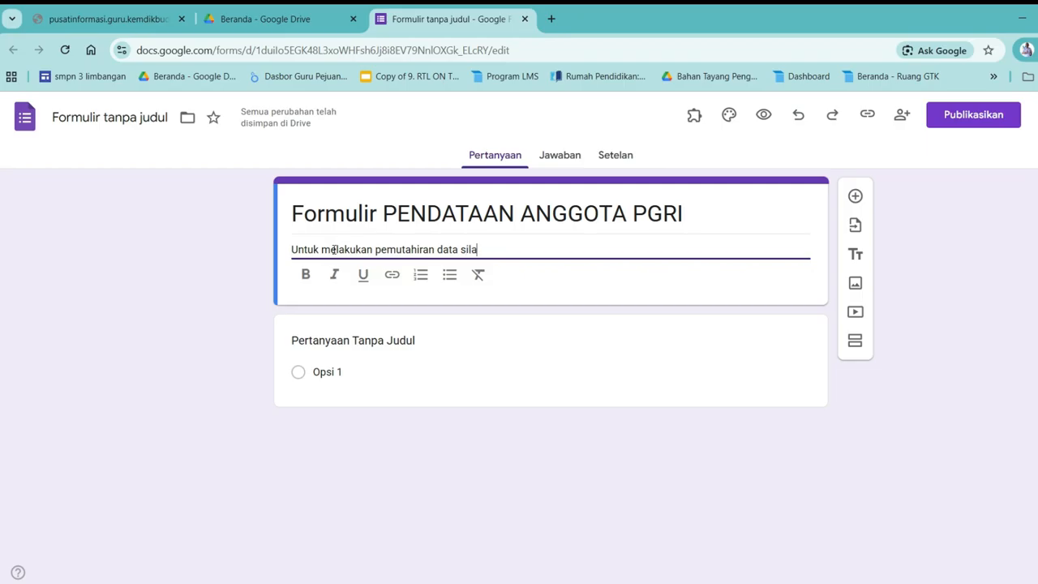
pyautogui.write('hkan bapak/ibu untuk mengisi atau melengkapi dta')
pyautogui.press('BackSpace')
pyautogui.press('BackSpace')
pyautogui.write('at')
pyautogui.press('BackSpace')
pyautogui.press('BackSpace')
pyautogui.press('BackSpace')
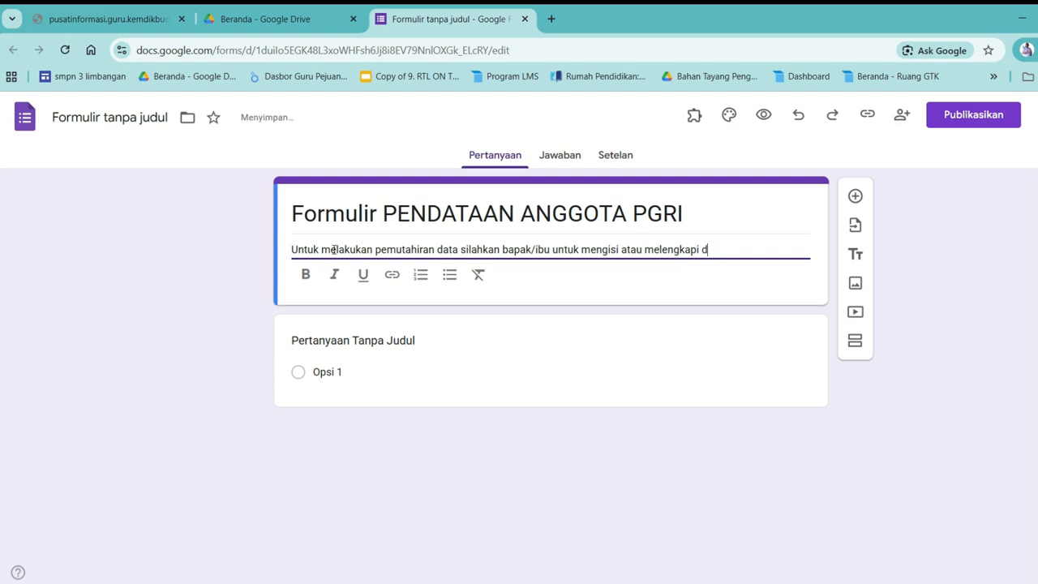
pyautogui.write('formulir dibawah ini')
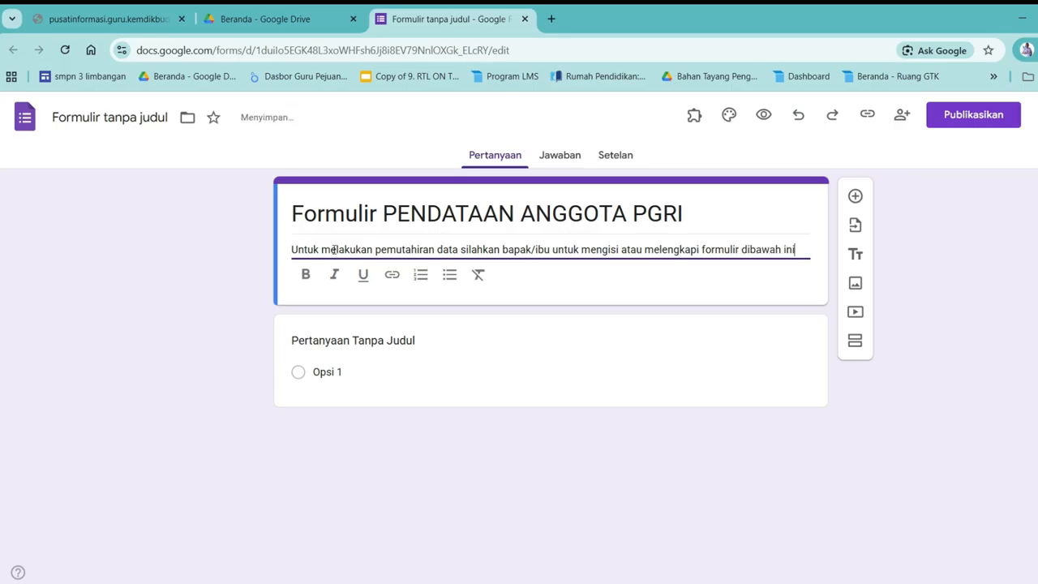
# Make the whole form description bold and italic
pyautogui.click(291, 249)
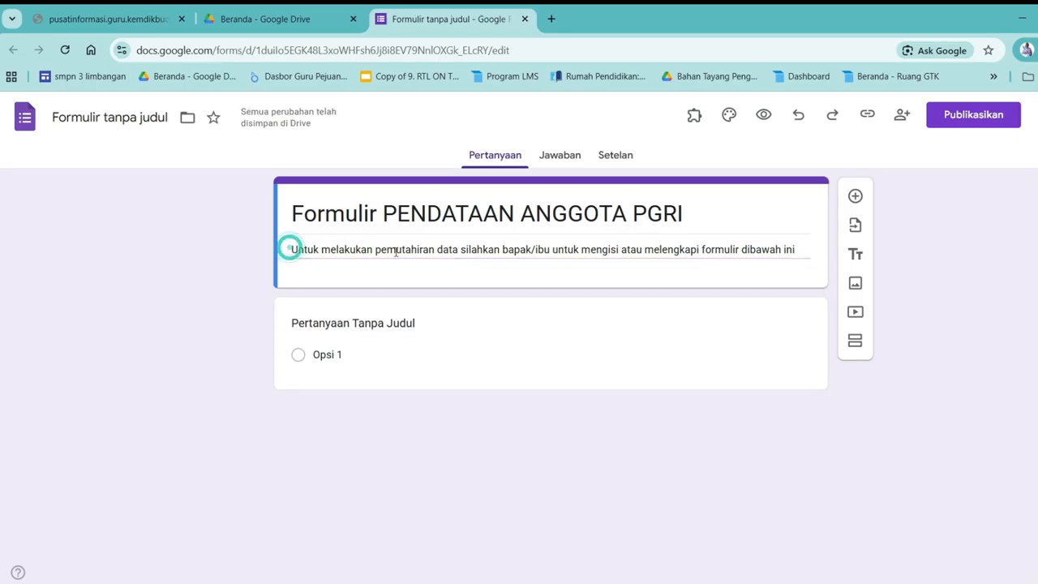
pyautogui.tripleClick(397, 252)
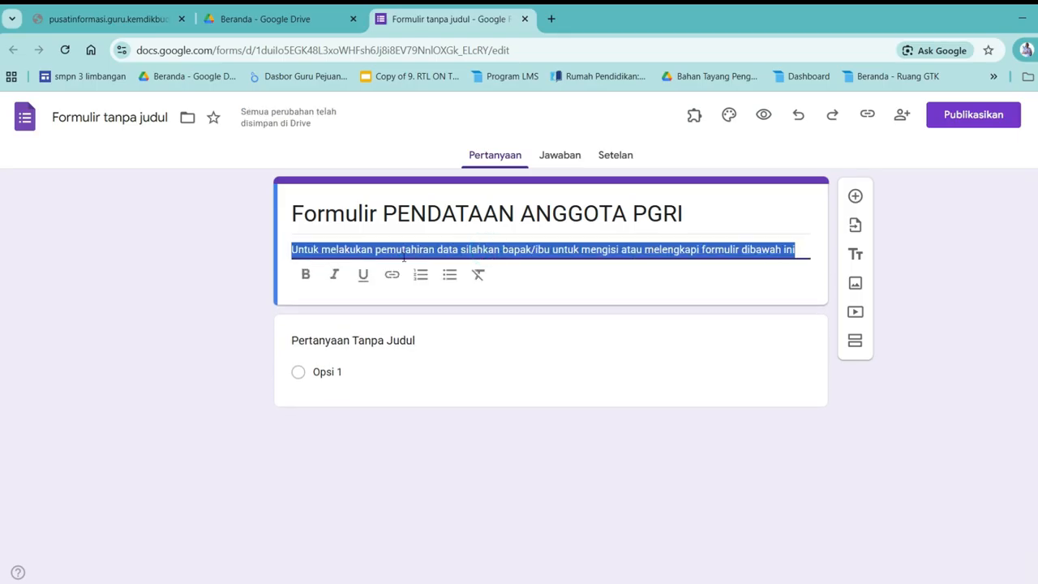
pyautogui.click(305, 276)
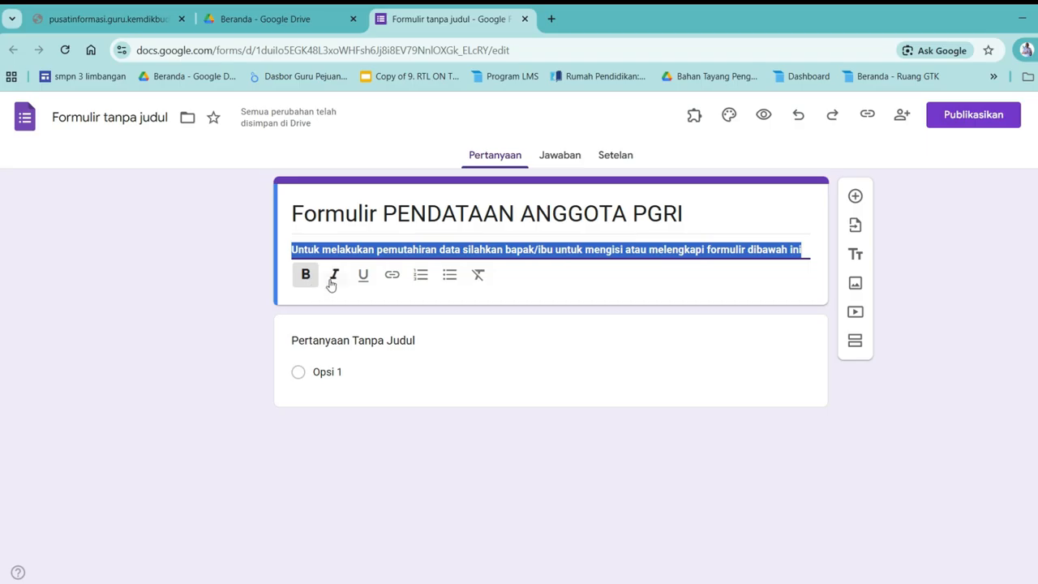
pyautogui.click(331, 281)
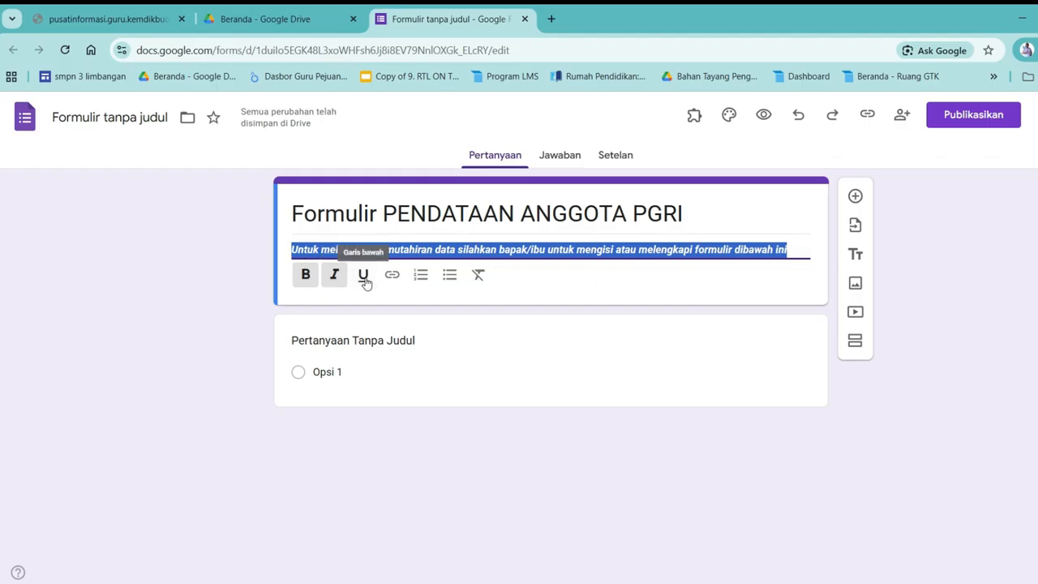
# Make the form title 'Formulir PENDATAAN ANGGOTA PGRI' underlined and bold
pyautogui.click(408, 213)
pyautogui.moveTo(397, 213); pyautogui.dragTo(500, 204)
pyautogui.click(283, 212)
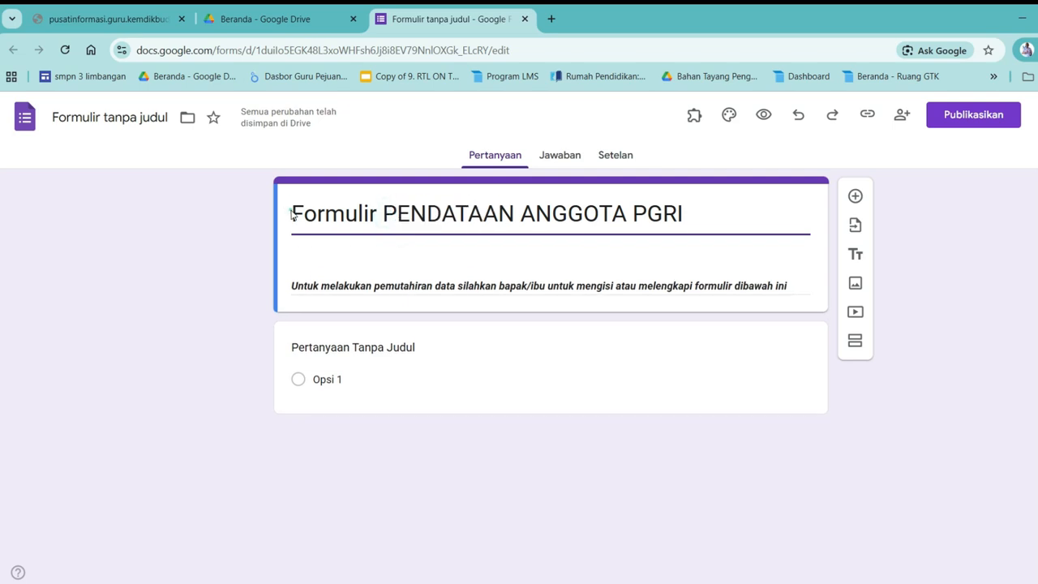
pyautogui.click(611, 212)
pyautogui.moveTo(687, 209); pyautogui.dragTo(291, 204)
pyautogui.click(364, 249)
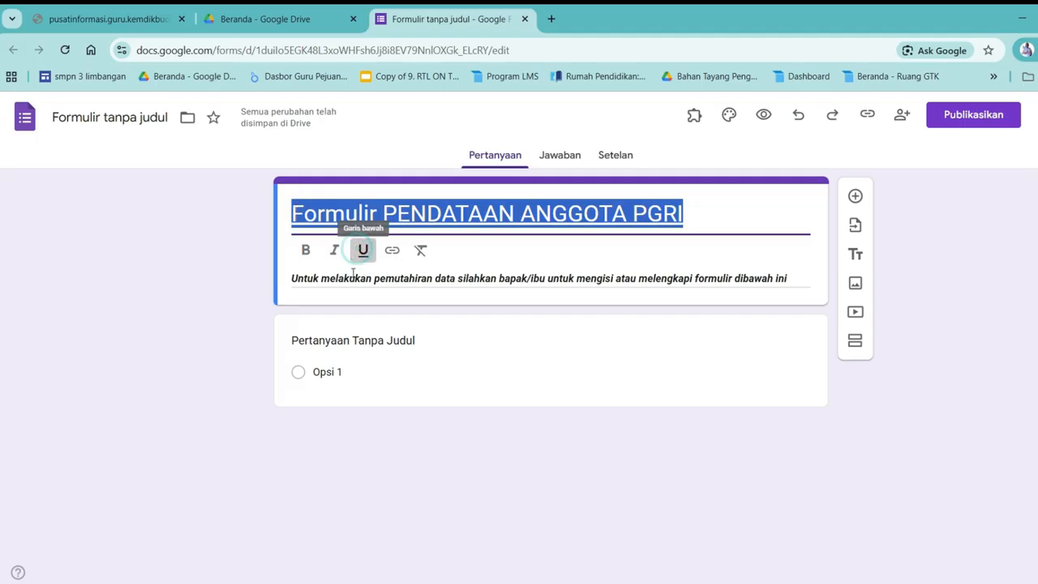
pyautogui.click(306, 250)
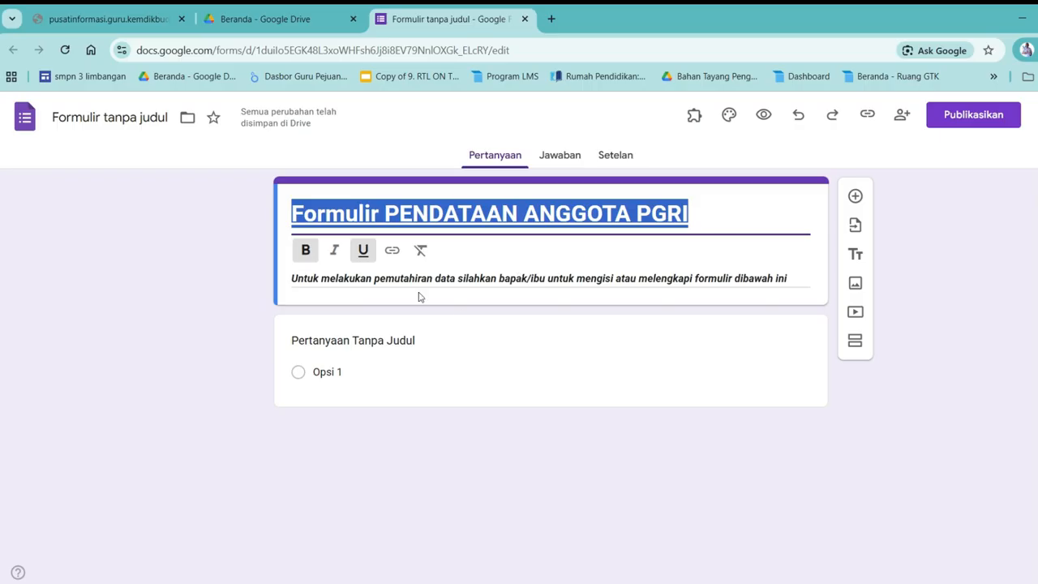
pyautogui.click(469, 300)
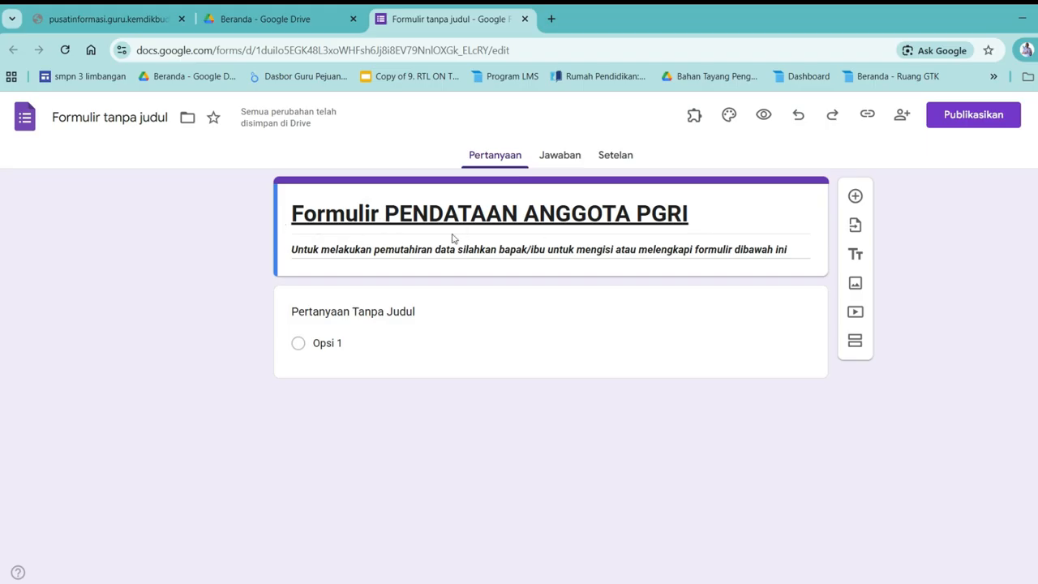
# Retitle the first question 'Nama Lengkap' and format it bold italic
pyautogui.click(386, 314)
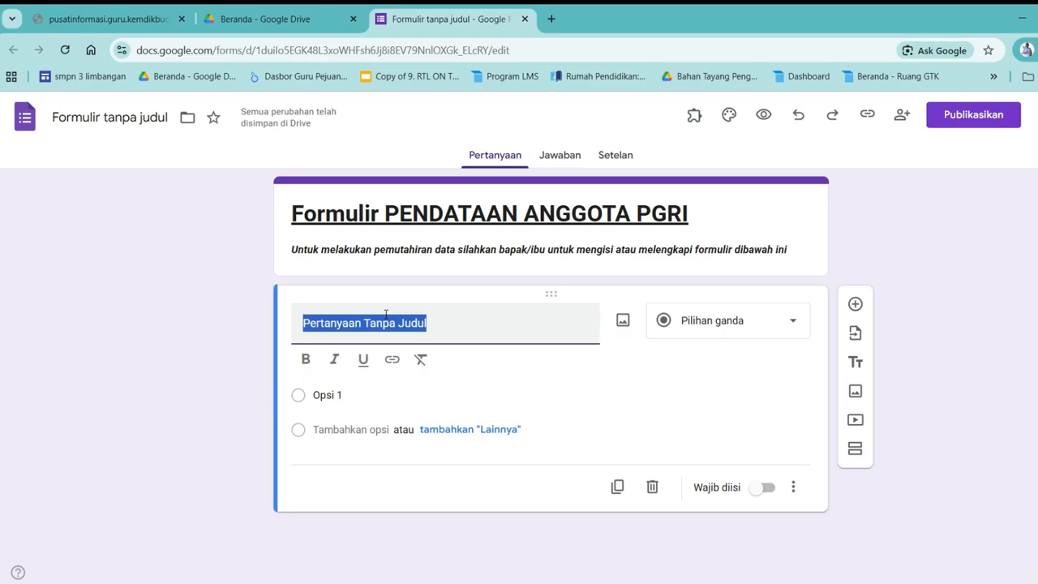
pyautogui.write('Na')
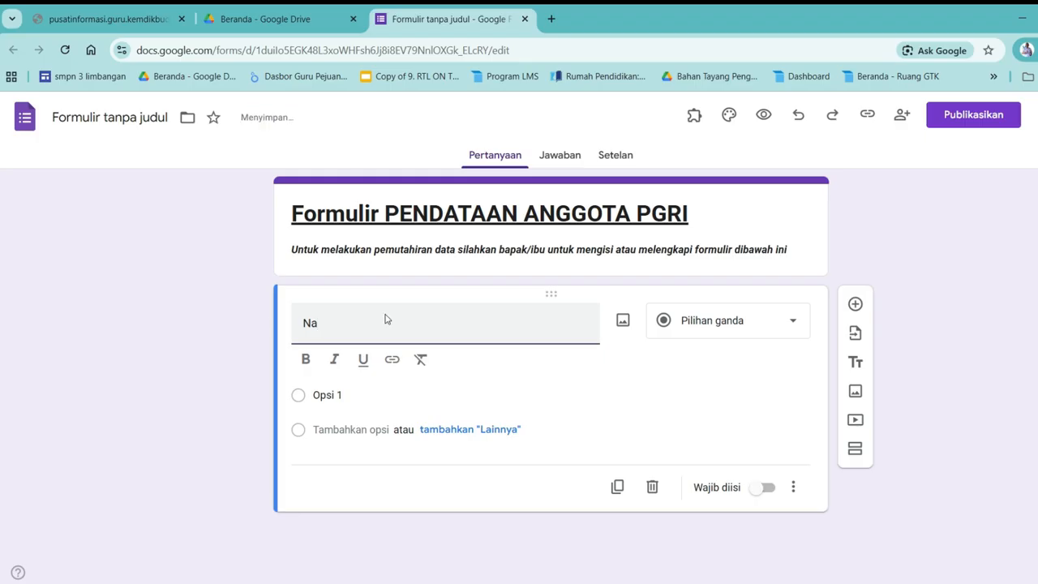
pyautogui.write('maLengkap')
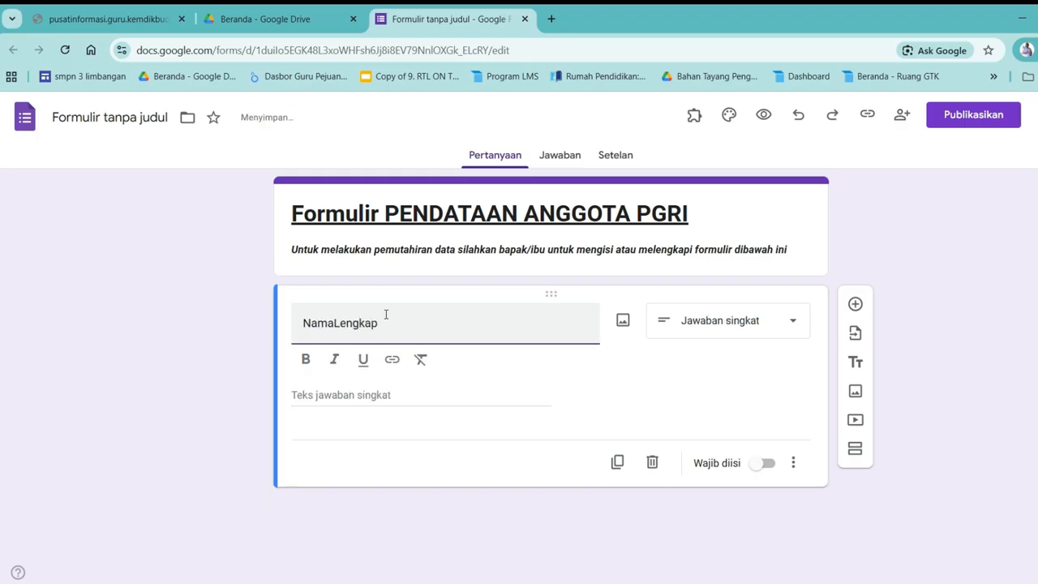
pyautogui.click(335, 323)
pyautogui.hotkey('ctrl', 'a')
pyautogui.click(307, 368)
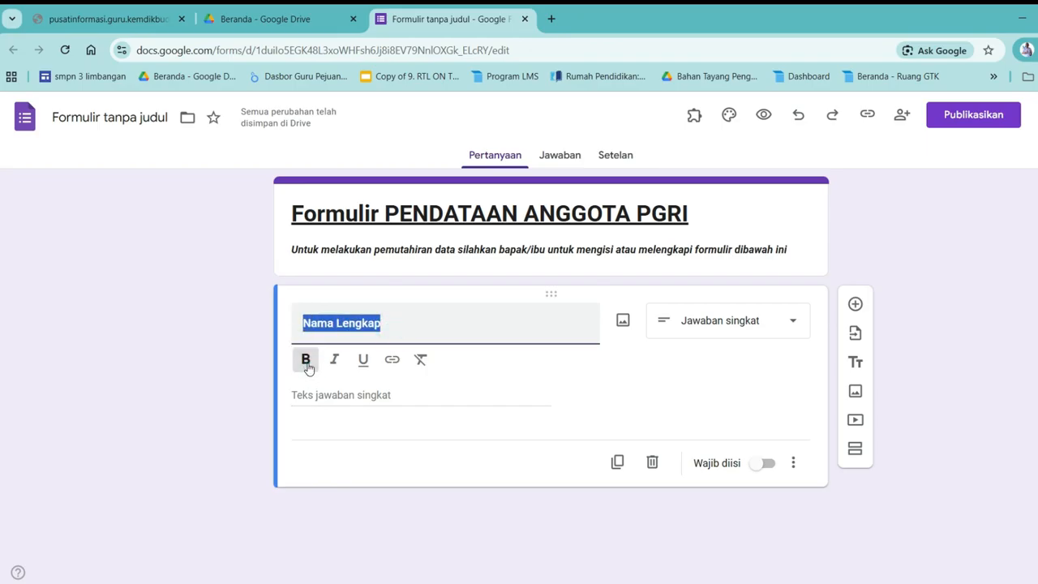
pyautogui.click(336, 364)
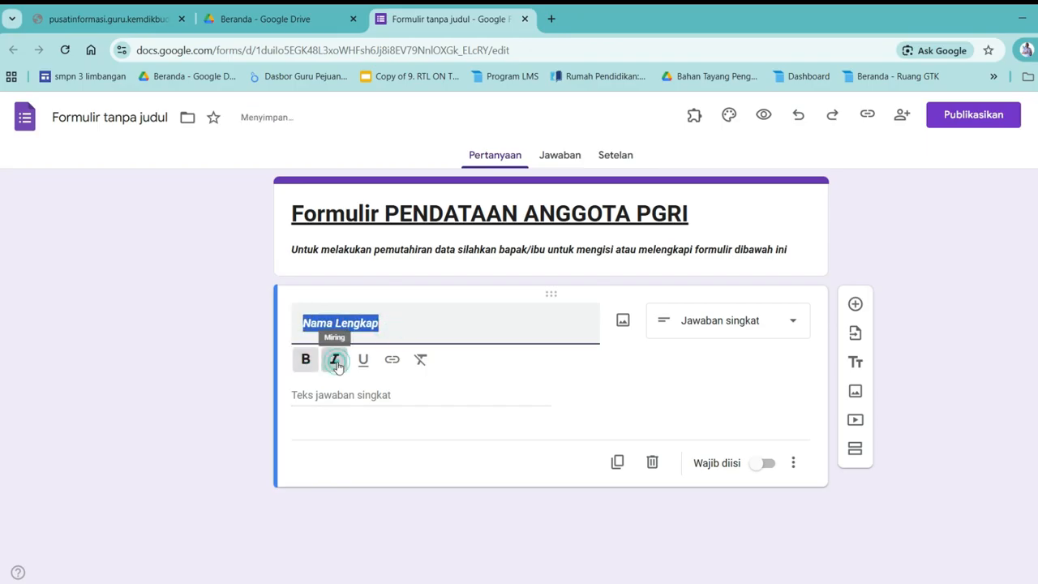
pyautogui.click(261, 337)
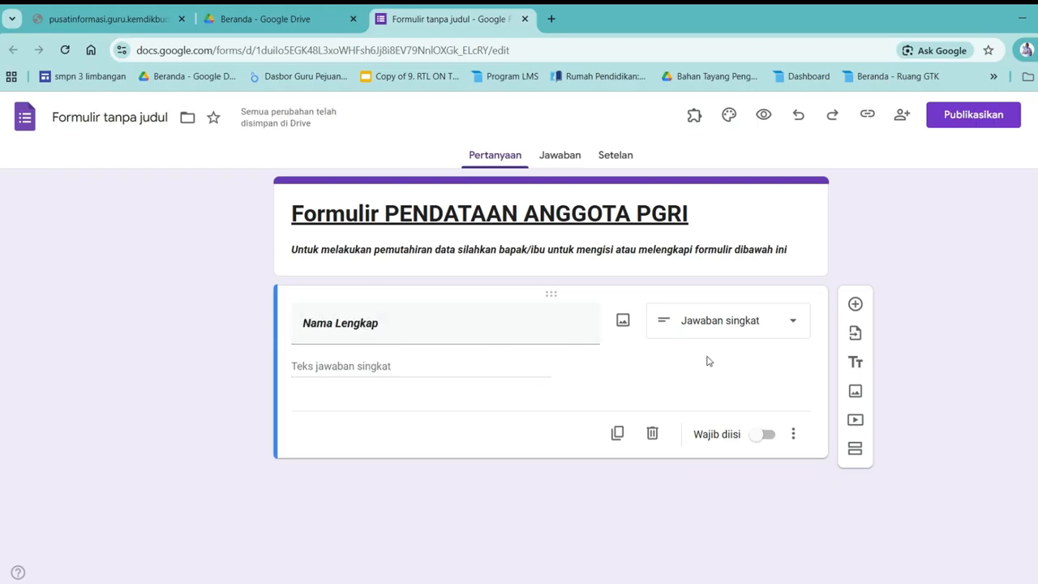
pyautogui.click(793, 325)
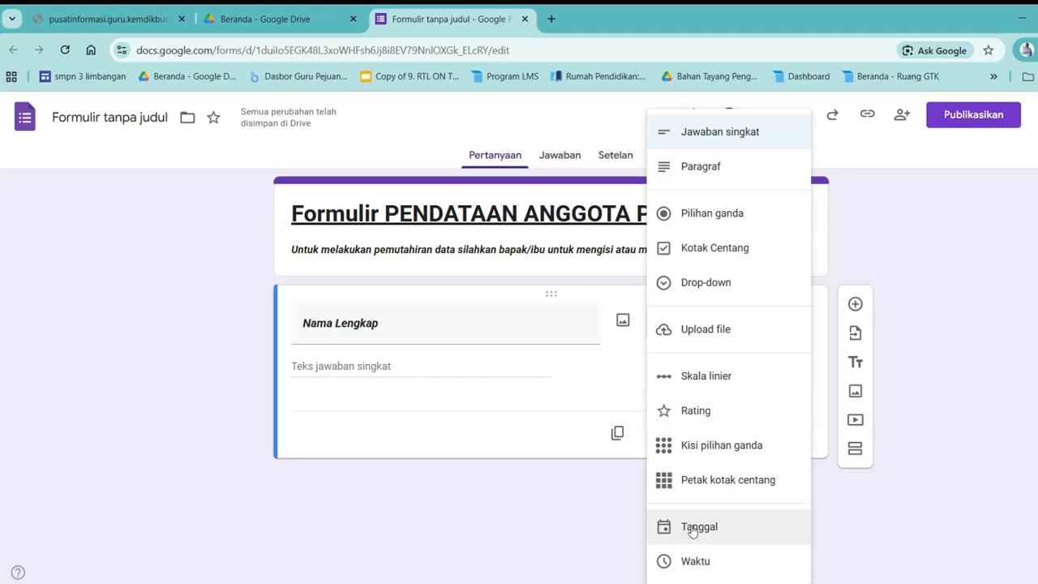
# Keep 'Nama Lengkap' as Jawaban singkat and switch on Wajib diisi
pyautogui.click(551, 424)
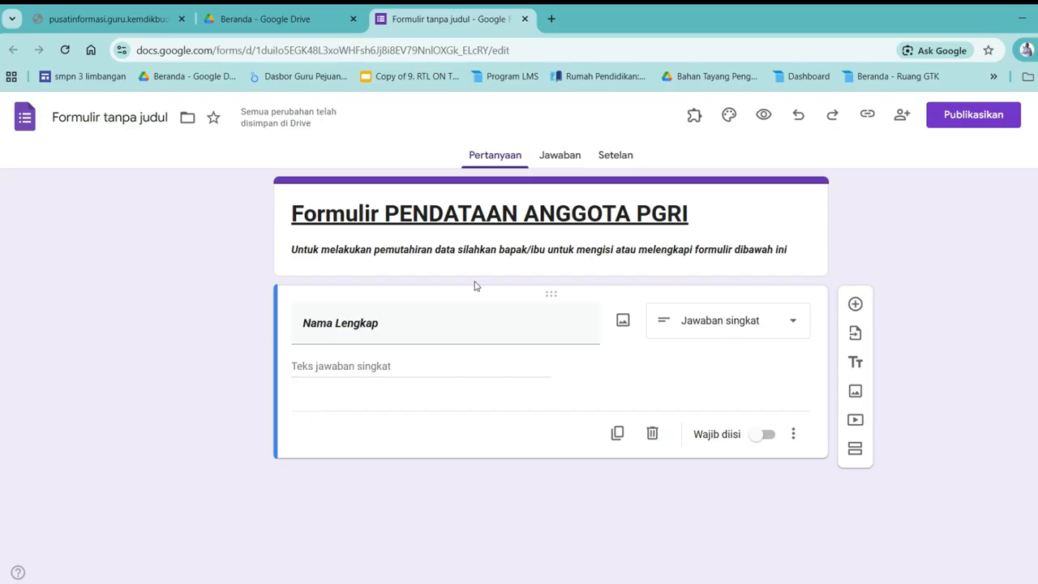
pyautogui.tripleClick(317, 324)
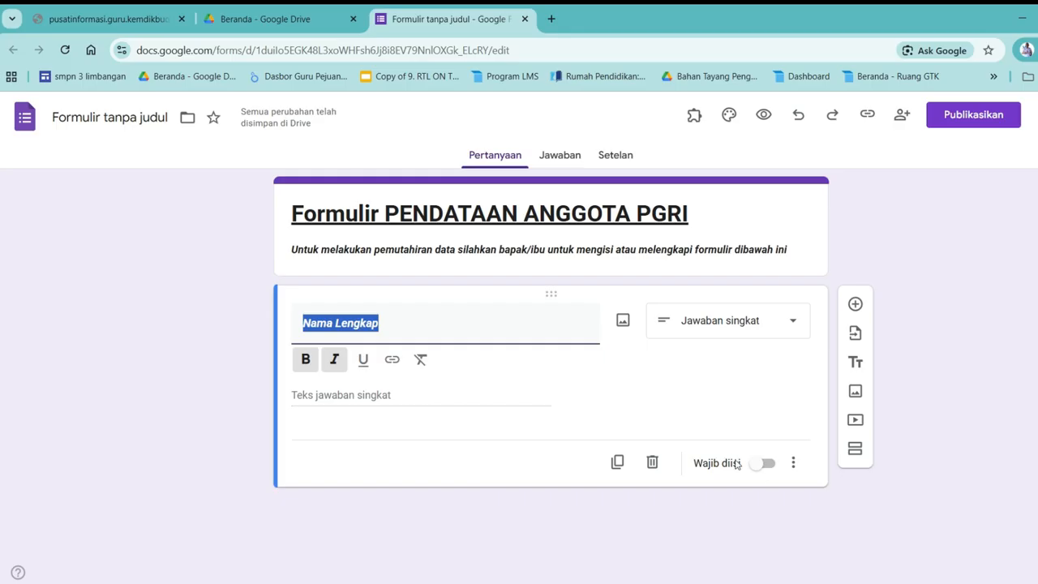
pyautogui.click(767, 467)
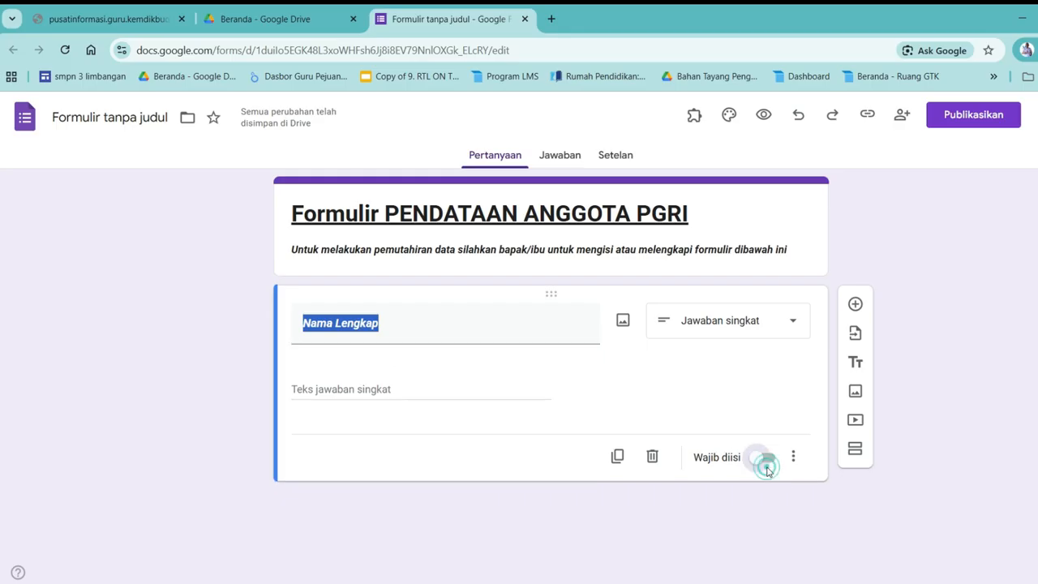
pyautogui.click(764, 441)
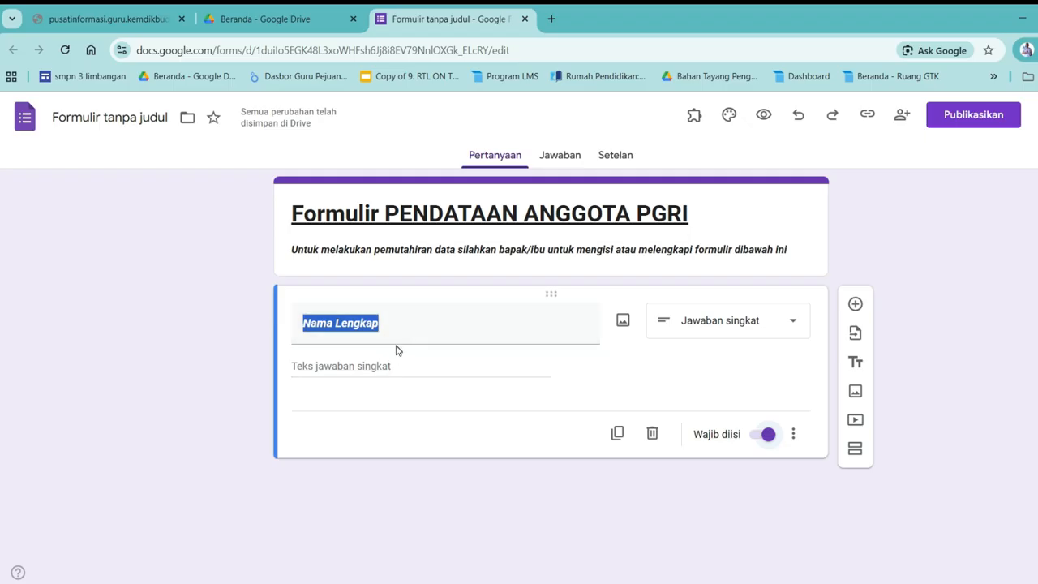
# Duplicate the Nama Lengkap question and retitle the copy 'Tanggal Lahir'
pyautogui.click(618, 434)
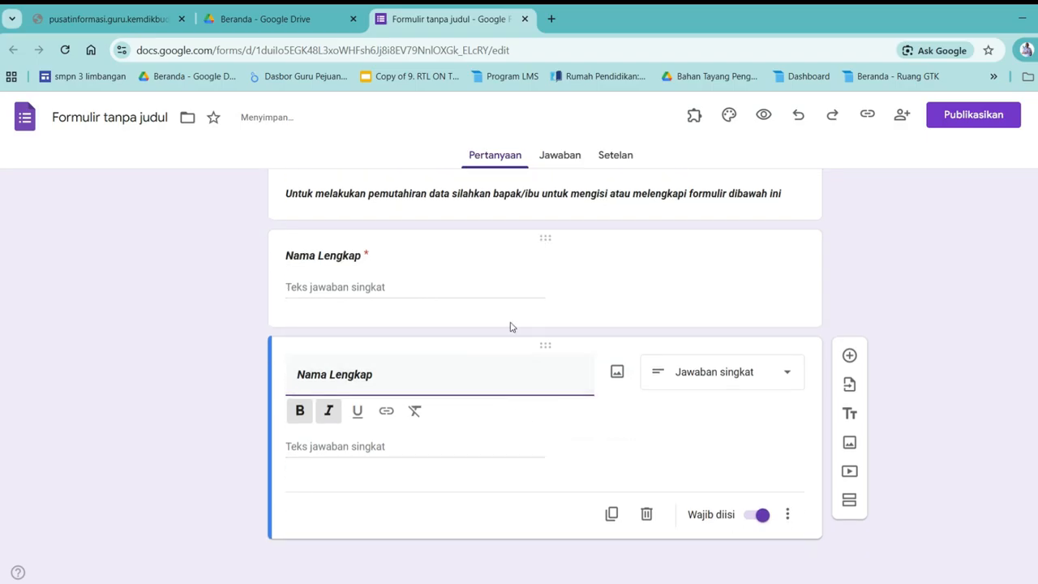
pyautogui.scroll(1, 512, 327)
pyautogui.scroll(-1, 492, 346)
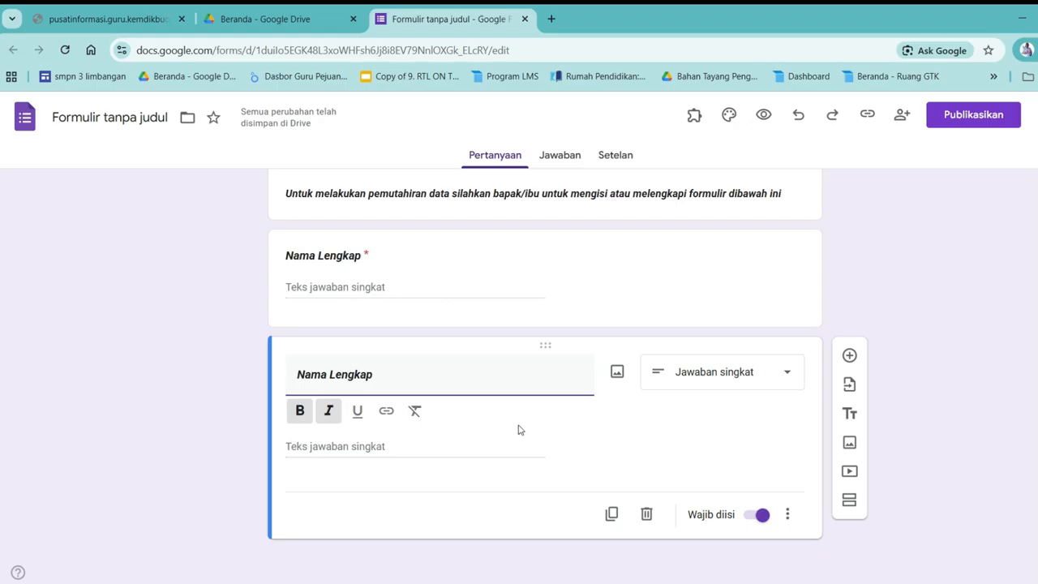
pyautogui.moveTo(390, 375); pyautogui.dragTo(290, 373)
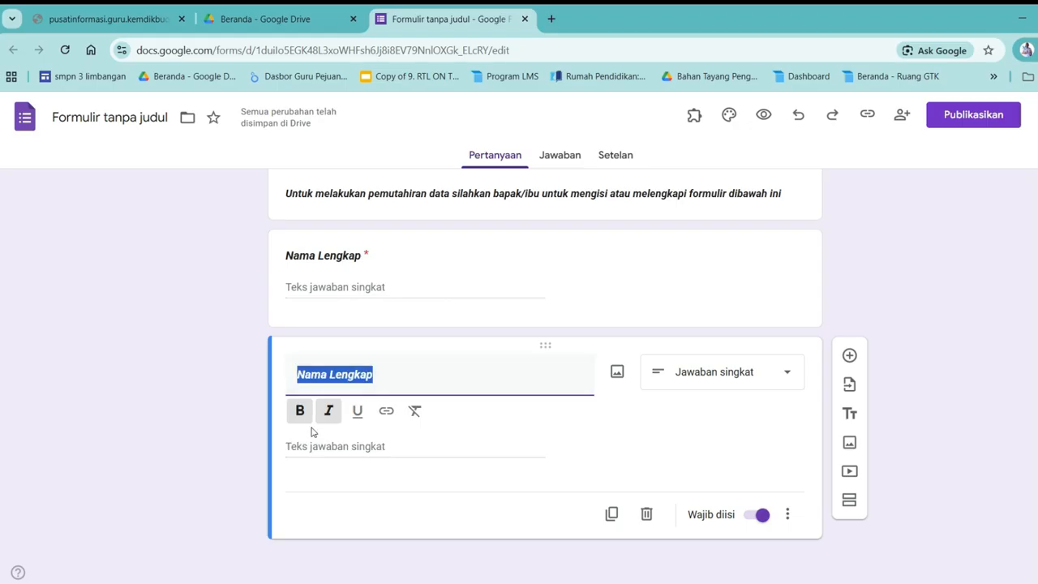
pyautogui.write('tangg')
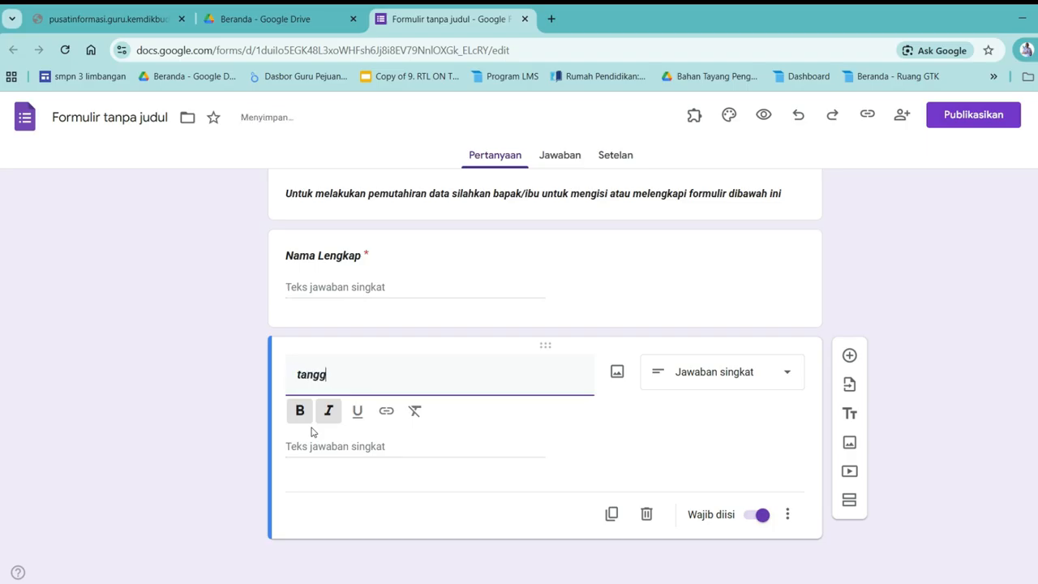
pyautogui.press('BackSpace')
pyautogui.press('BackSpace')
pyautogui.write('Tanggal Lah')
# Set Tanggal Lahir to the Tanggal (date) type, then duplicate it
pyautogui.click(719, 374)
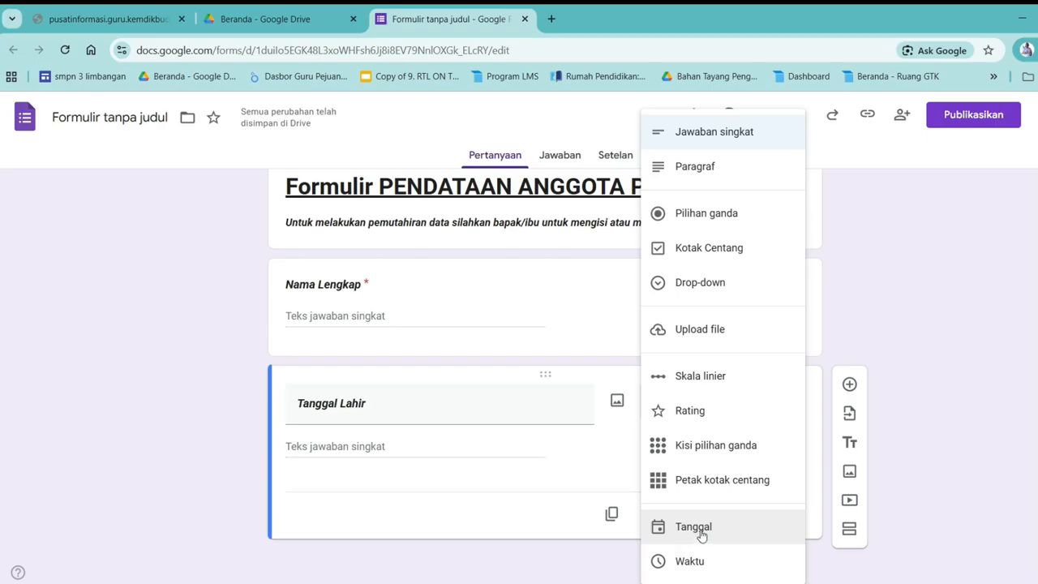
pyautogui.click(701, 532)
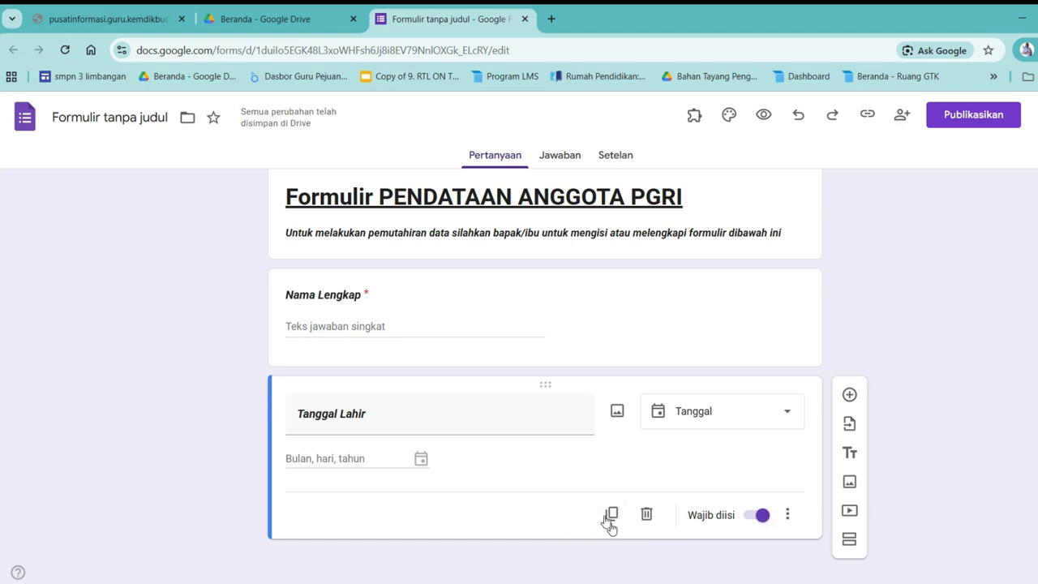
pyautogui.click(612, 515)
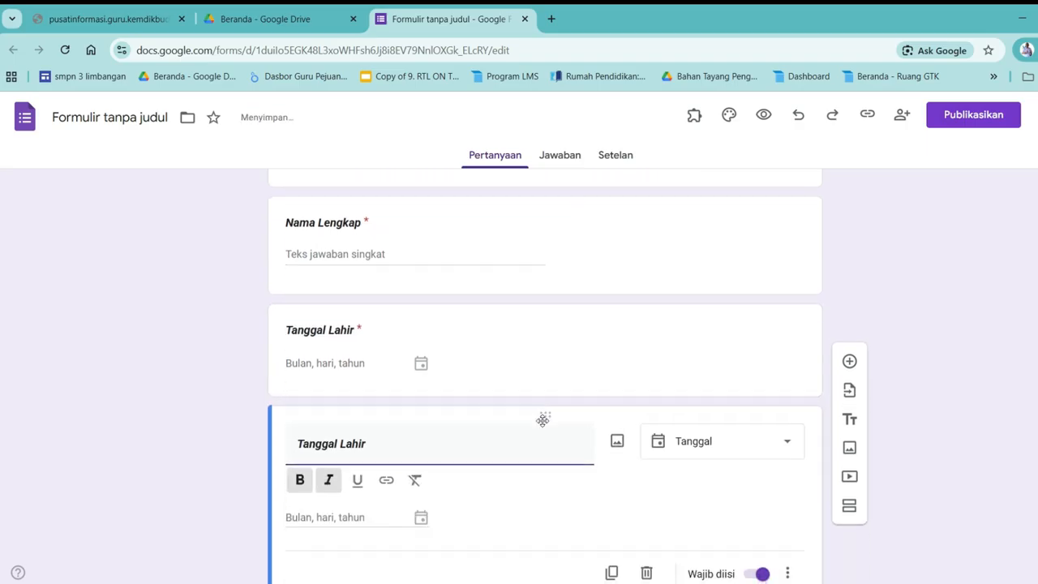
pyautogui.moveTo(399, 384); pyautogui.dragTo(289, 384)
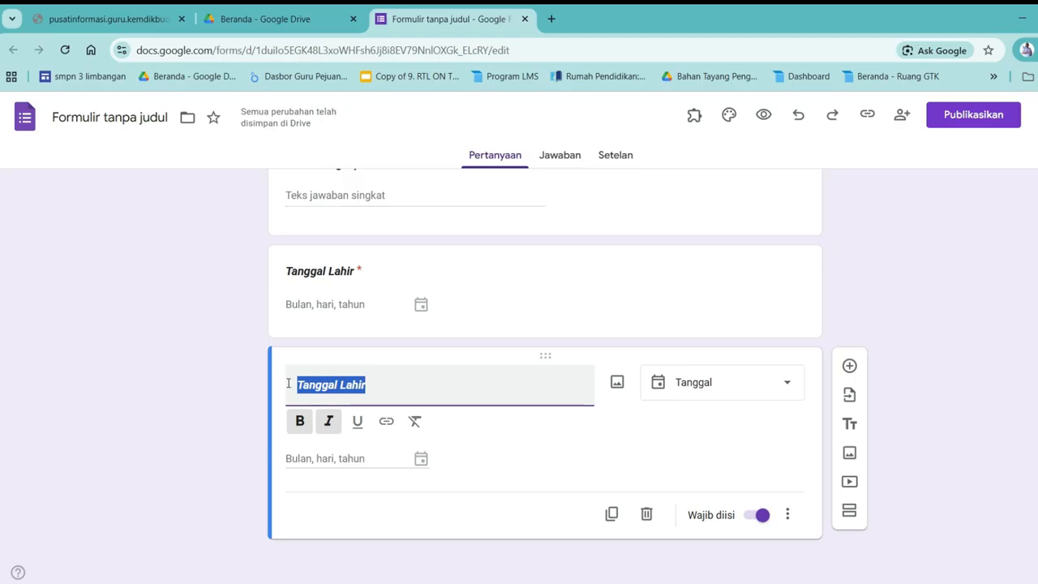
# Retitle the copy 'Jenis Kelamin' as a Drop-down with options Laki-Laki and Perempuan
pyautogui.write('Jenis Kel')
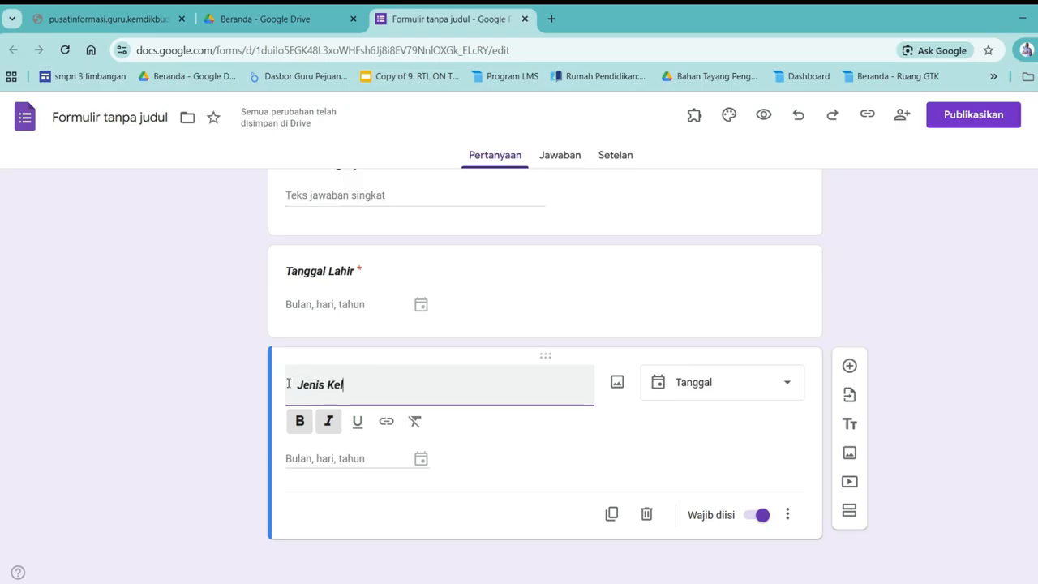
pyautogui.write('amin')
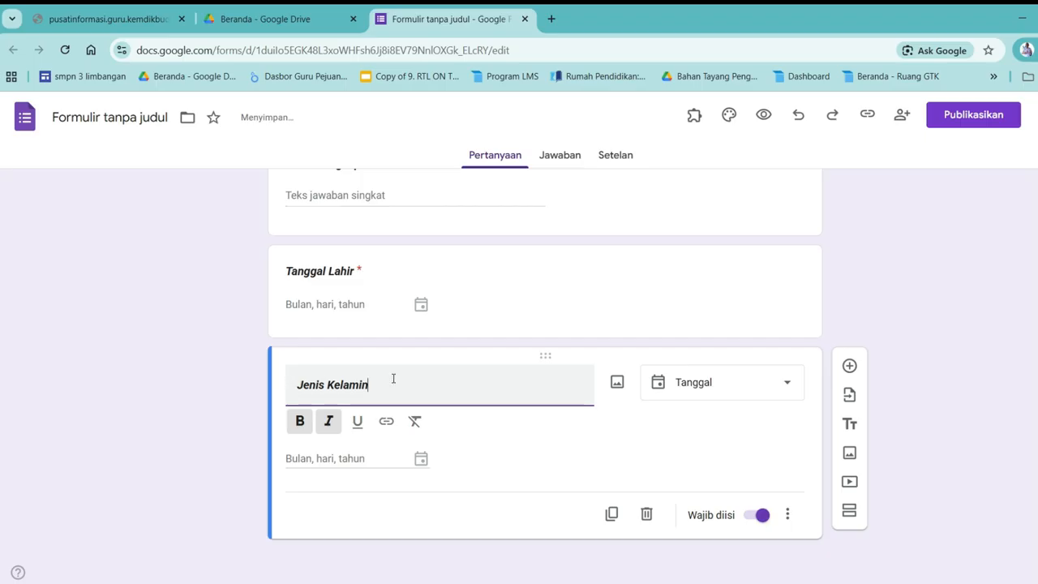
pyautogui.click(713, 396)
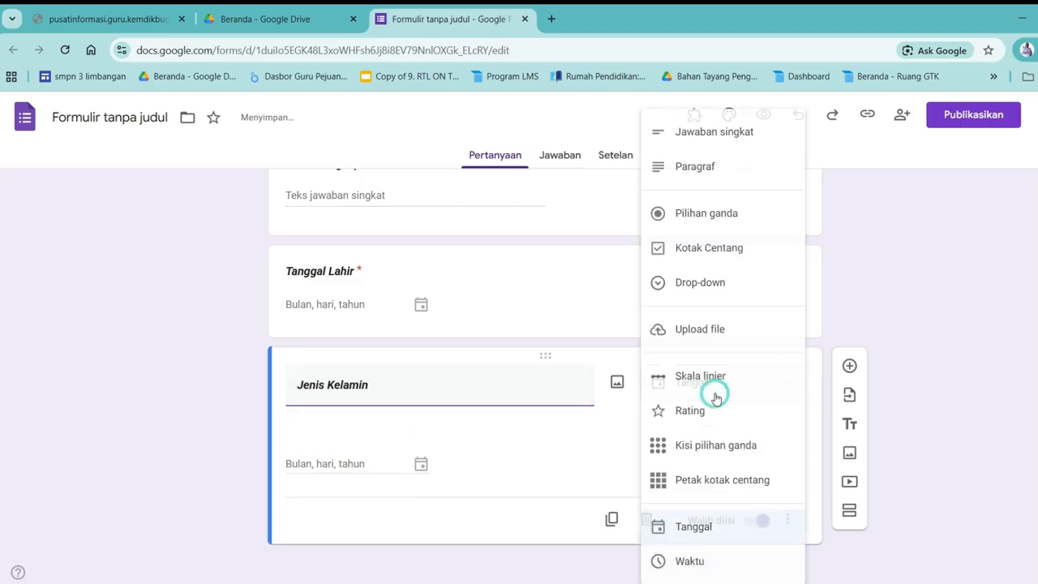
pyautogui.click(696, 284)
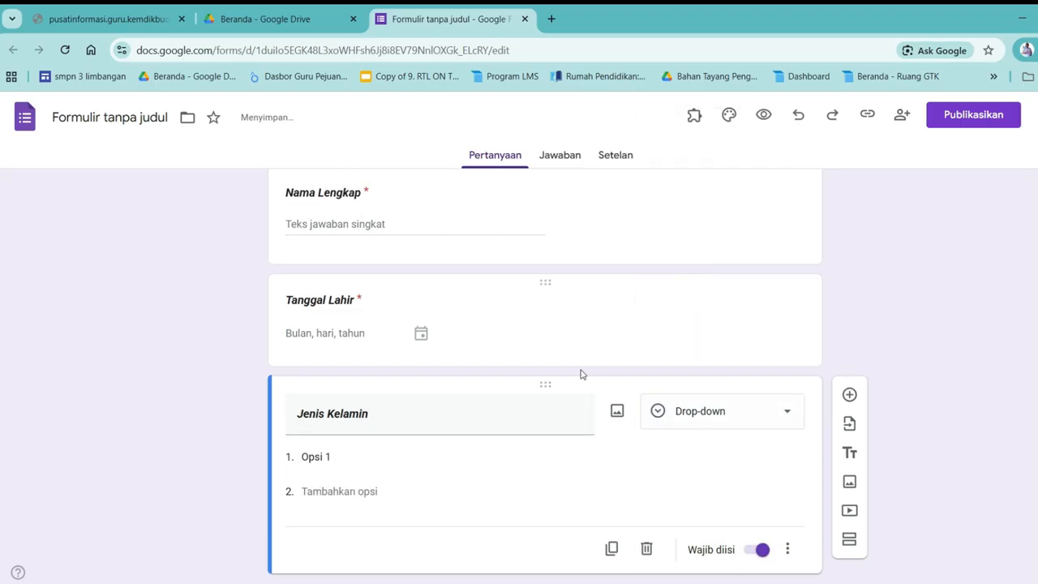
pyautogui.click(315, 458)
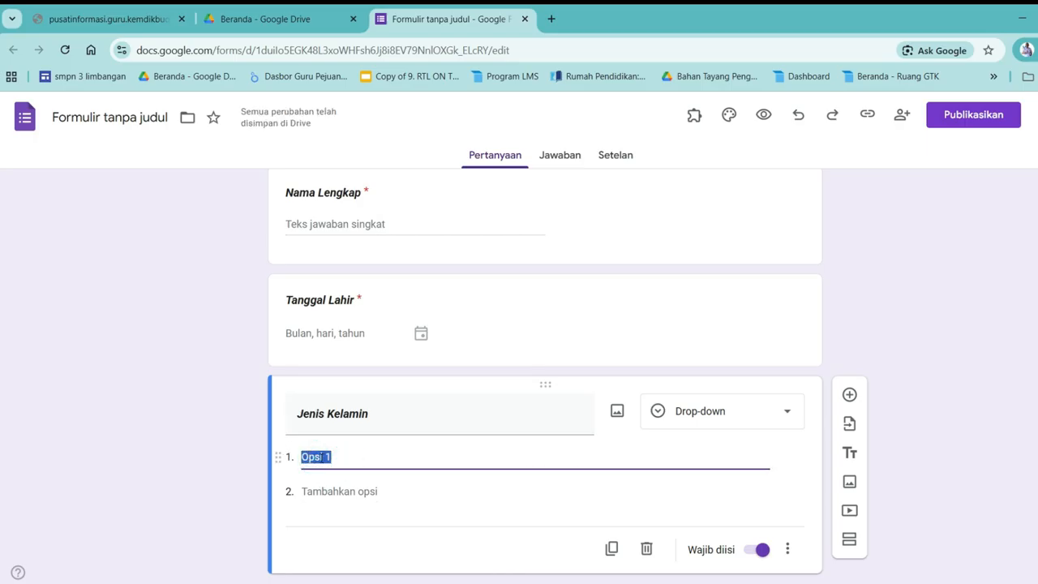
pyautogui.write('Laki-Laki')
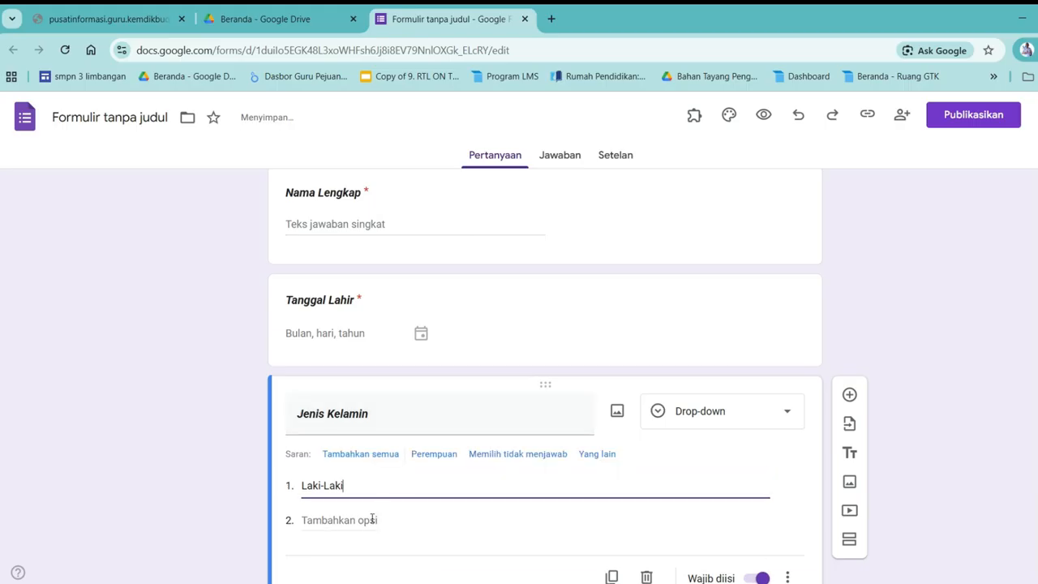
pyautogui.click(372, 519)
pyautogui.write('Peremp')
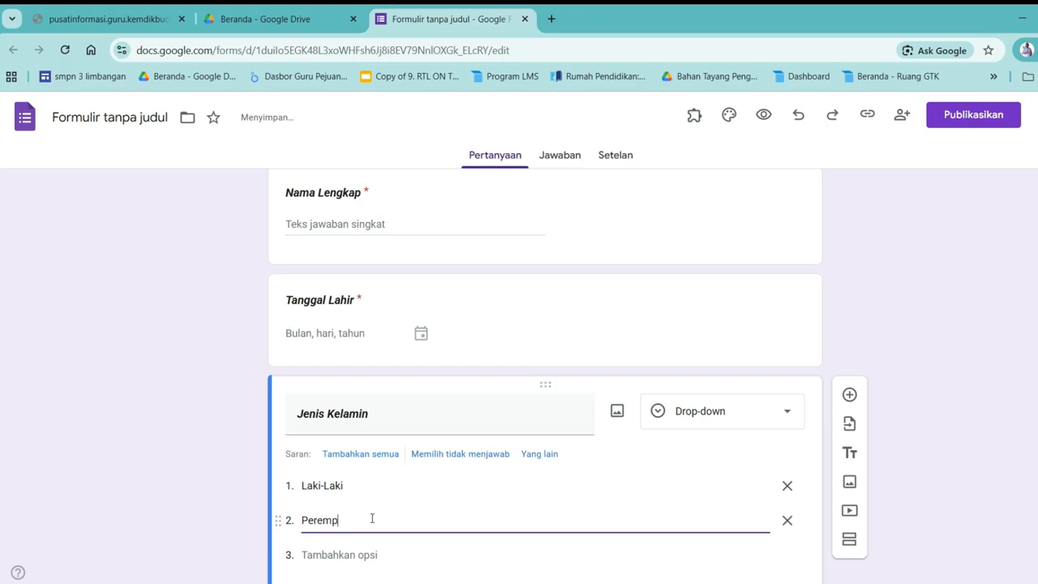
pyautogui.write('uan')
pyautogui.scroll(-1, 394, 471)
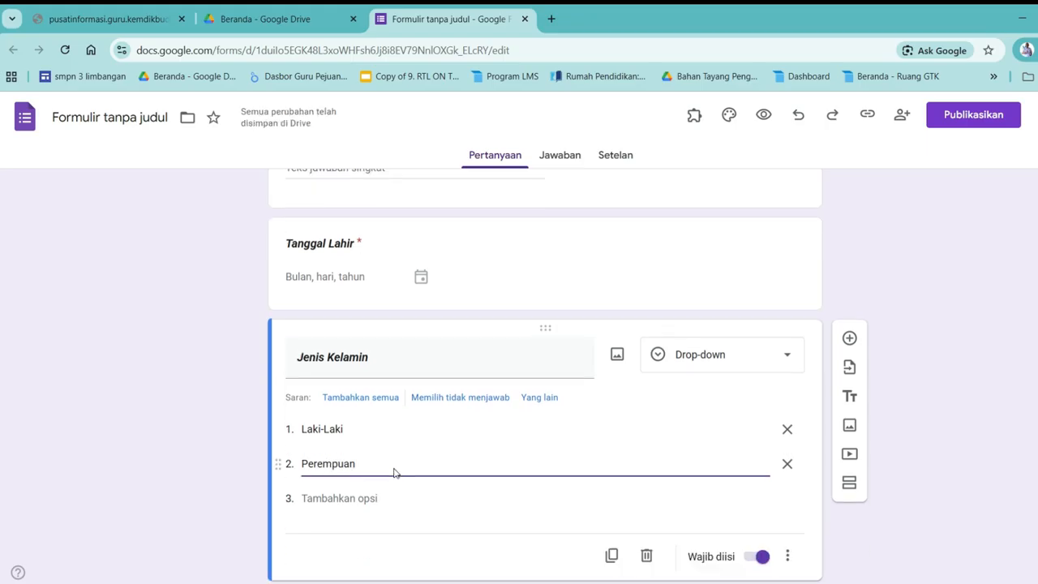
pyautogui.scroll(2, 396, 376)
pyautogui.scroll(-2, 397, 375)
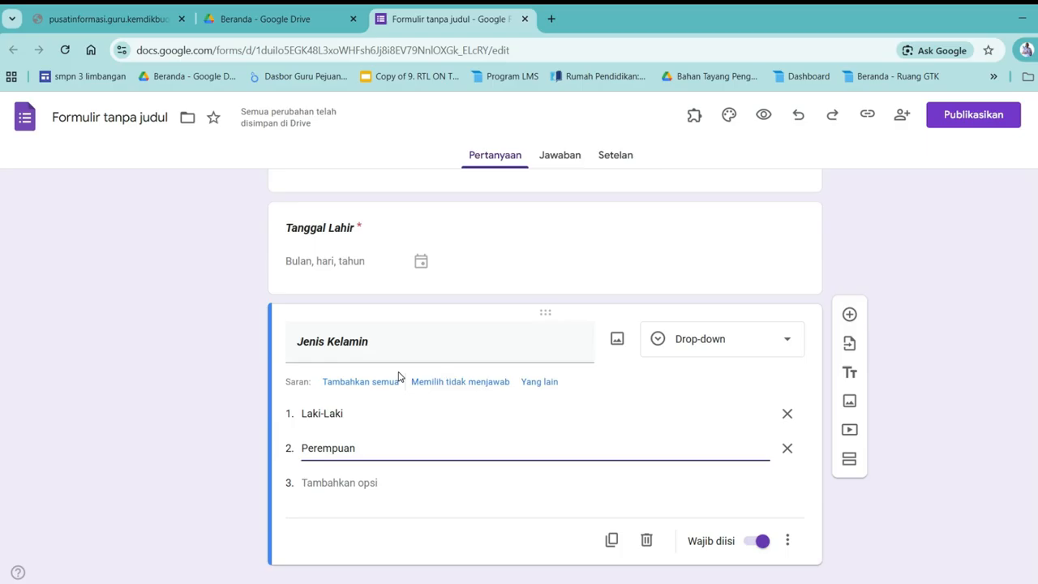
# Duplicate the Jenis Kelamin question and retitle the copy 'Alamat'
pyautogui.click(613, 541)
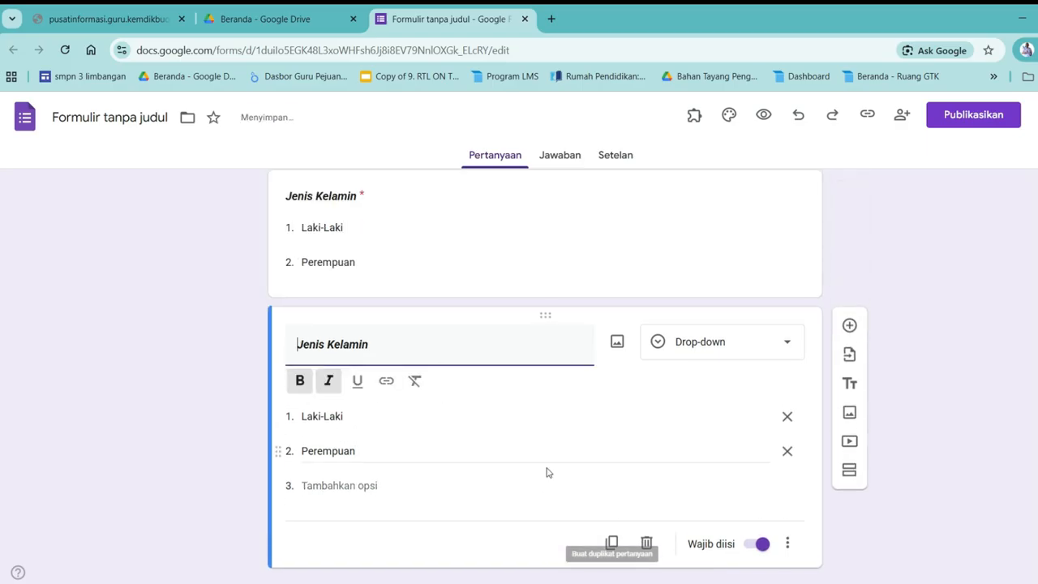
pyautogui.moveTo(413, 350); pyautogui.dragTo(297, 345)
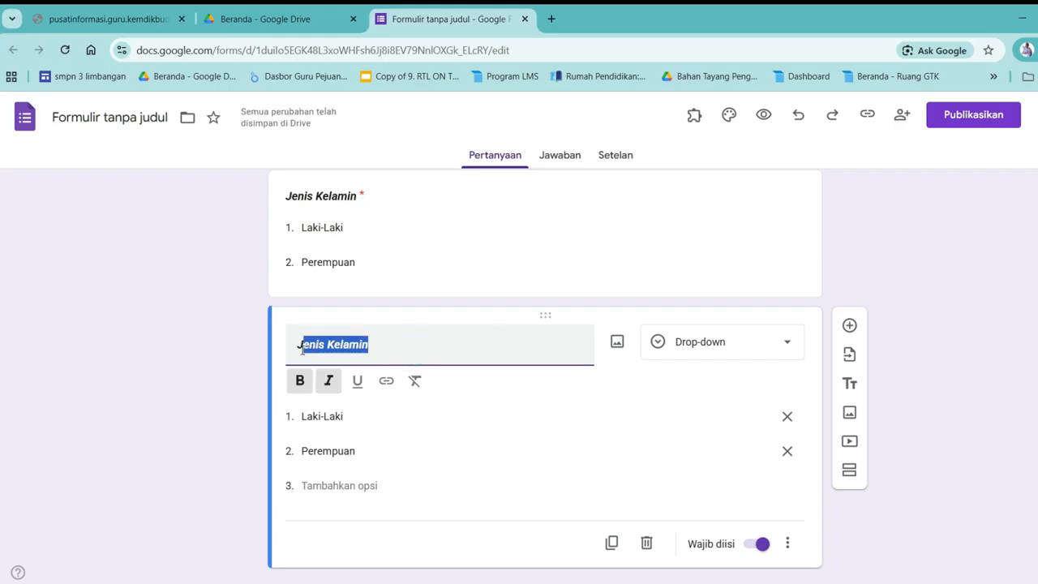
pyautogui.write('A')
pyautogui.write('lam')
pyautogui.press('BackSpace')
pyautogui.write('ama')
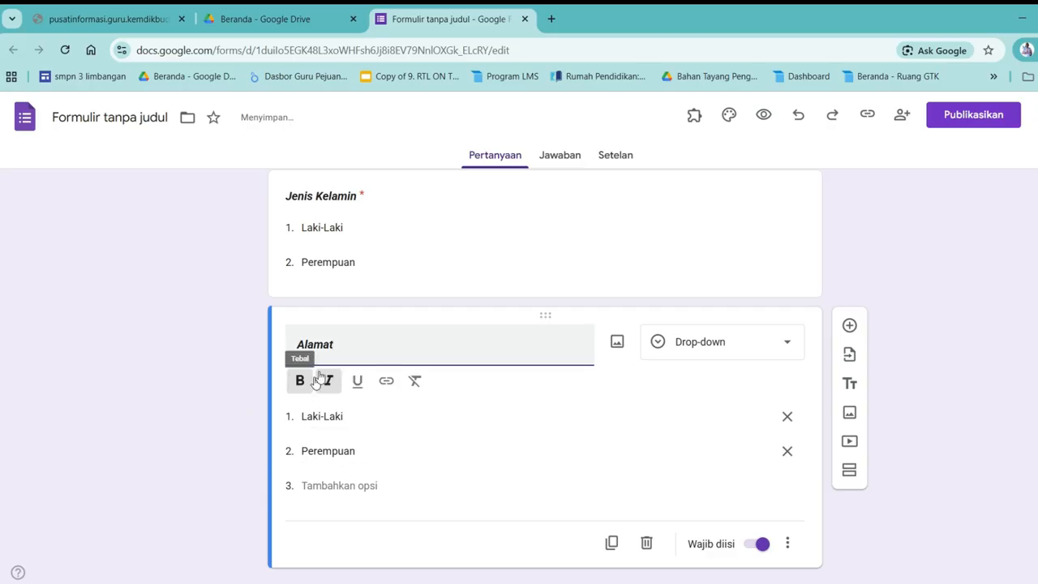
# Change Alamat's answer type to Paragraf and open the theme settings
pyautogui.click(777, 352)
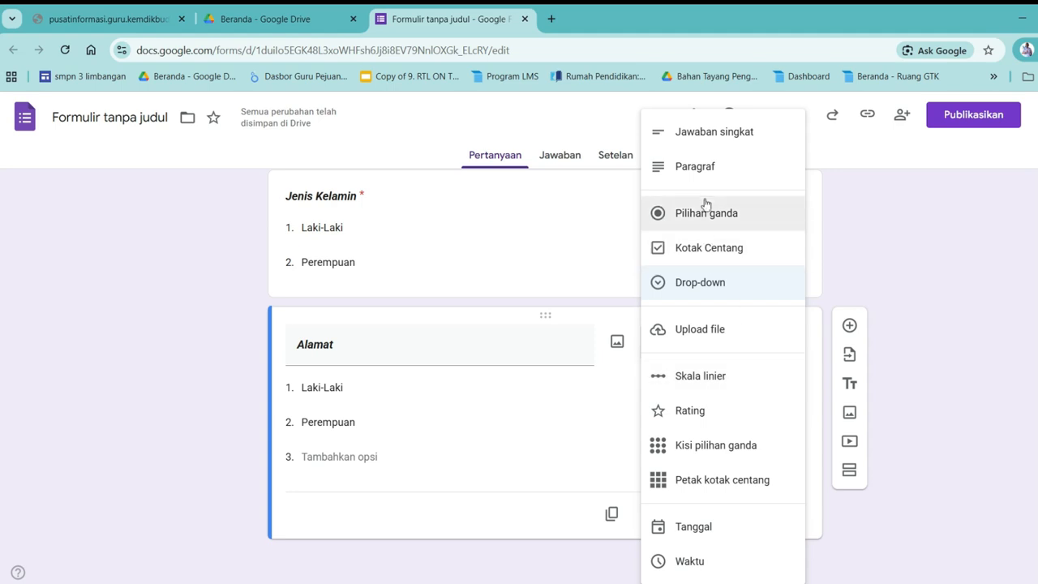
pyautogui.click(696, 167)
pyautogui.scroll(3, 469, 377)
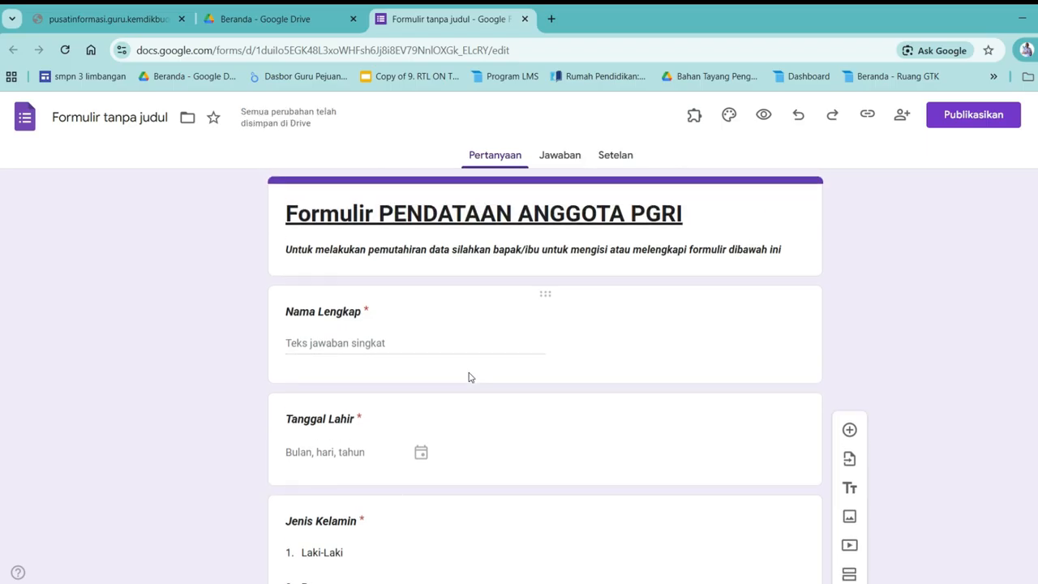
pyautogui.scroll(-3, 469, 377)
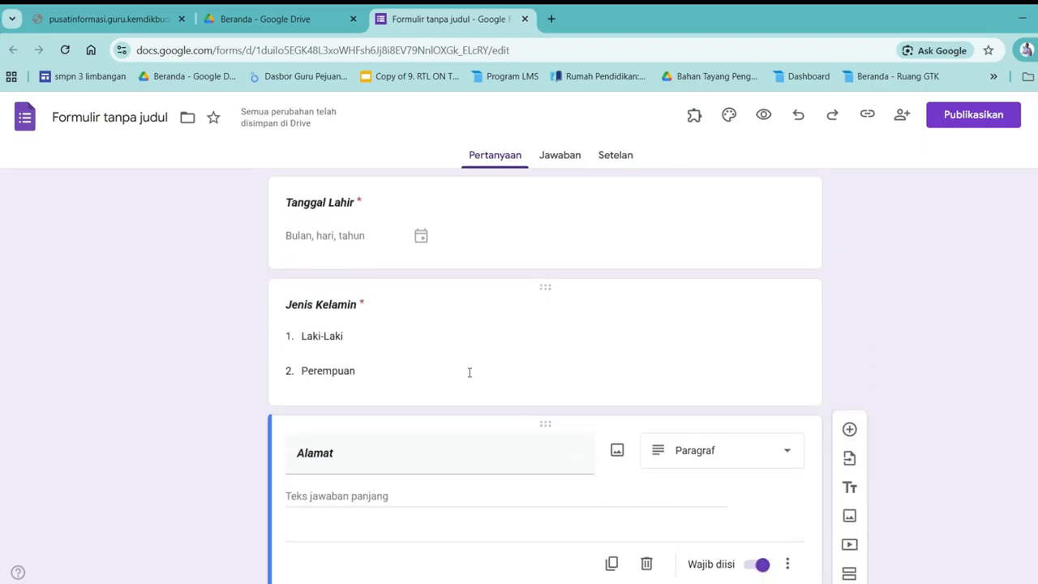
pyautogui.scroll(-1, 469, 372)
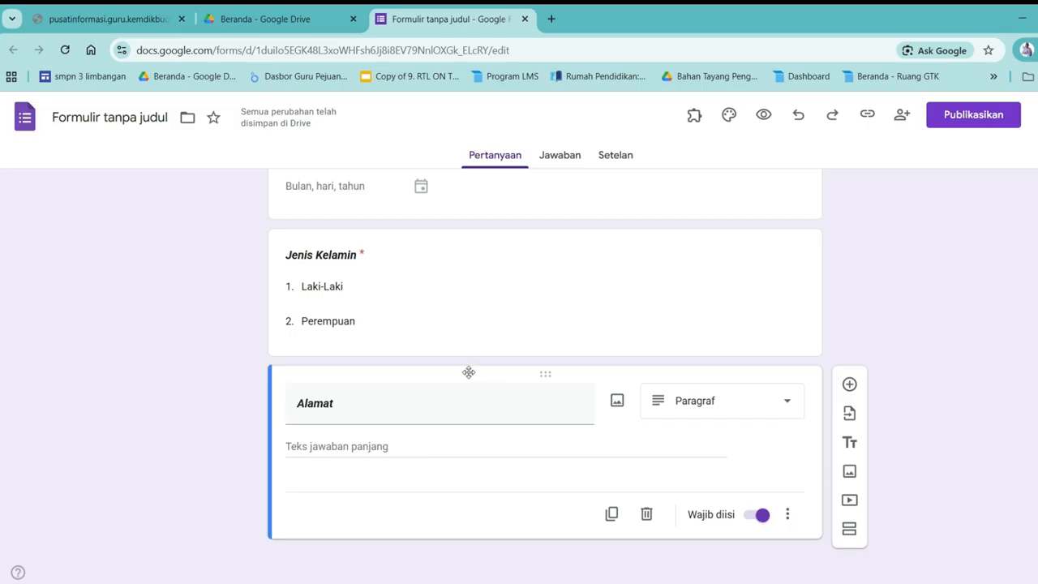
pyautogui.scroll(4, 469, 373)
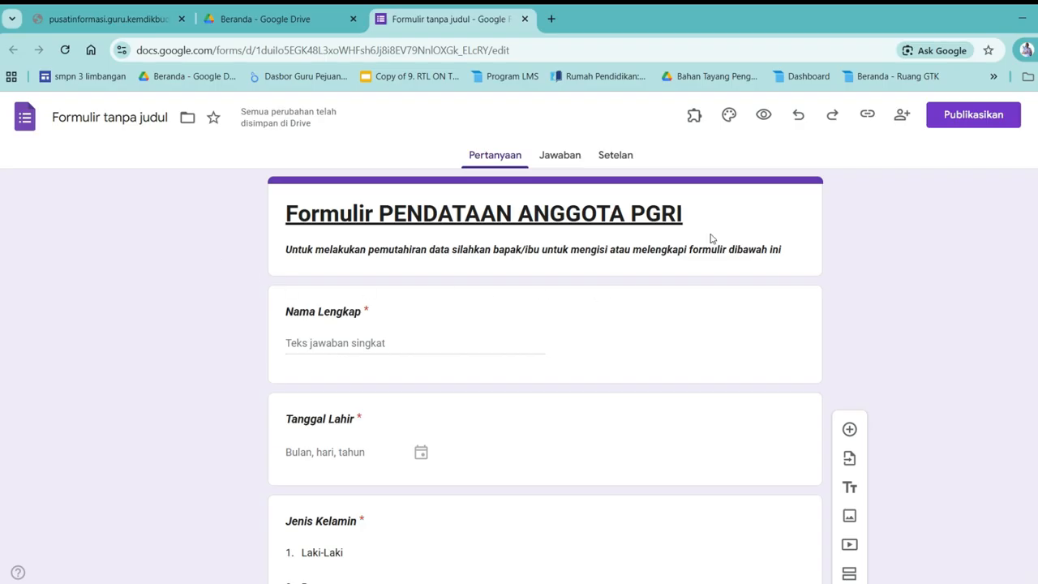
pyautogui.click(729, 116)
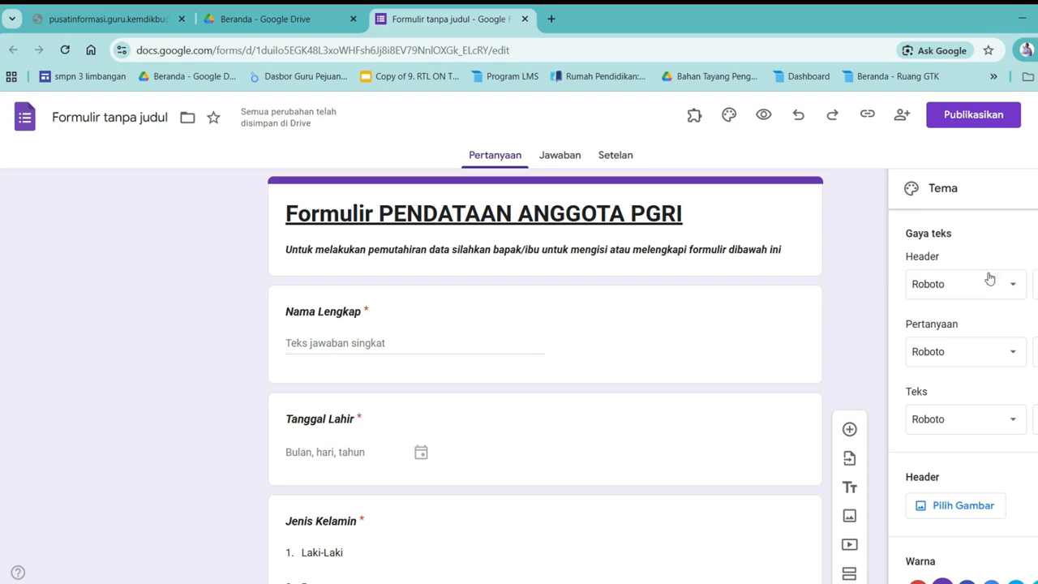
# Change the Header font under Gaya teks from Roboto to Comic Sans MS
pyautogui.scroll(-1, 994, 313)
pyautogui.scroll(1, 1006, 292)
pyautogui.click(1014, 288)
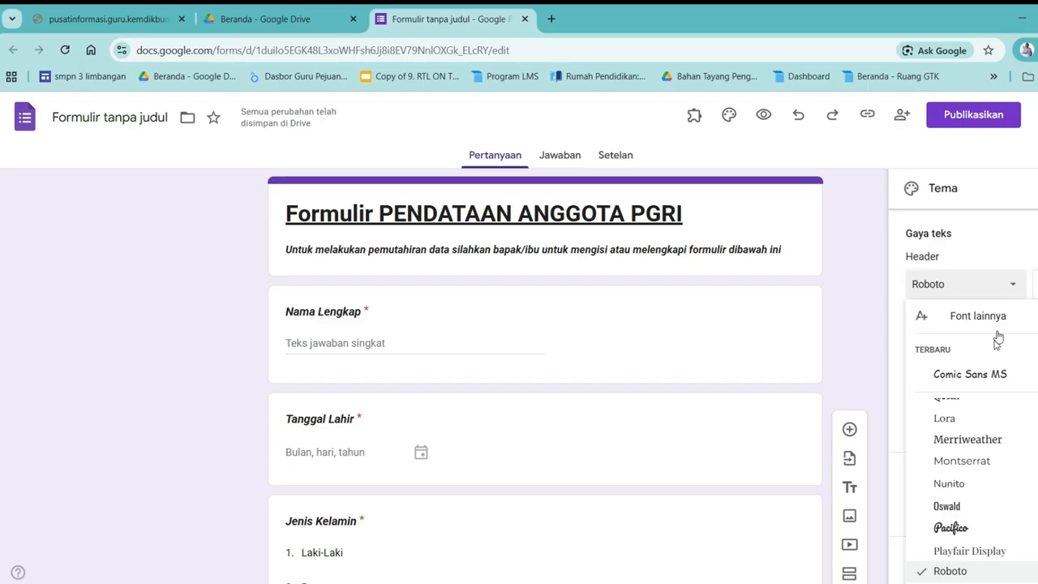
pyautogui.moveTo(964, 469)
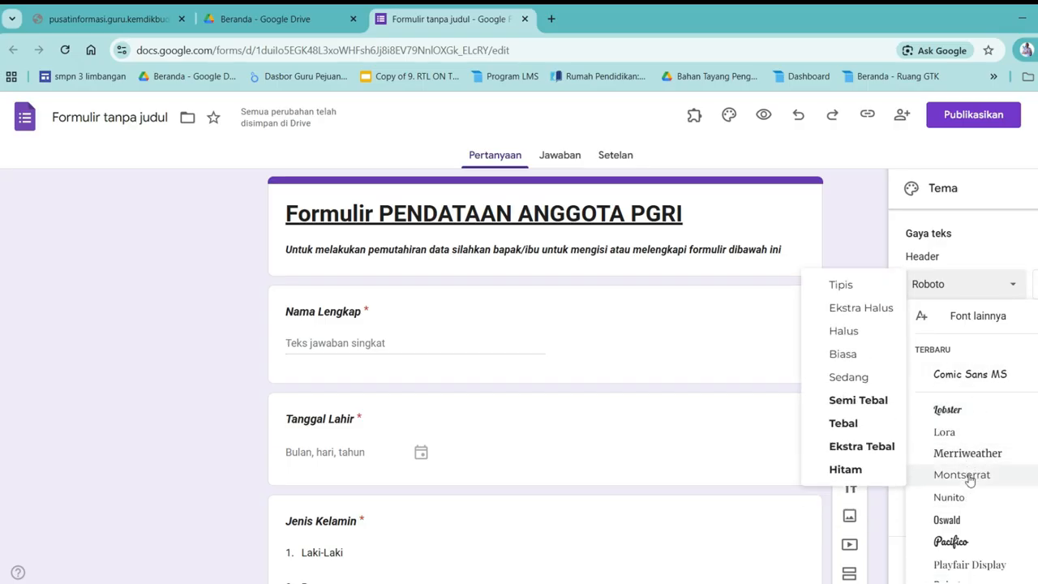
pyautogui.click(972, 375)
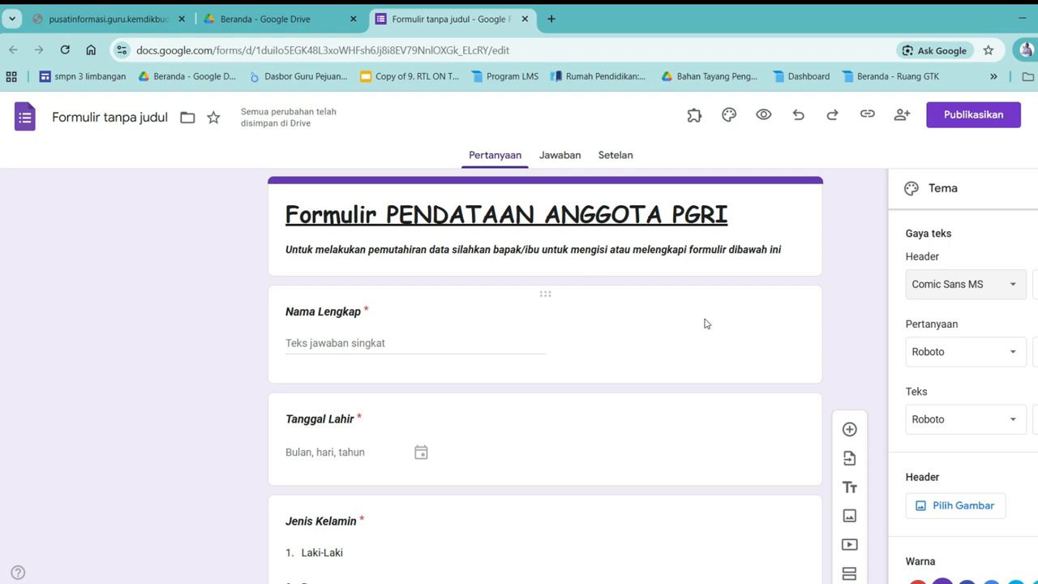
# Set the Pertanyaan font for question titles to Times New Roman
pyautogui.click(945, 360)
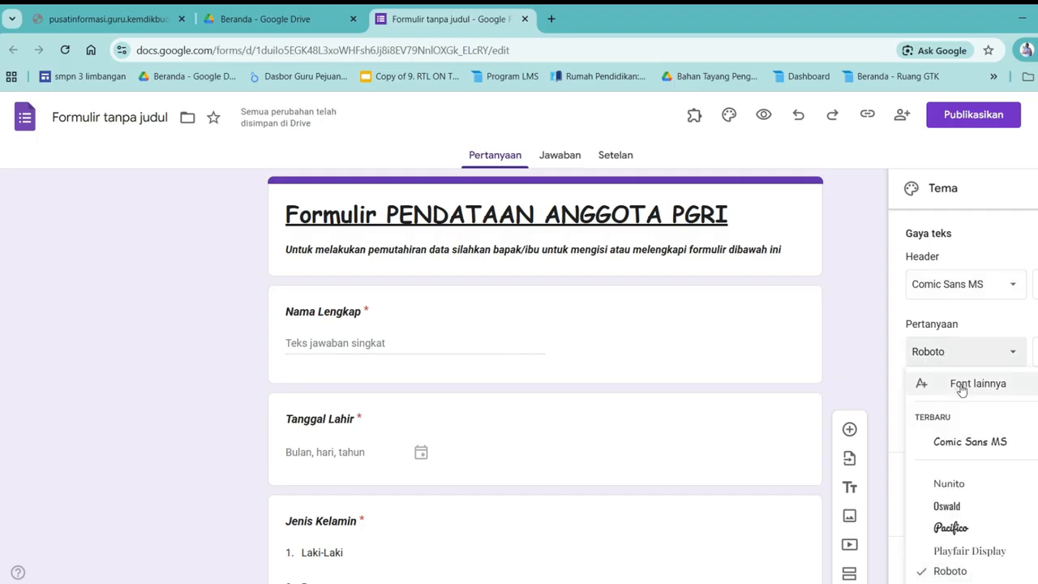
pyautogui.scroll(-1, 981, 426)
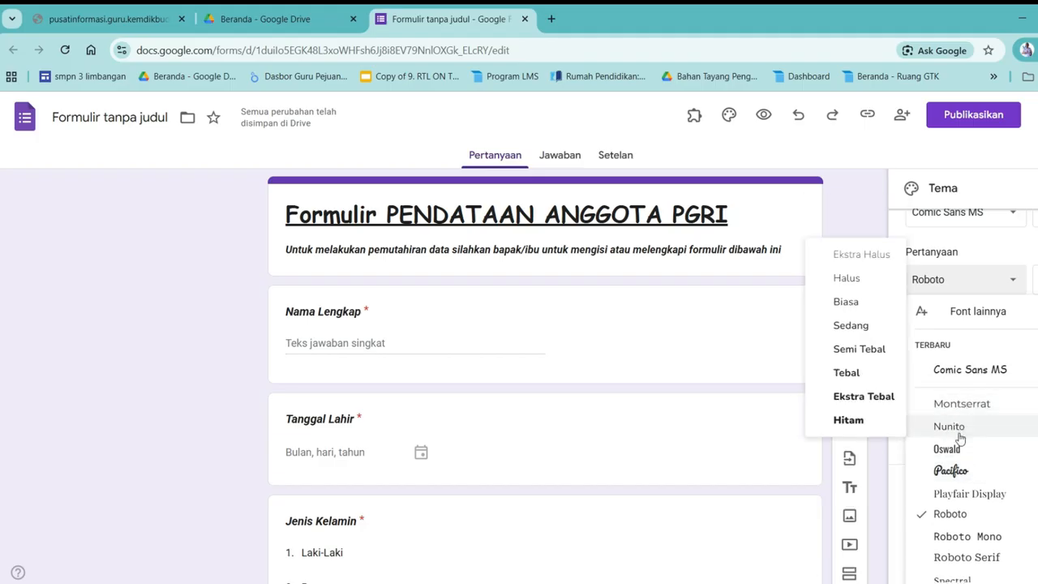
pyautogui.moveTo(970, 433)
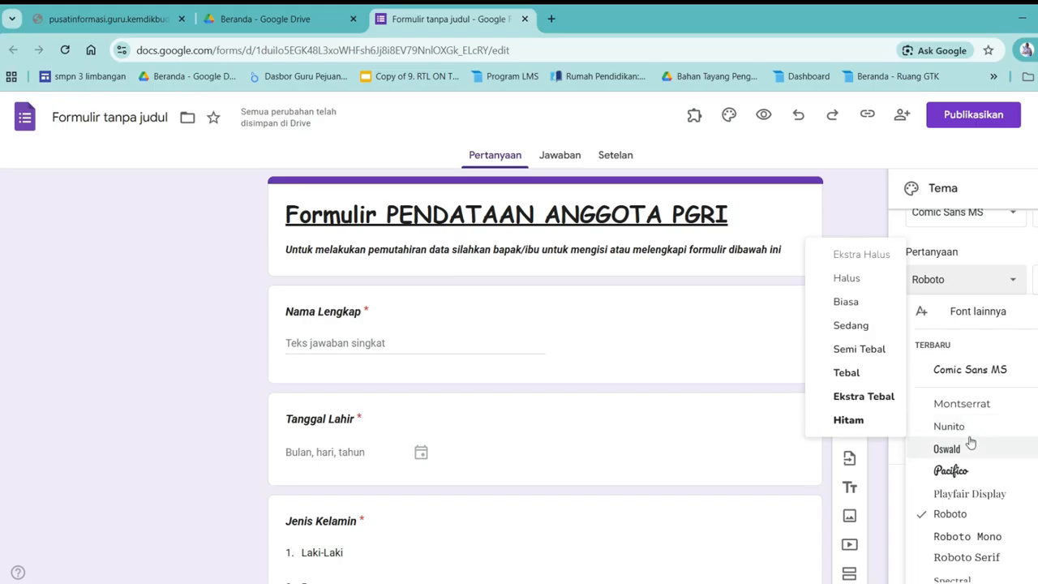
pyautogui.scroll(-1, 970, 442)
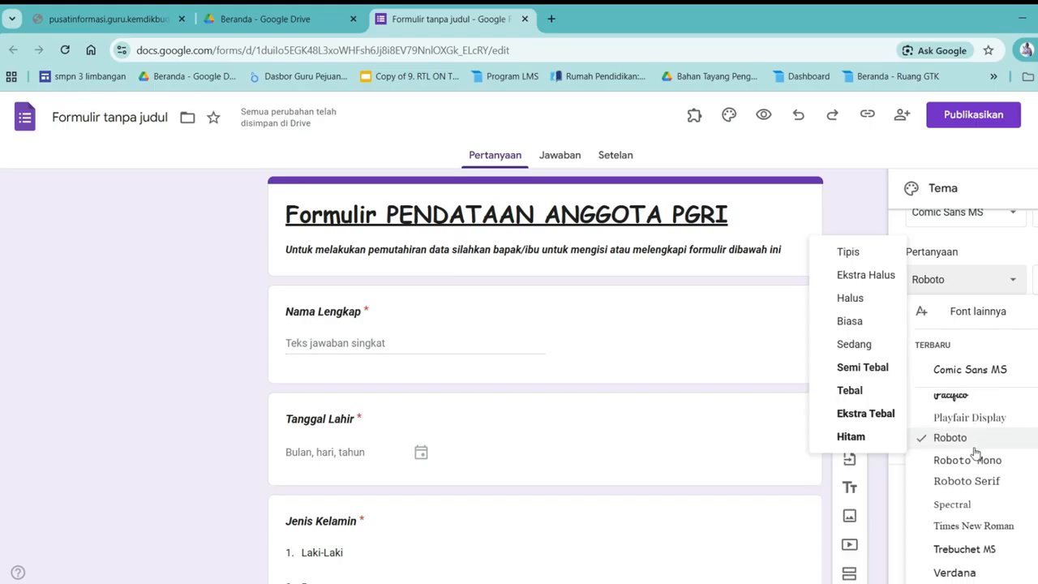
pyautogui.click(976, 524)
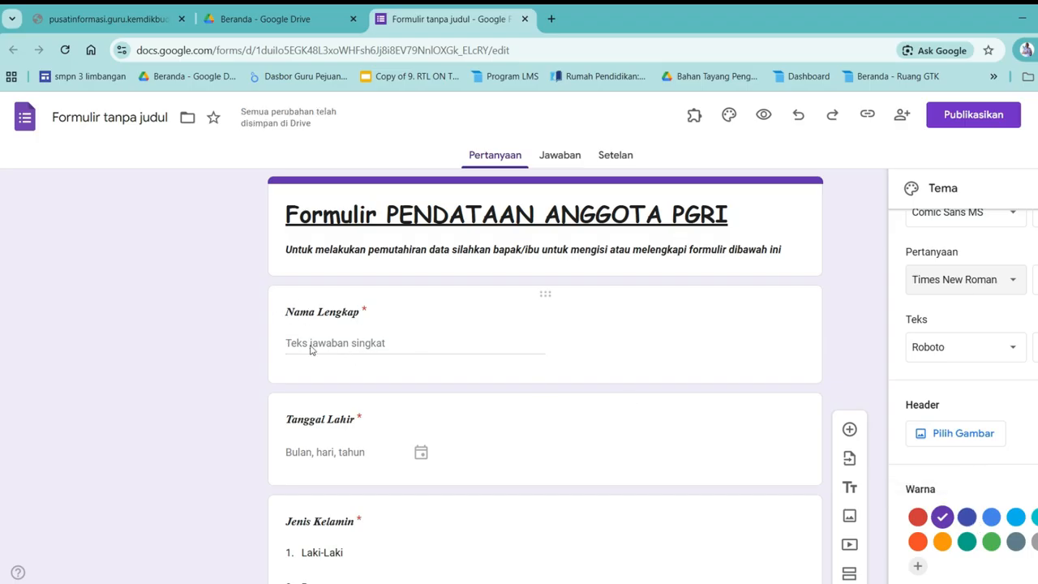
pyautogui.scroll(-1, 325, 418)
pyautogui.scroll(-1, 319, 455)
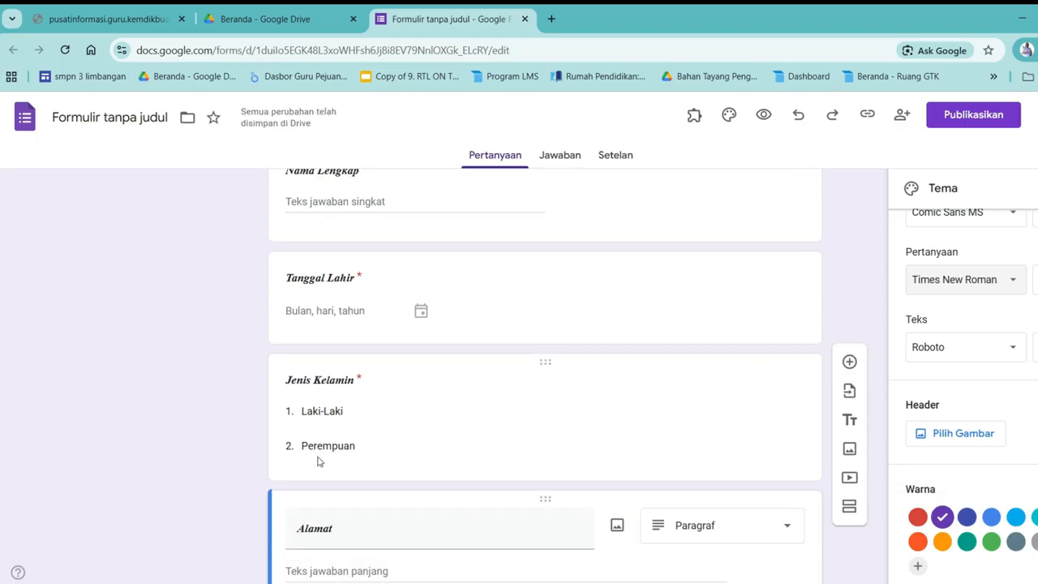
pyautogui.scroll(2, 312, 398)
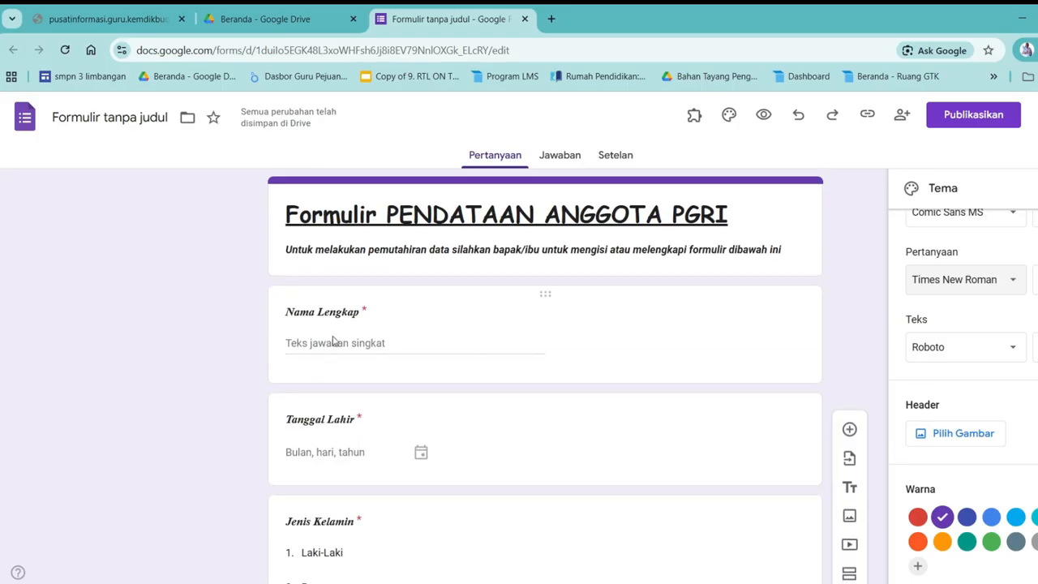
pyautogui.scroll(1, 965, 361)
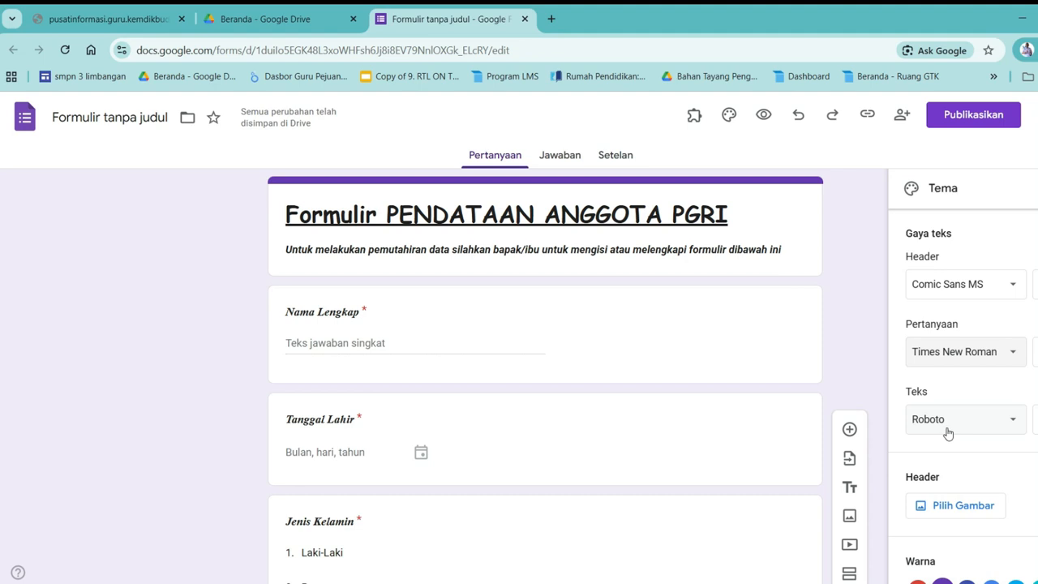
pyautogui.scroll(-1, 425, 503)
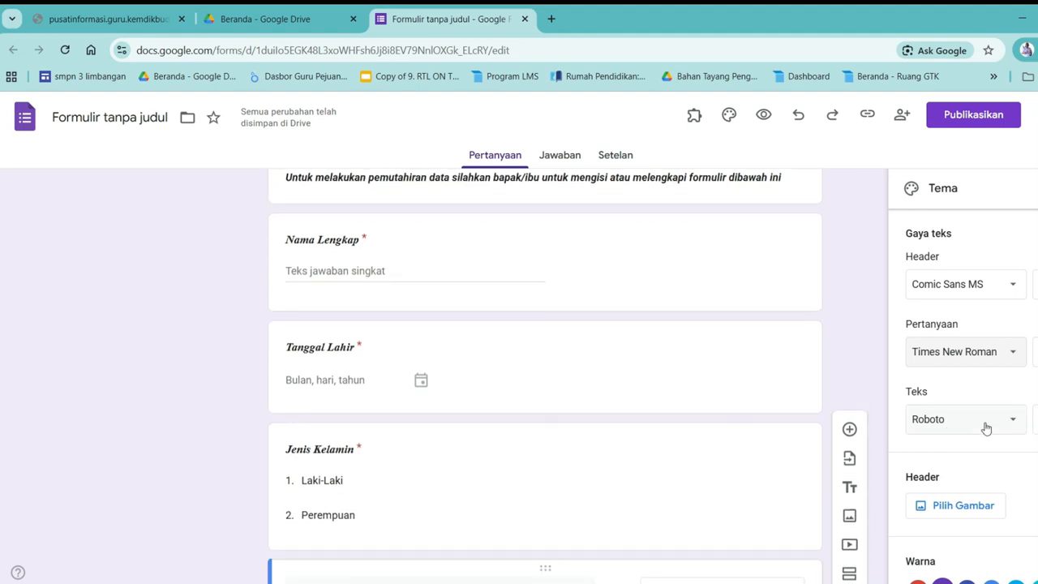
# Change the Teks body font to Verdana and scroll the form to check it
pyautogui.click(987, 429)
pyautogui.scroll(-2, 1002, 370)
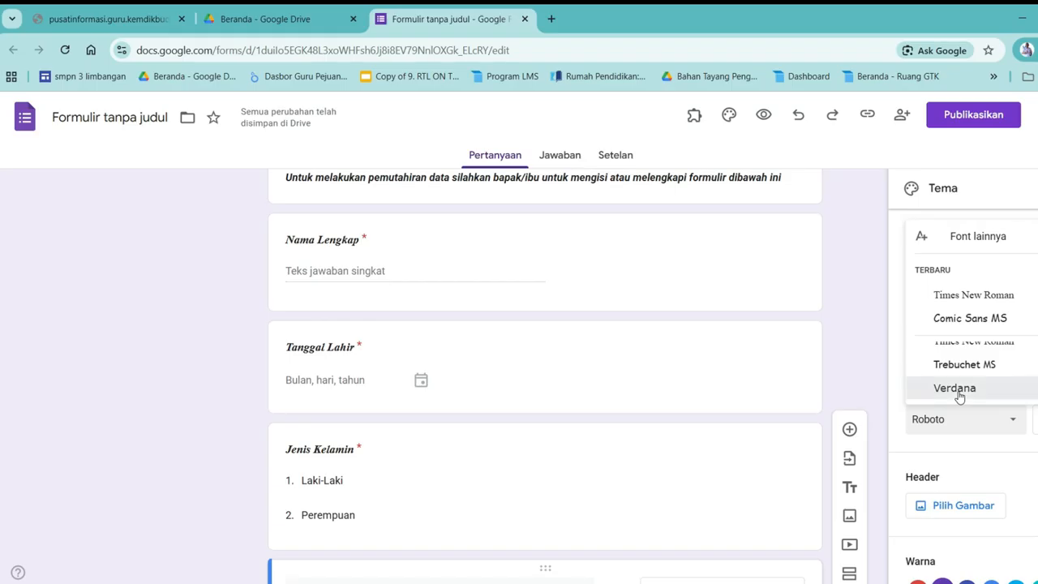
pyautogui.click(957, 391)
pyautogui.scroll(-1, 328, 464)
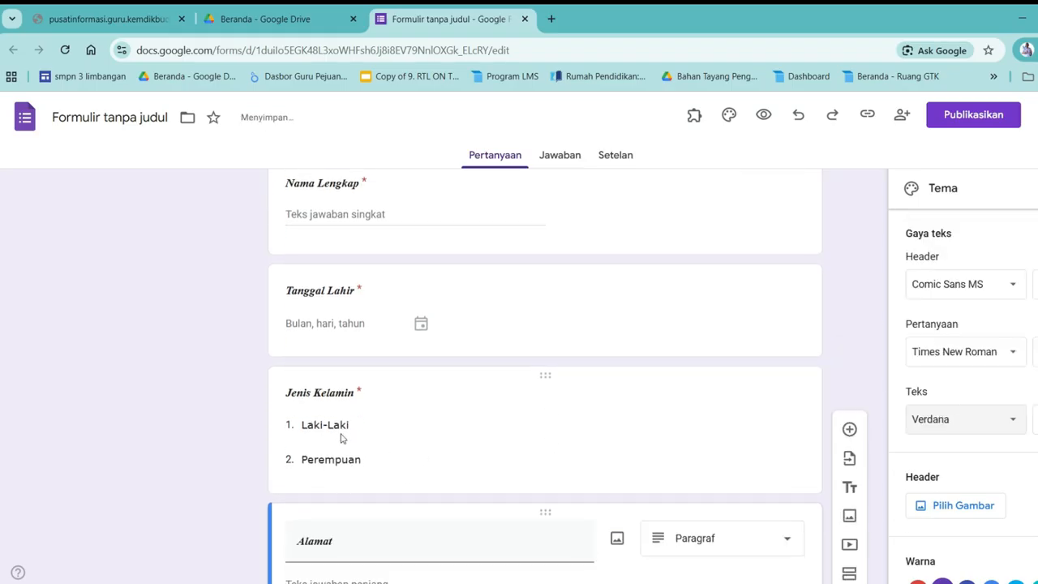
pyautogui.scroll(-1, 310, 432)
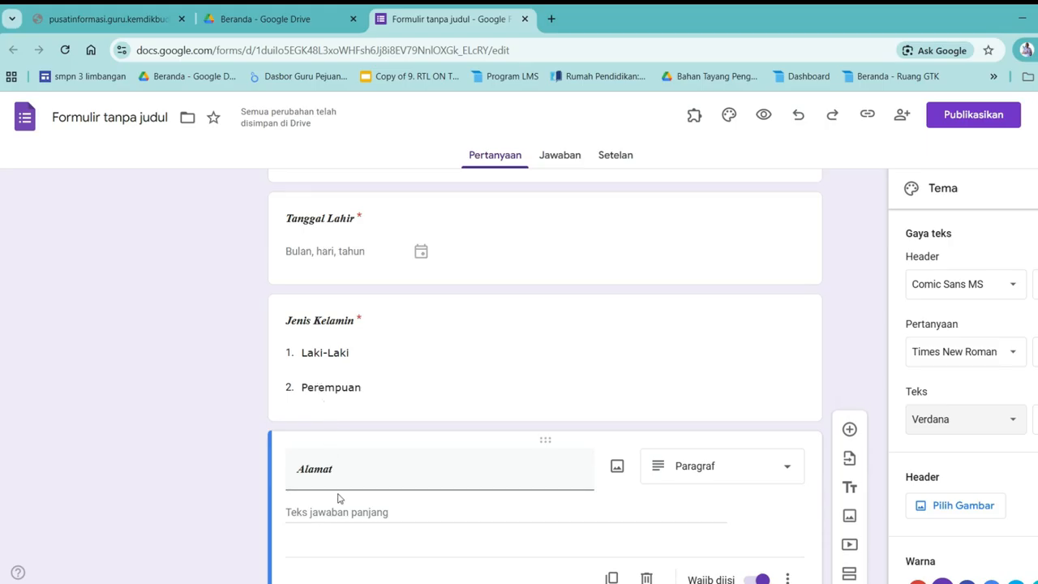
pyautogui.scroll(-1, 338, 495)
pyautogui.scroll(3, 354, 449)
pyautogui.scroll(1, 355, 447)
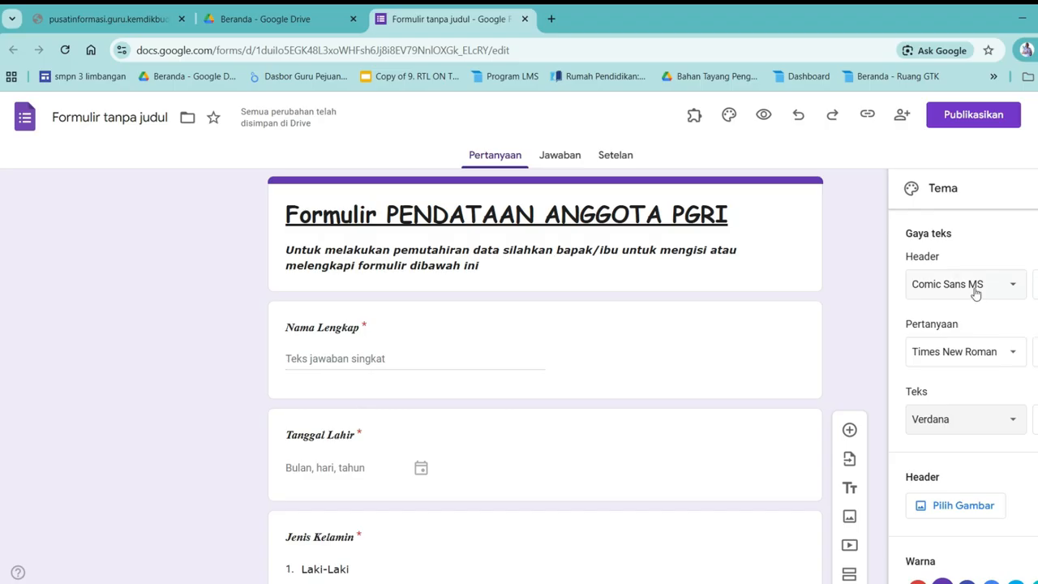
pyautogui.scroll(-1, 970, 391)
pyautogui.scroll(1, 959, 383)
pyautogui.scroll(-1, 855, 313)
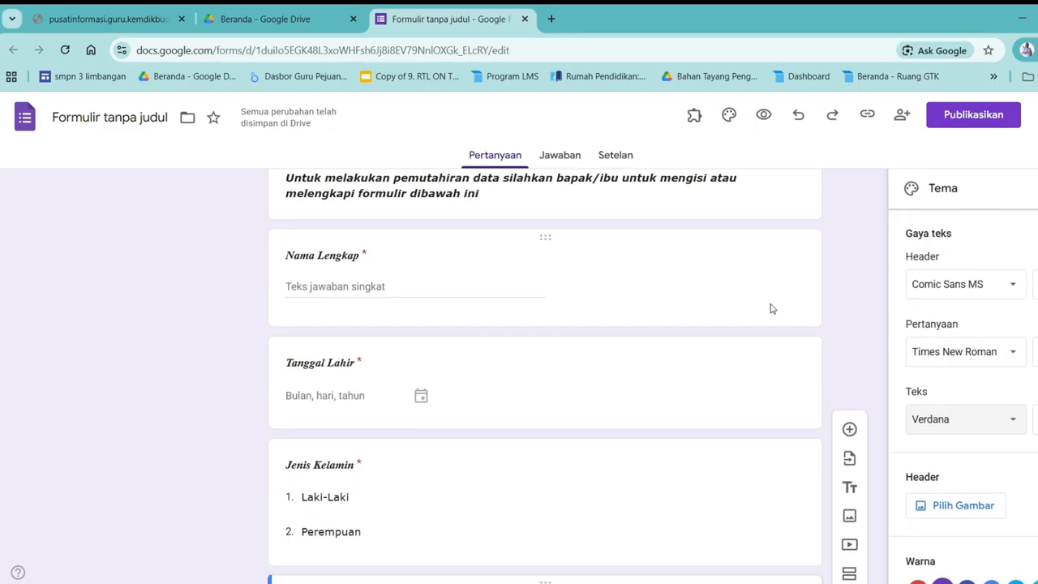
pyautogui.scroll(1, 762, 284)
pyautogui.scroll(-2, 795, 308)
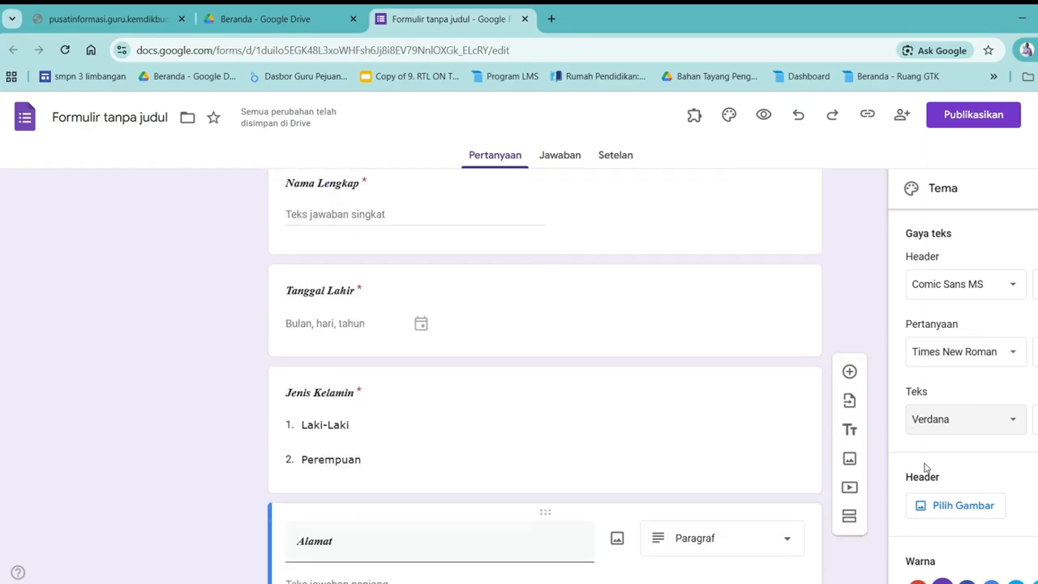
pyautogui.click(943, 509)
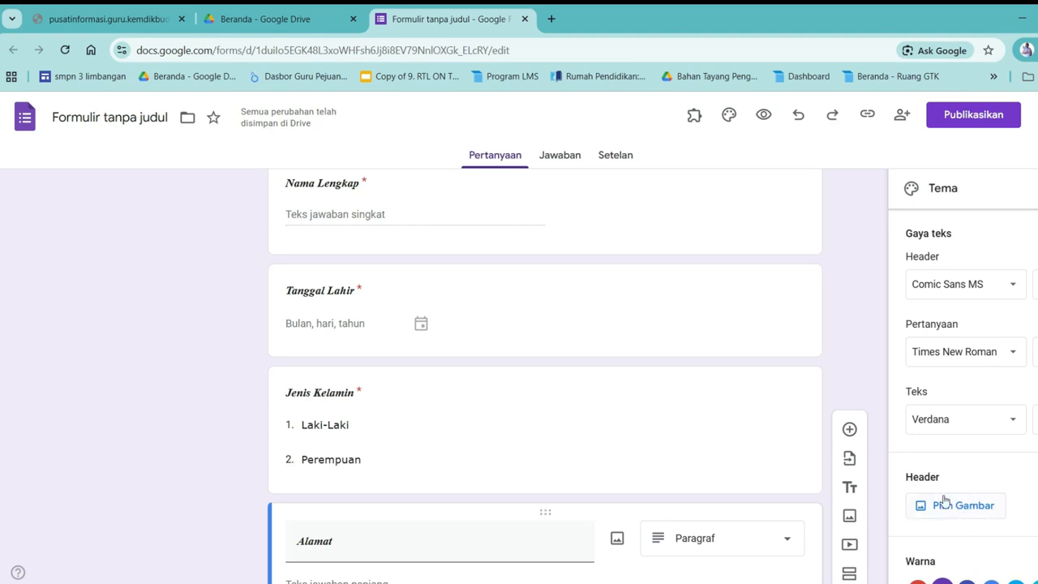
# Open the Pilih Header picture choices for the form header
pyautogui.click(953, 508)
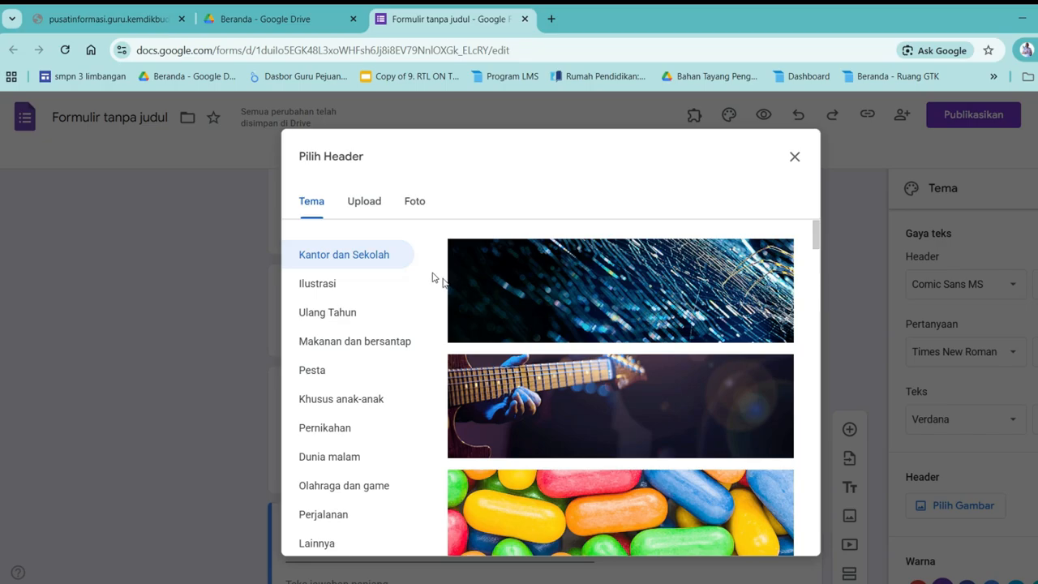
pyautogui.scroll(-1, 610, 346)
pyautogui.scroll(-5, 610, 346)
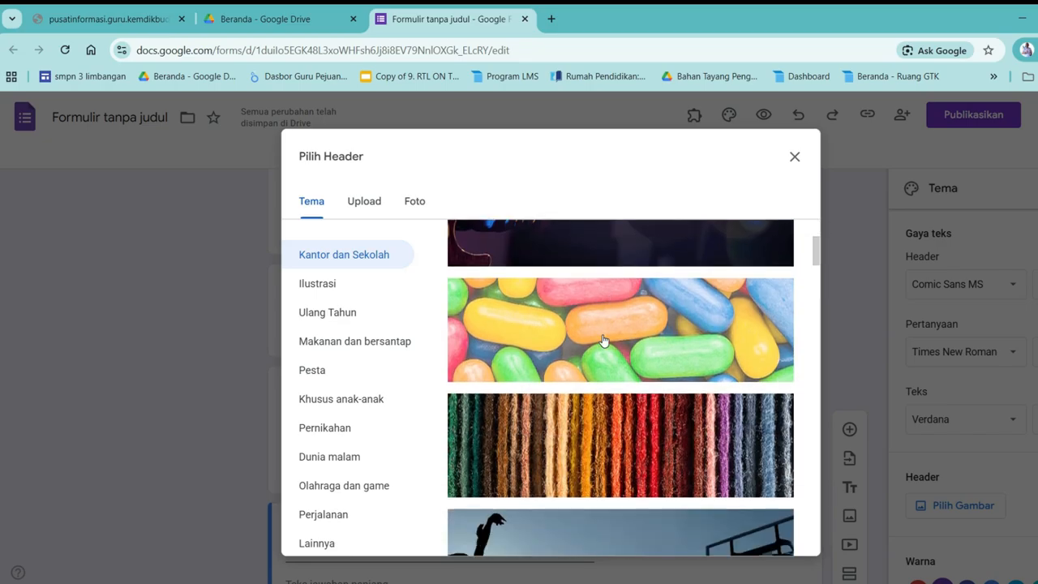
pyautogui.scroll(-4, 603, 341)
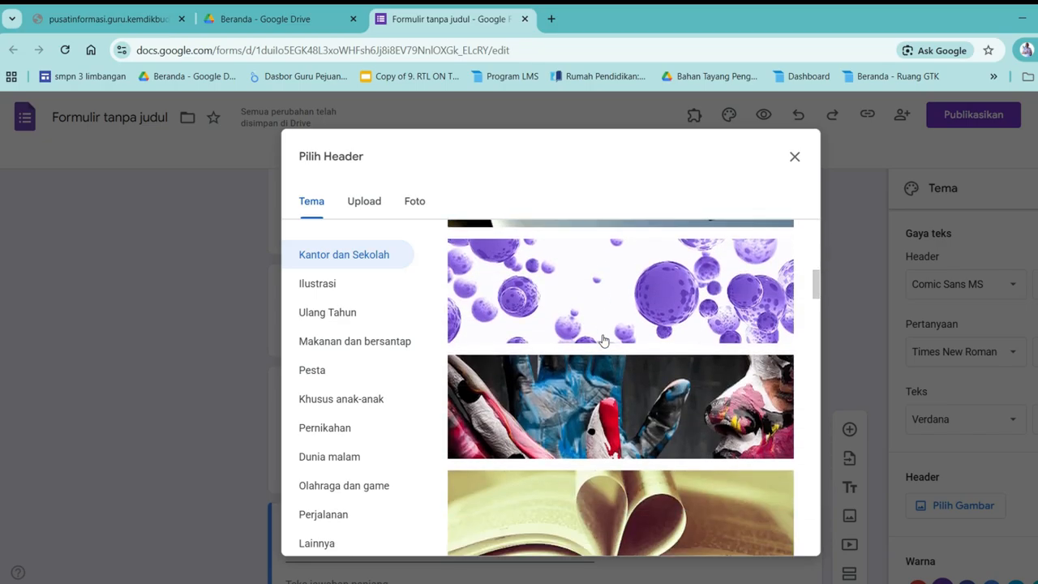
pyautogui.scroll(-4, 606, 341)
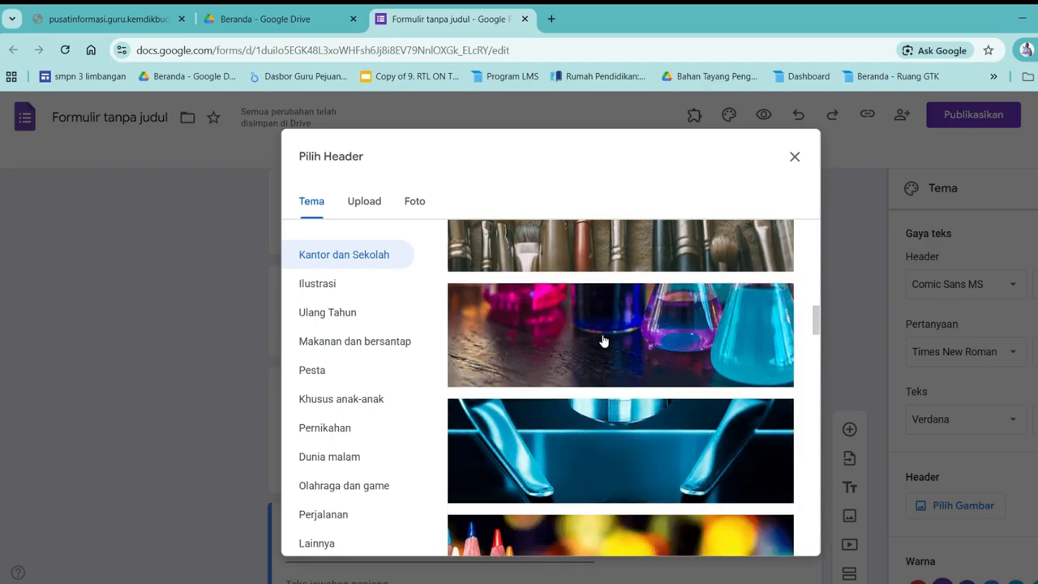
# Pick the green clover picture from the Ilustrasi category
pyautogui.click(311, 288)
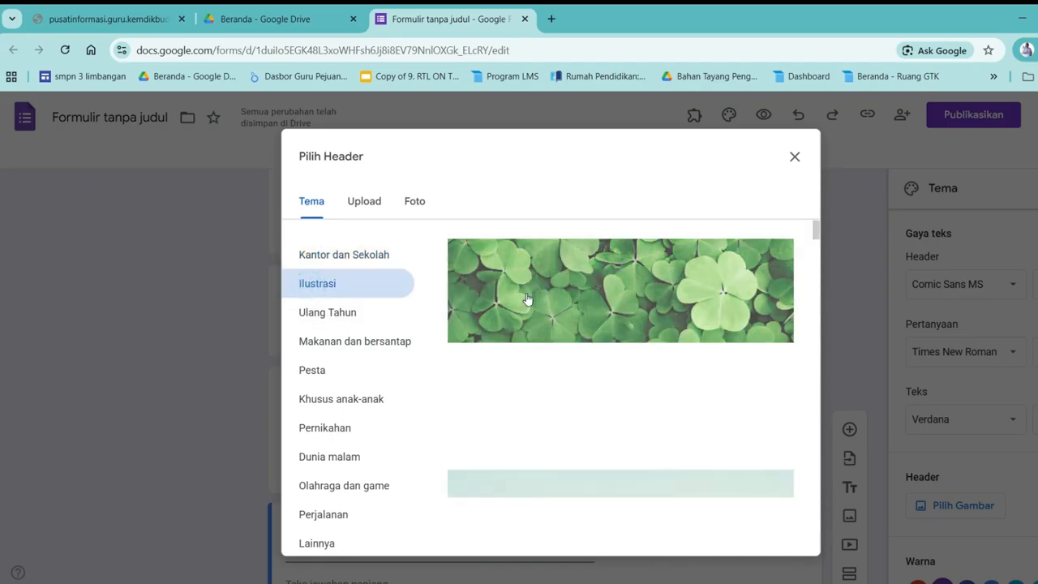
pyautogui.scroll(-5, 560, 324)
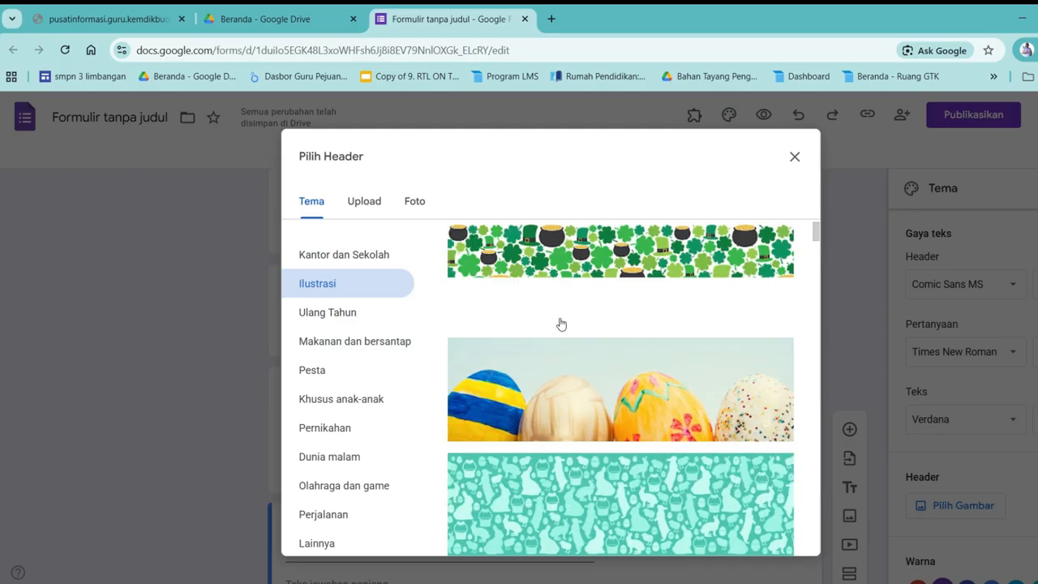
pyautogui.scroll(-2, 560, 324)
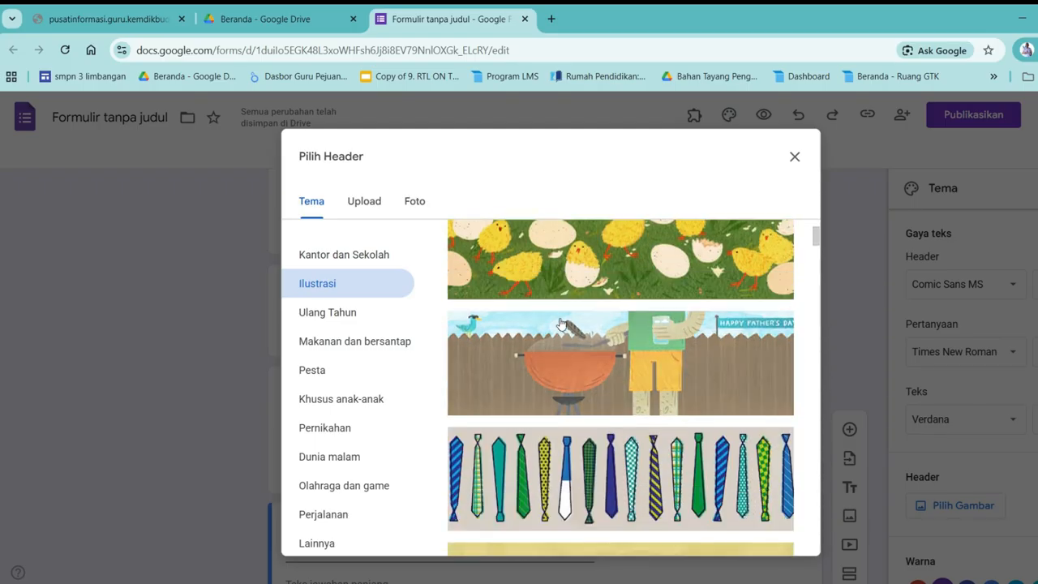
pyautogui.scroll(-3, 560, 324)
pyautogui.scroll(-5, 561, 324)
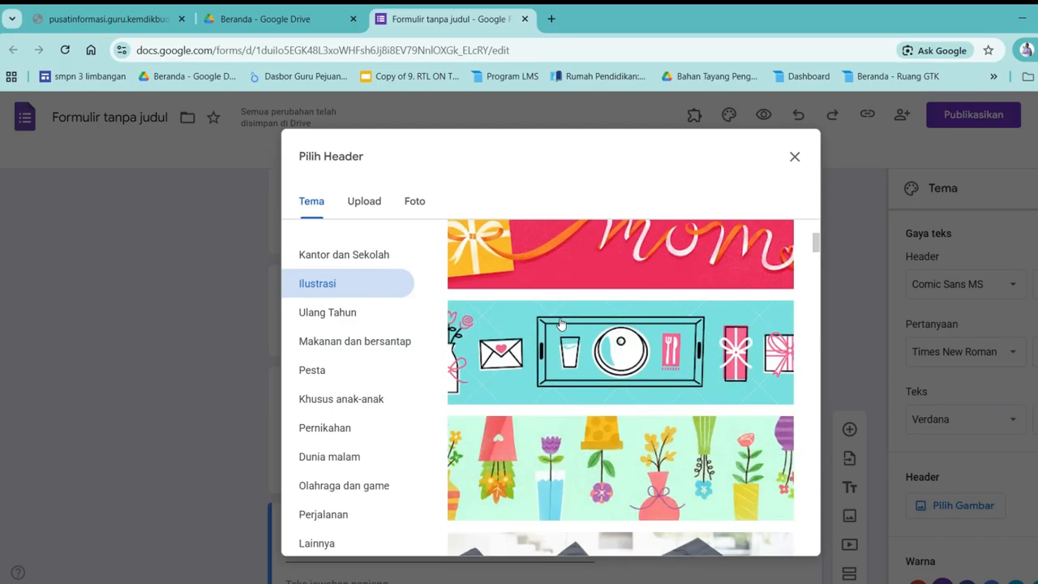
pyautogui.scroll(9, 565, 313)
pyautogui.scroll(5, 565, 313)
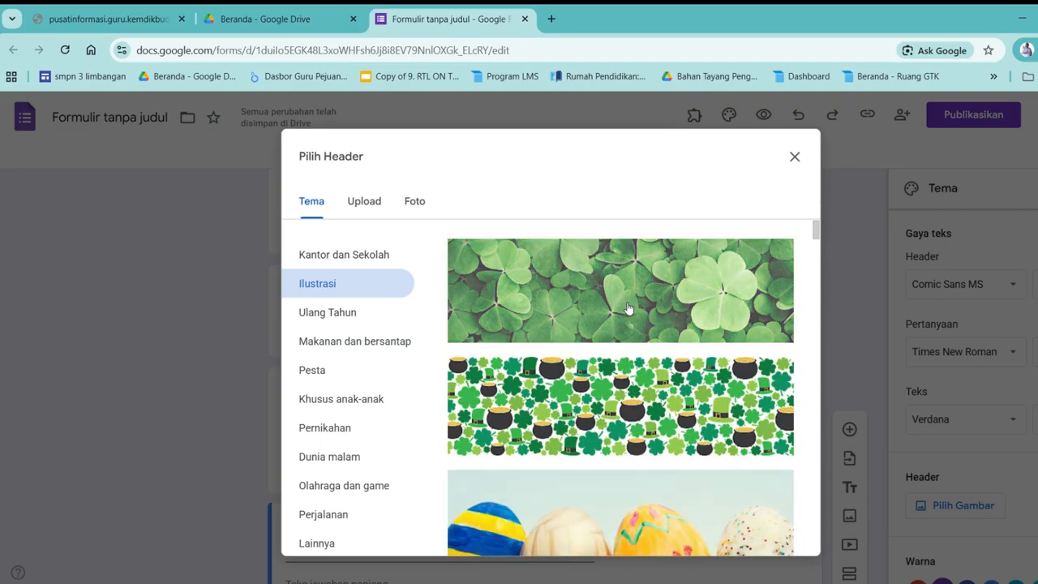
pyautogui.click(591, 300)
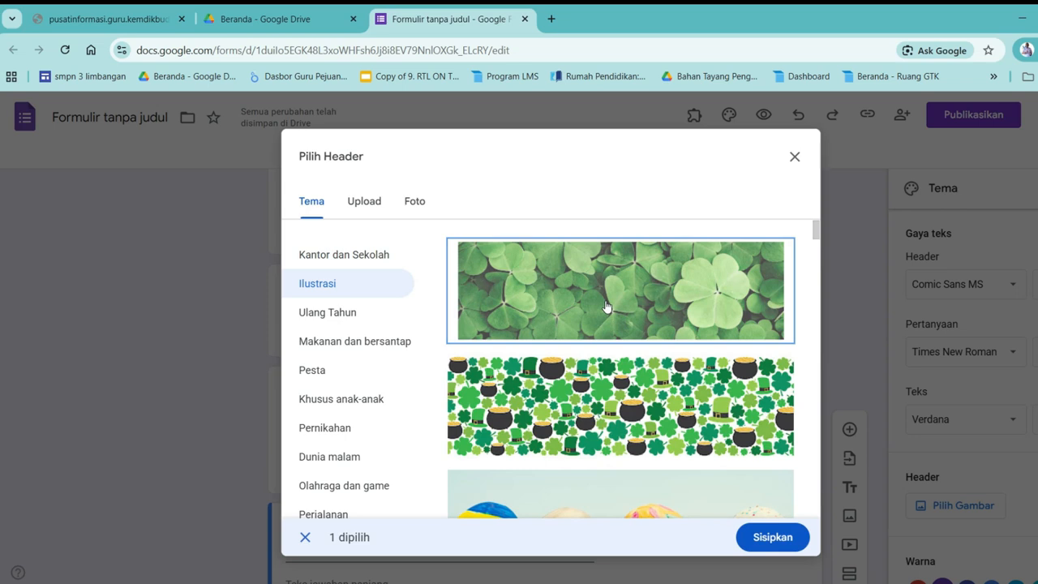
# Insert the green clover picture as the form header
pyautogui.click(775, 538)
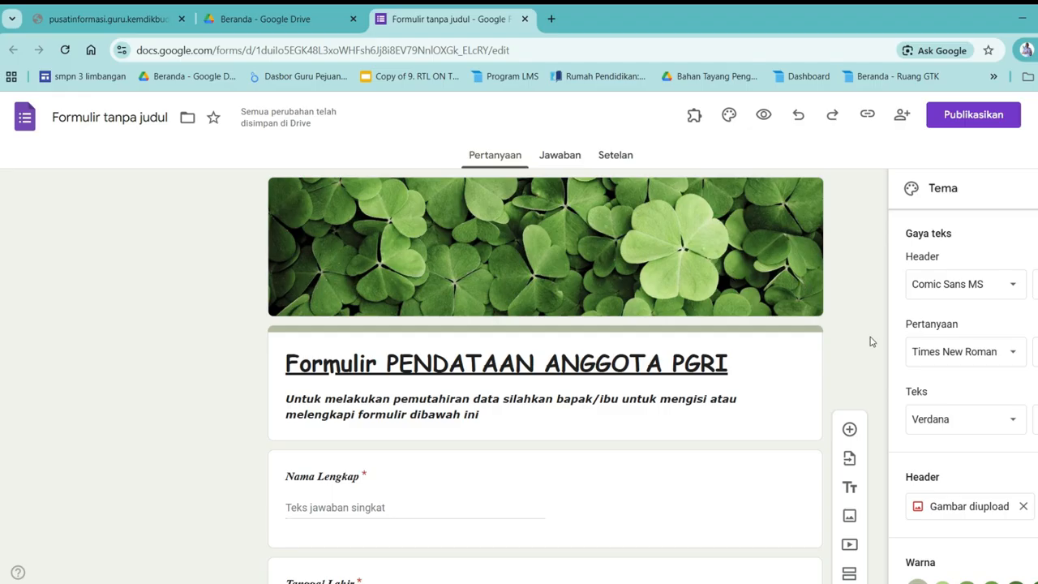
pyautogui.scroll(-1, 913, 365)
pyautogui.scroll(-1, 921, 456)
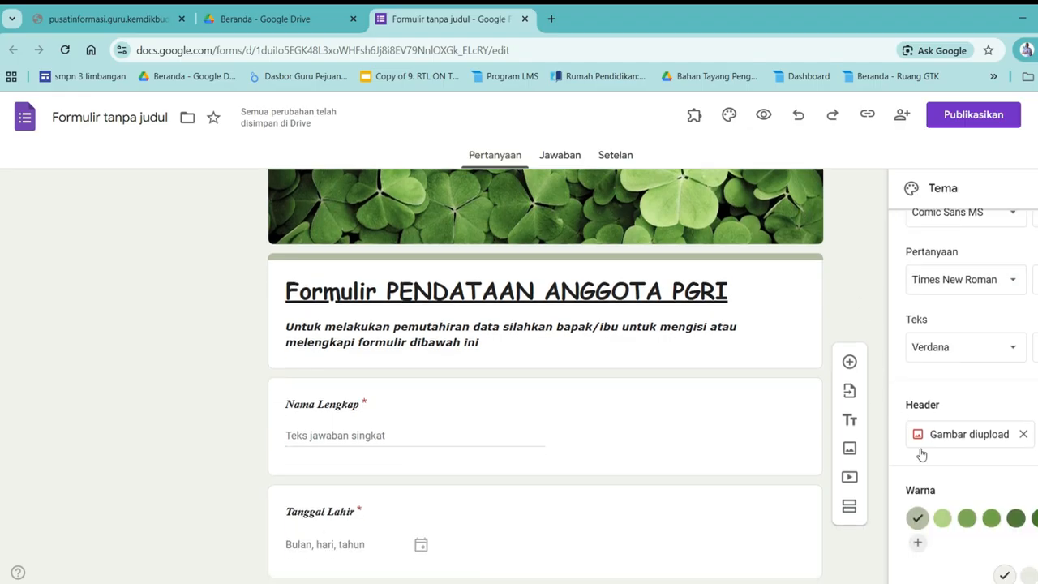
pyautogui.scroll(1, 922, 455)
pyautogui.scroll(1, 738, 235)
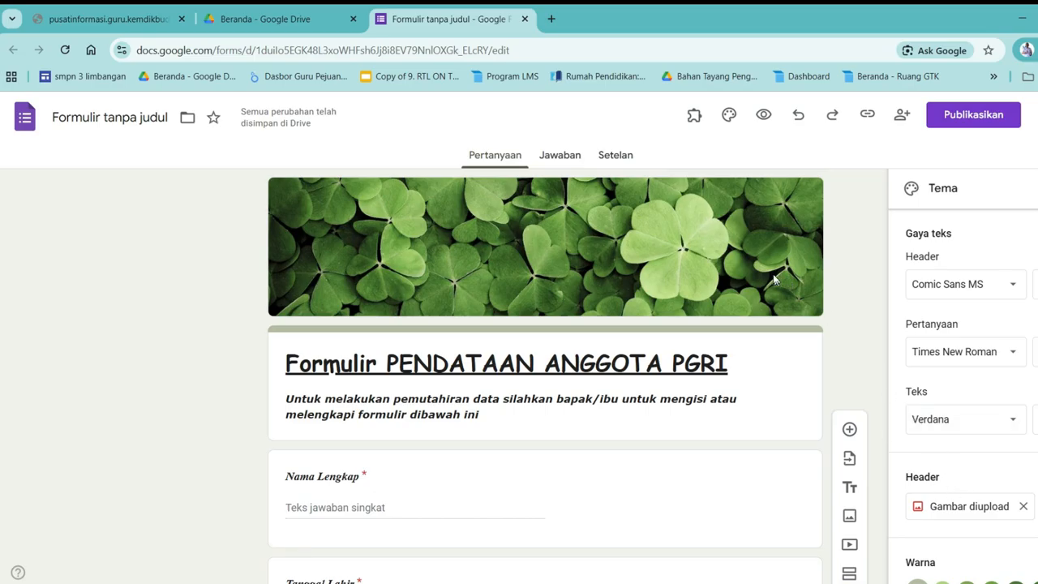
pyautogui.scroll(-2, 829, 321)
pyautogui.scroll(-1, 969, 542)
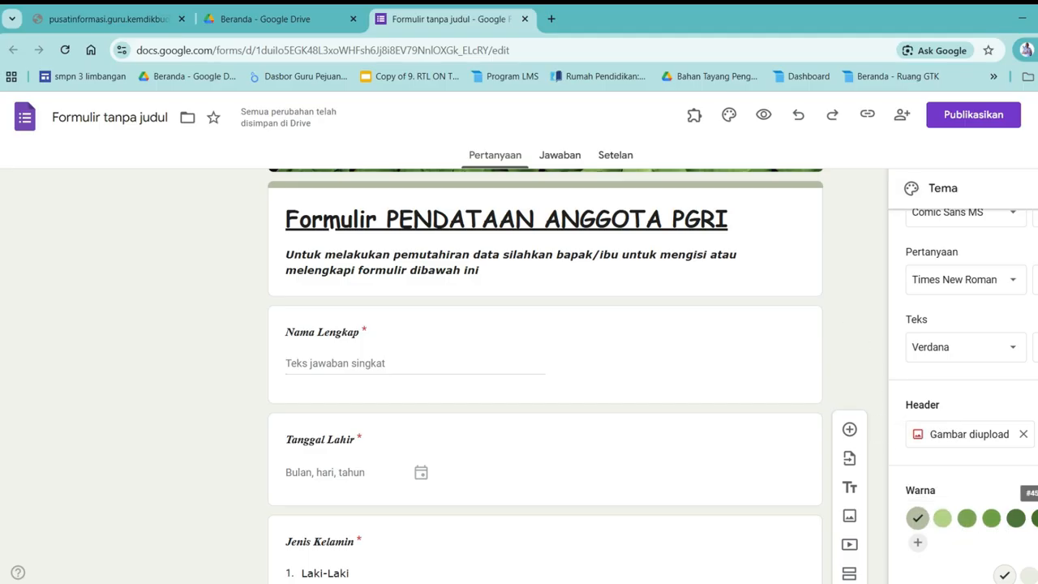
# Set the theme colour to dark green and the background to a darker green
pyautogui.click(1034, 517)
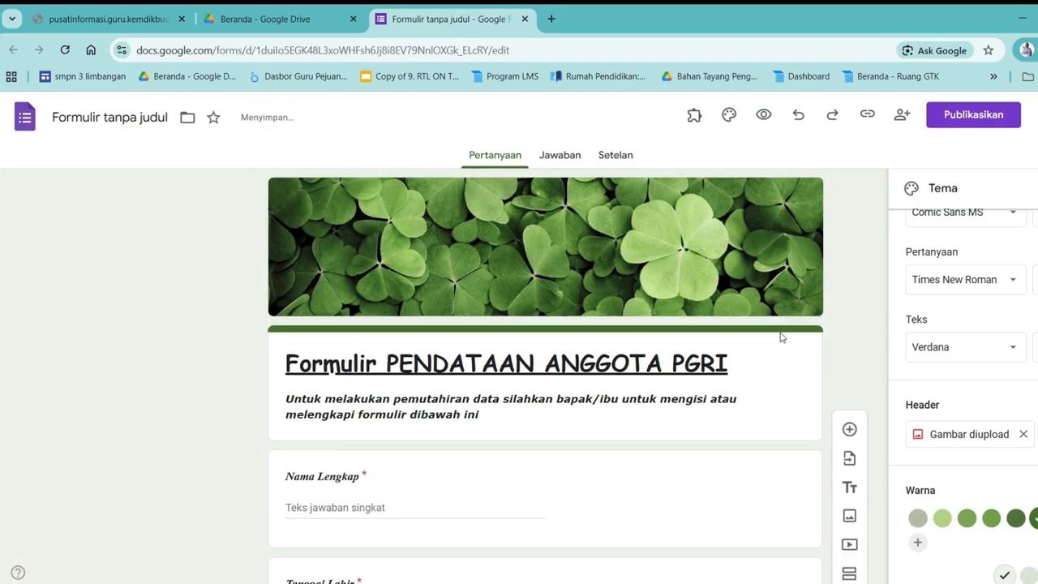
pyautogui.scroll(-3, 951, 509)
pyautogui.scroll(-1, 952, 508)
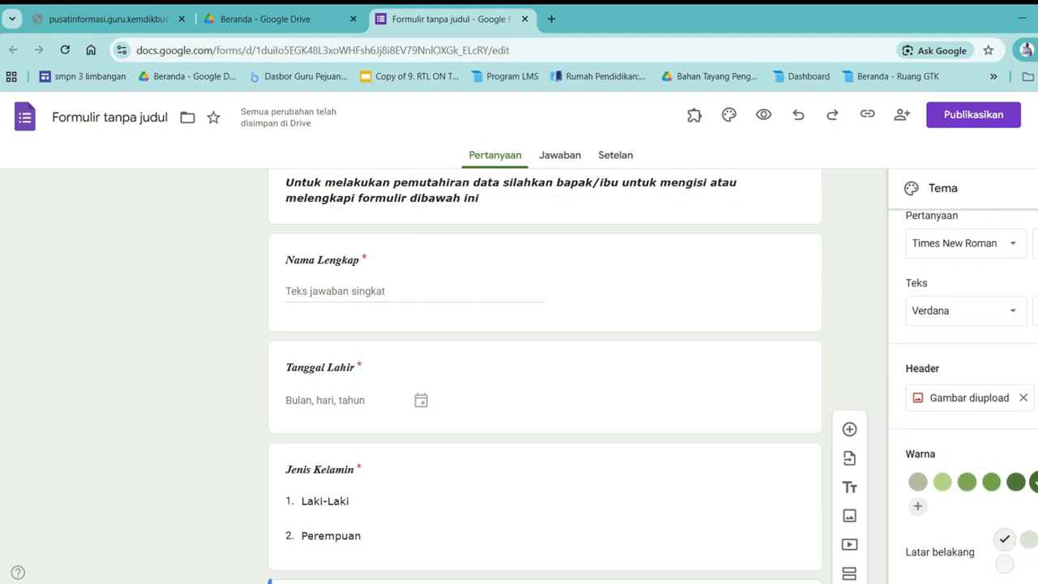
pyautogui.click(1037, 540)
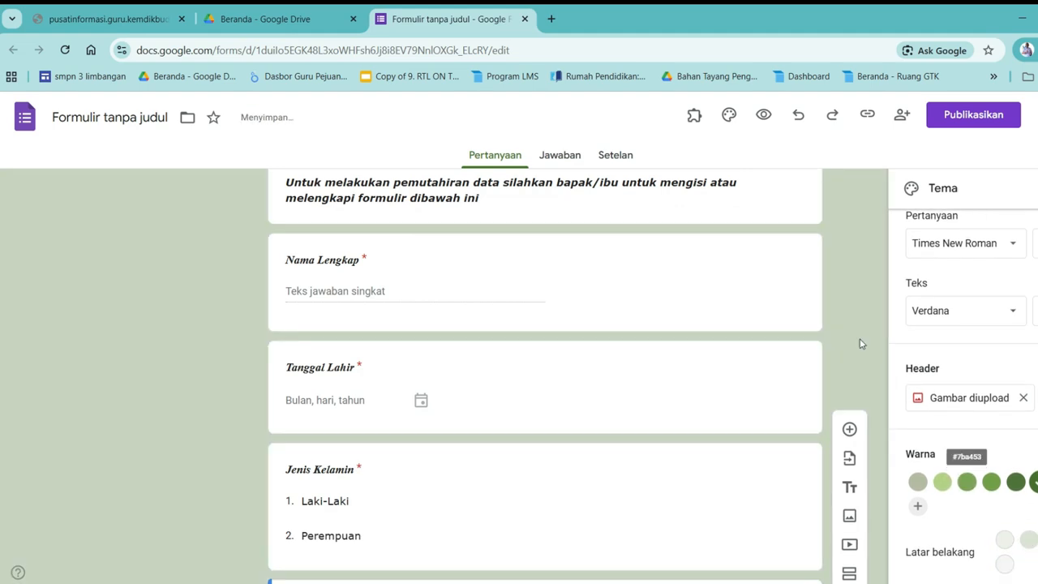
pyautogui.scroll(3, 867, 377)
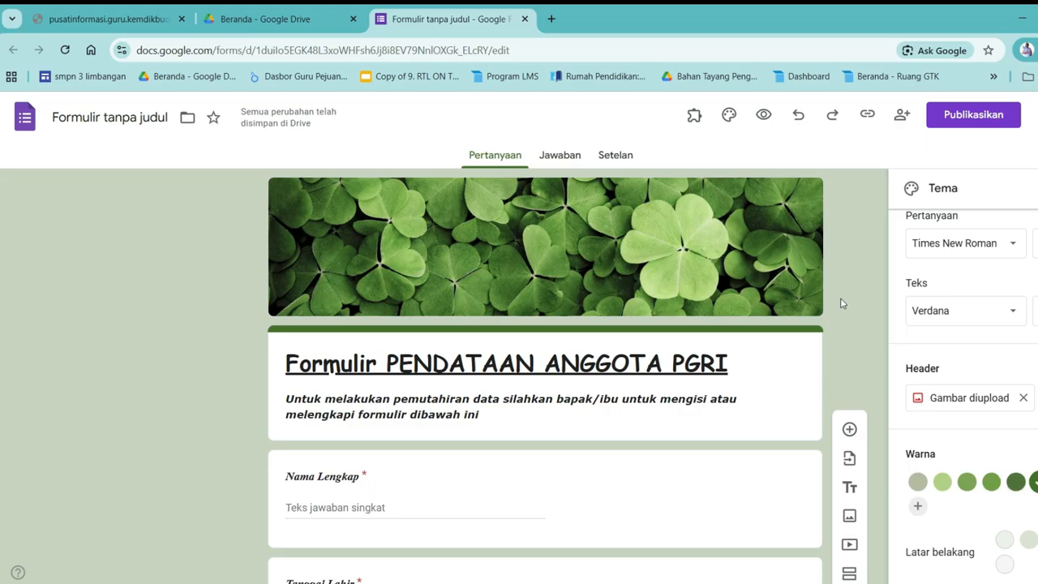
pyautogui.click(925, 399)
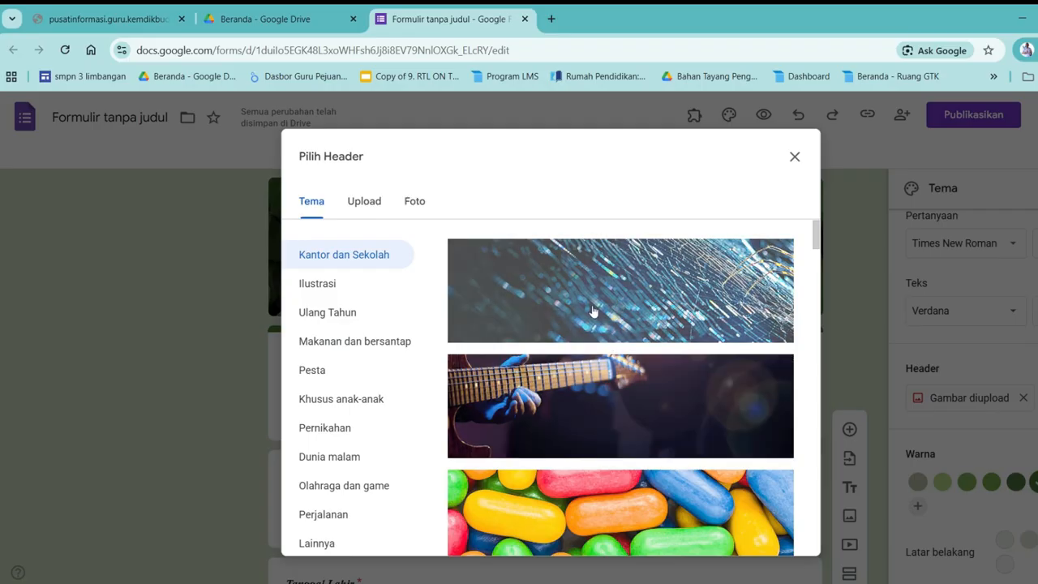
# Switch the Pilih Header dialog to the Upload option for a custom header picture
pyautogui.scroll(-3, 595, 377)
pyautogui.scroll(-3, 595, 377)
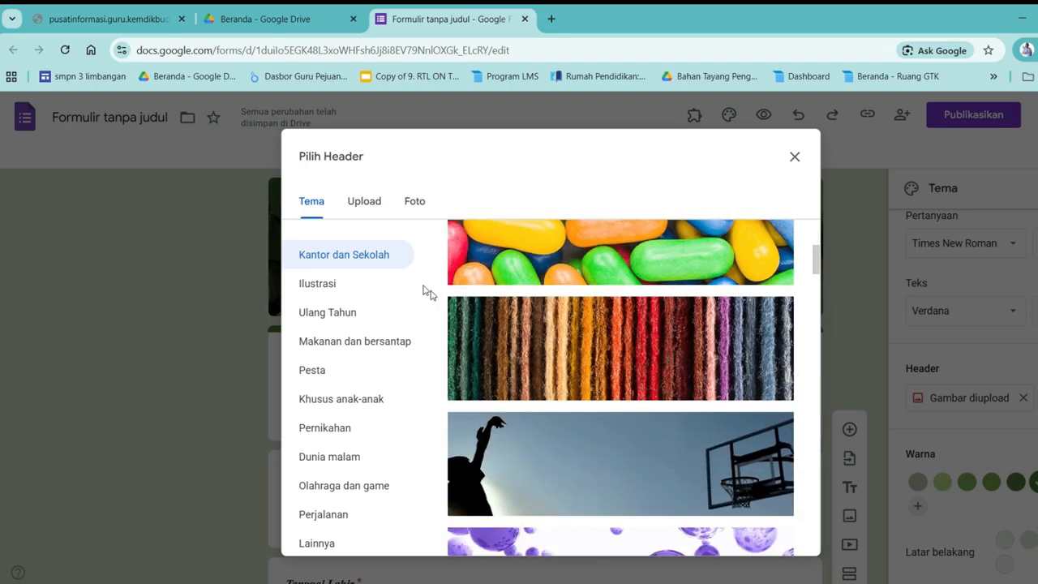
pyautogui.click(369, 203)
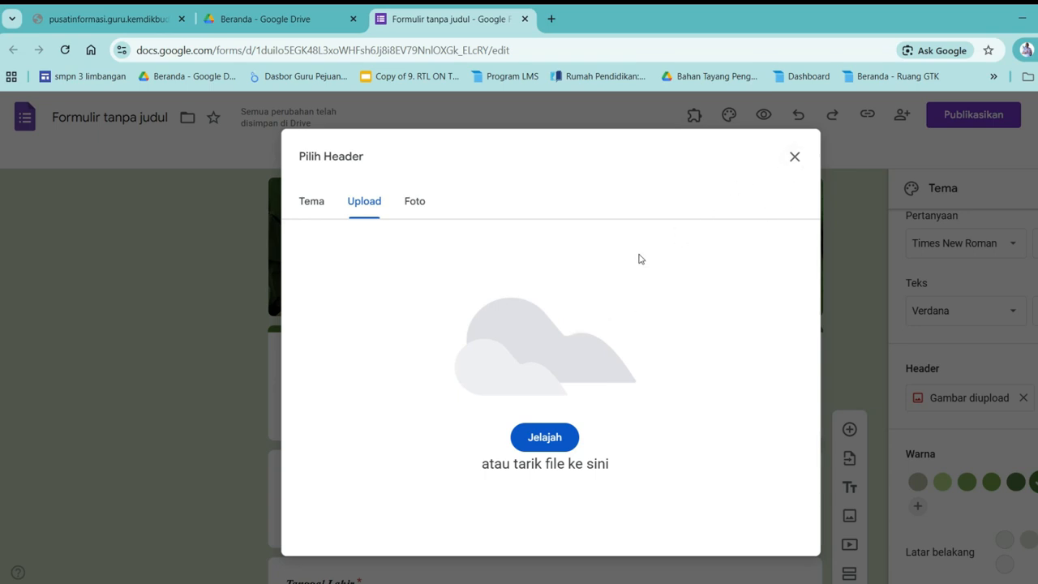
# Search Google for 'unduh header untuk google form' in a new tab and browse the results
pyautogui.click(552, 19)
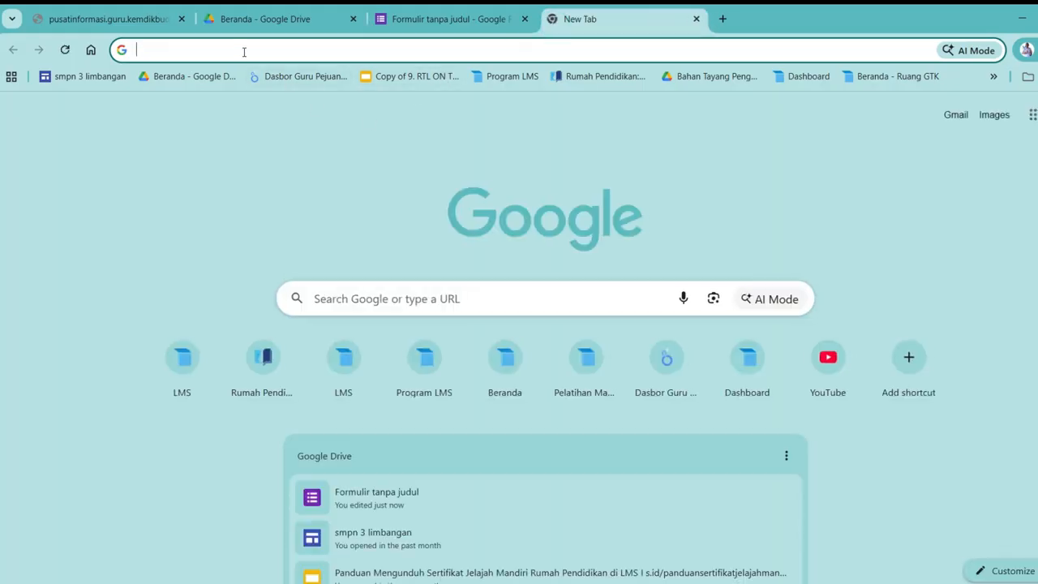
pyautogui.write('und')
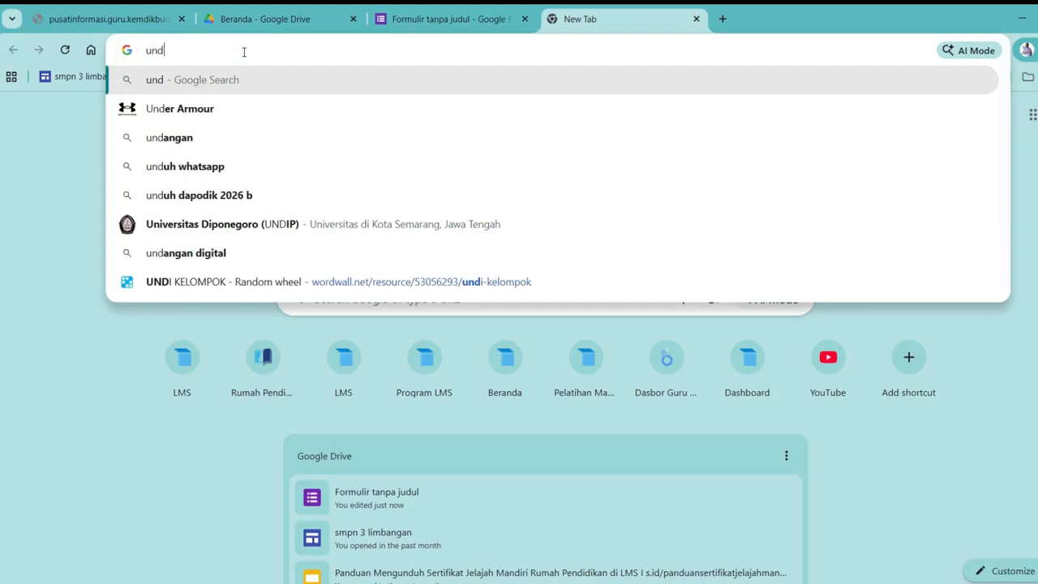
pyautogui.write('uh hea')
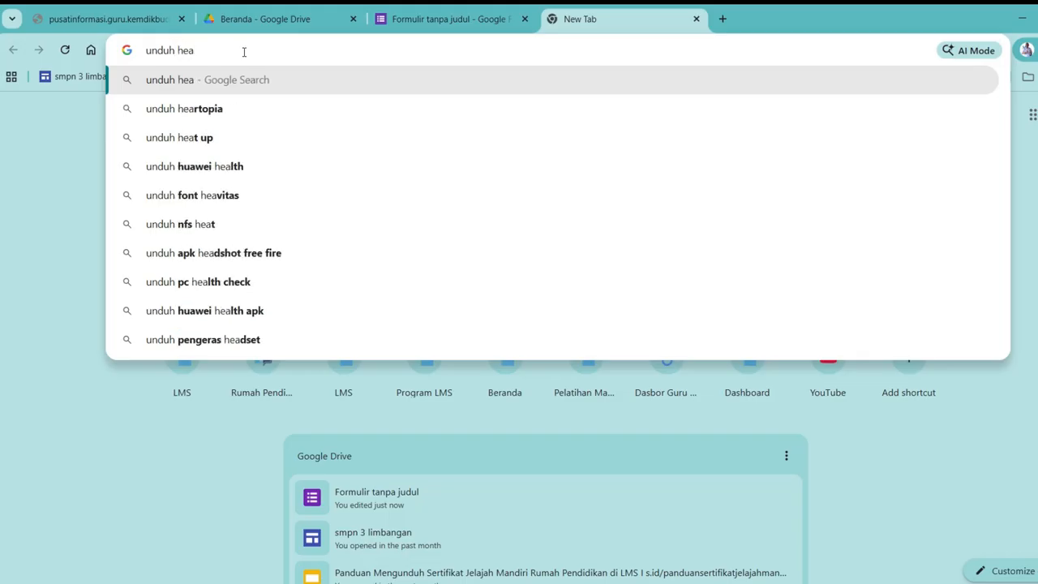
pyautogui.write('der u')
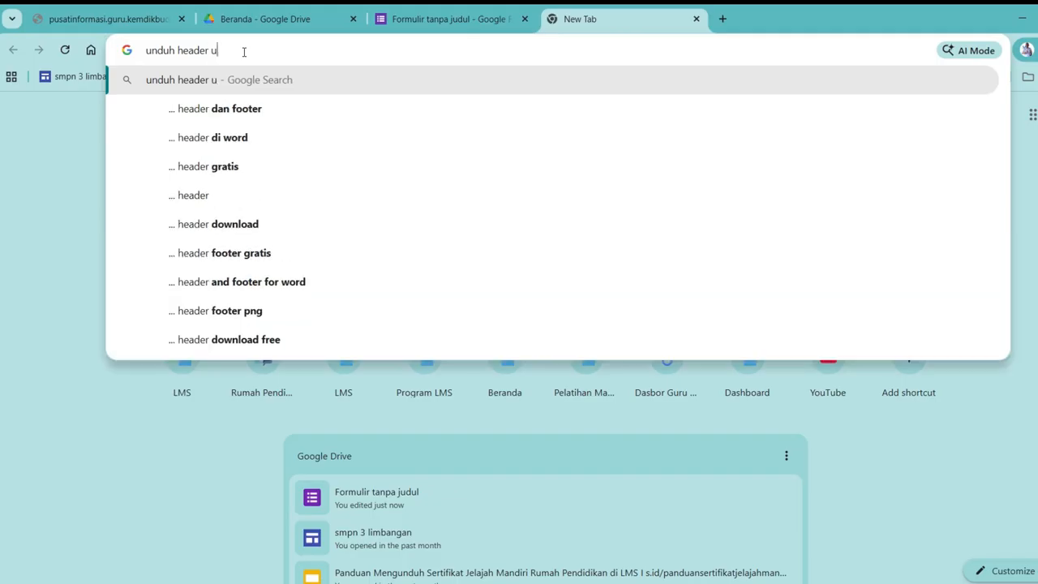
pyautogui.write('ntuk goog')
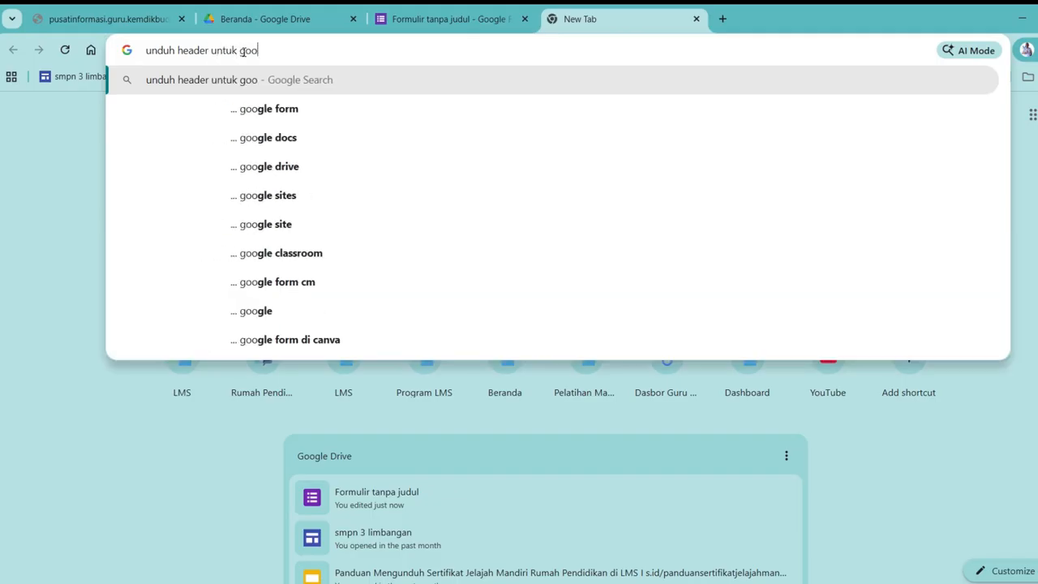
pyautogui.click(280, 107)
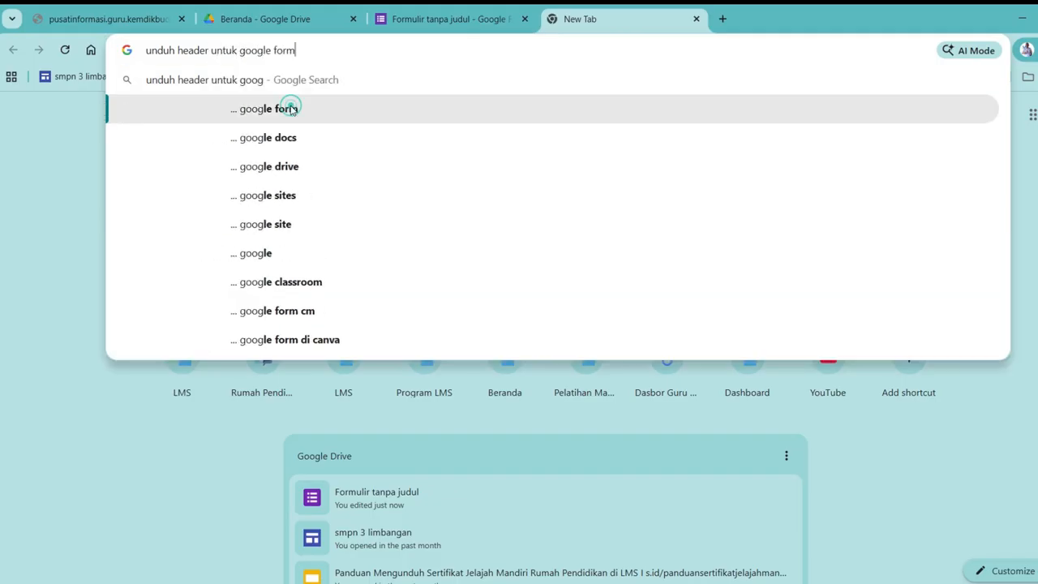
pyautogui.scroll(-2, 278, 247)
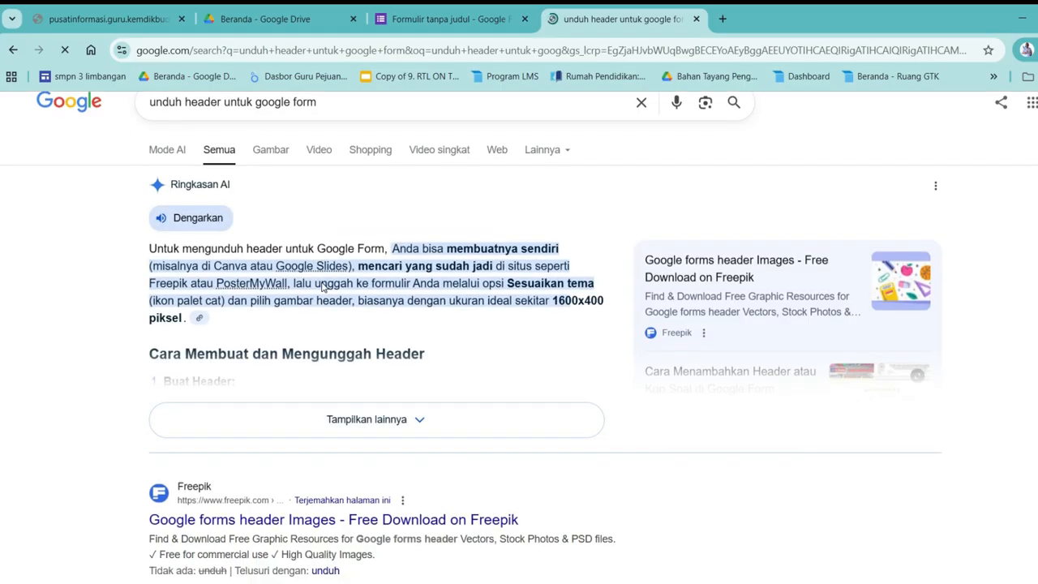
pyautogui.scroll(-3, 322, 287)
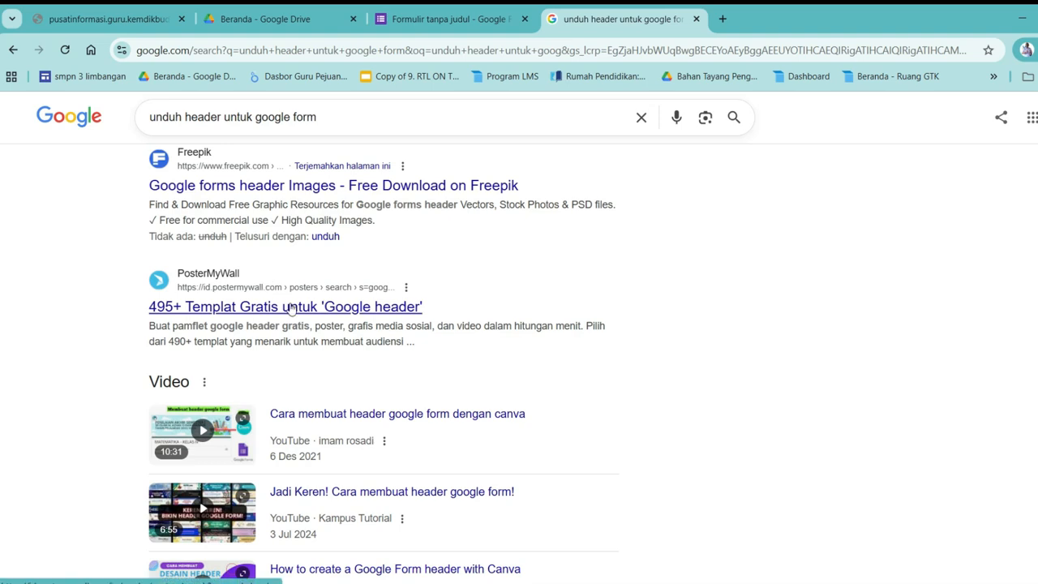
pyautogui.scroll(-4, 289, 308)
pyautogui.scroll(-3, 290, 309)
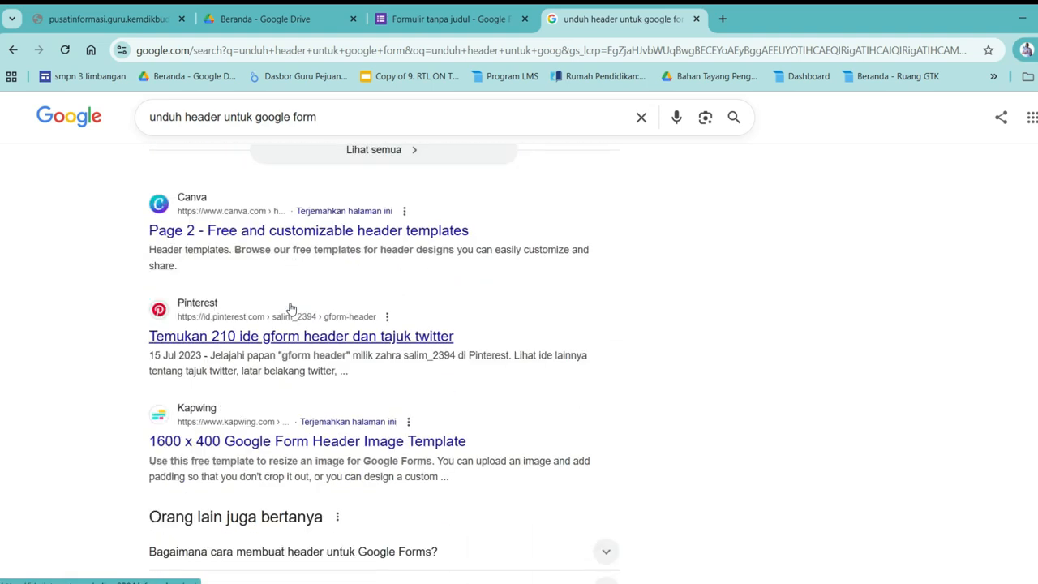
pyautogui.scroll(10, 291, 308)
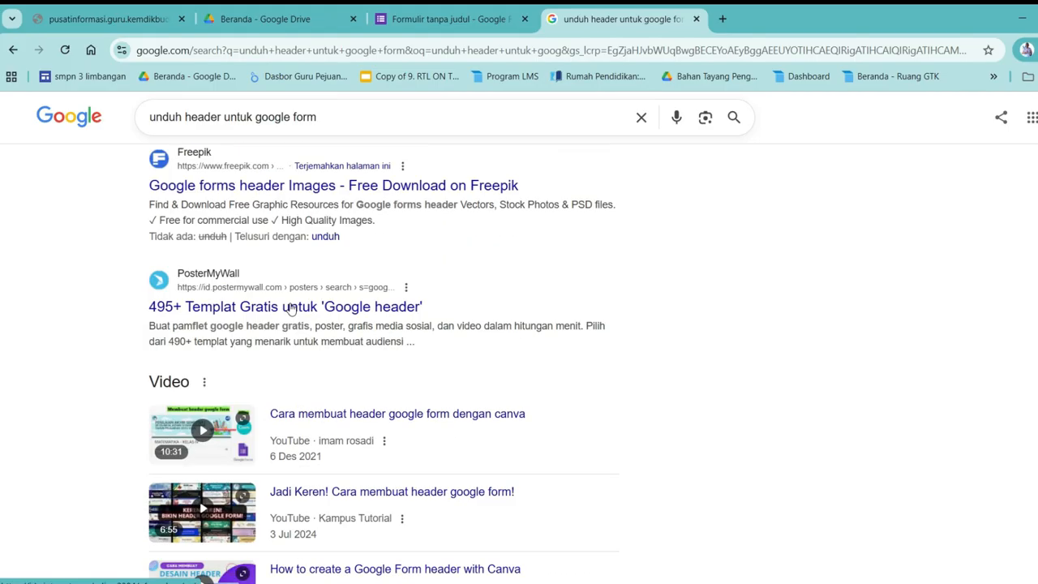
# In Gambar results, preview the CS Design header image and open its source article
pyautogui.click(277, 180)
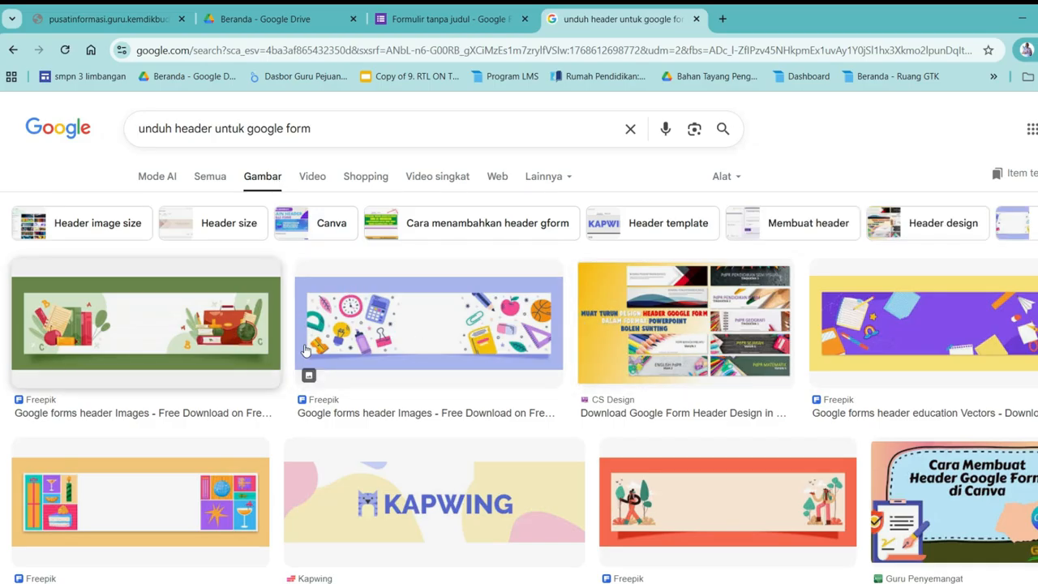
pyautogui.scroll(-1, 573, 369)
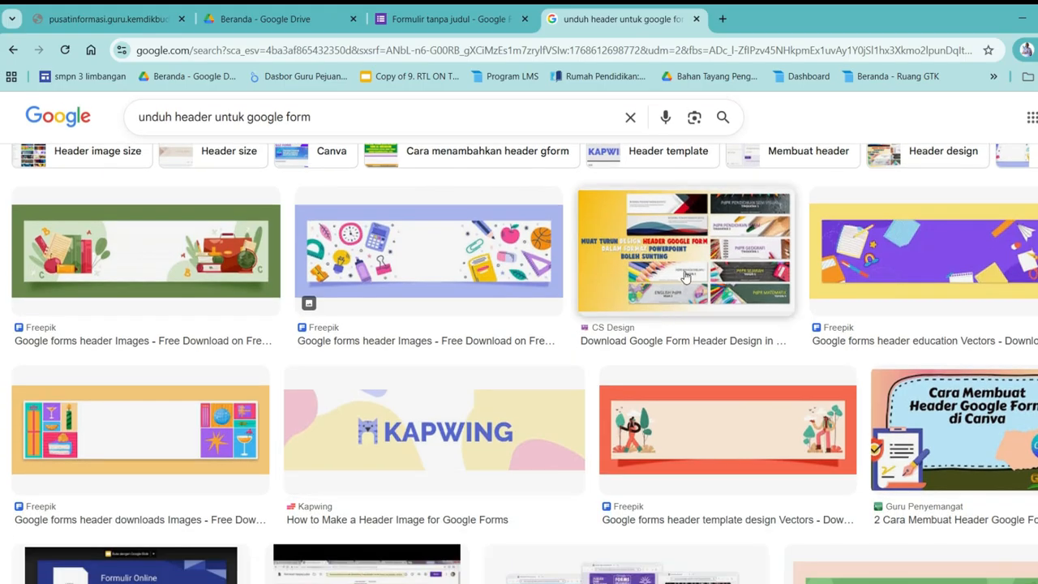
pyautogui.scroll(1, 681, 288)
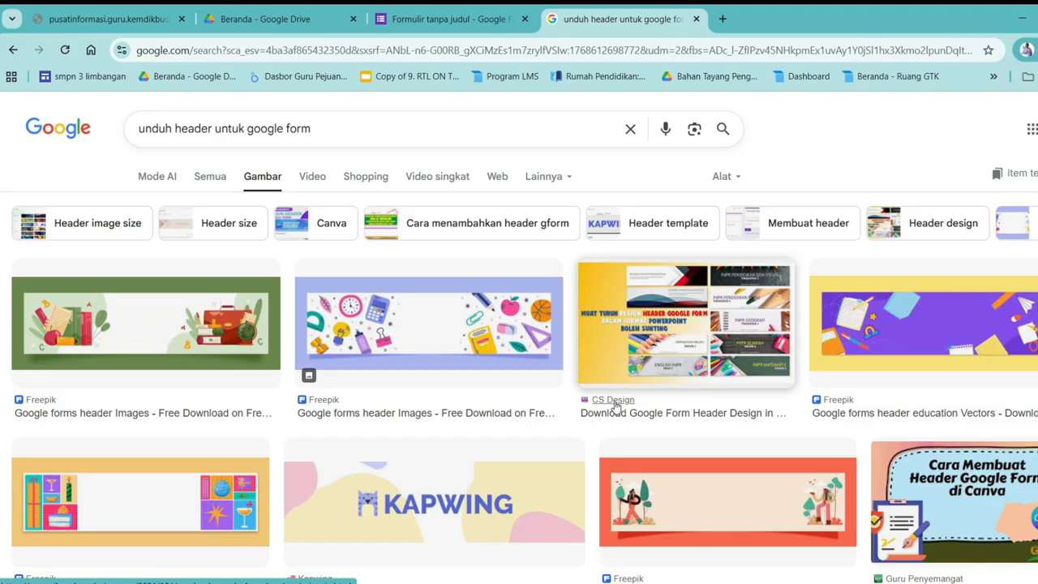
pyautogui.click(657, 362)
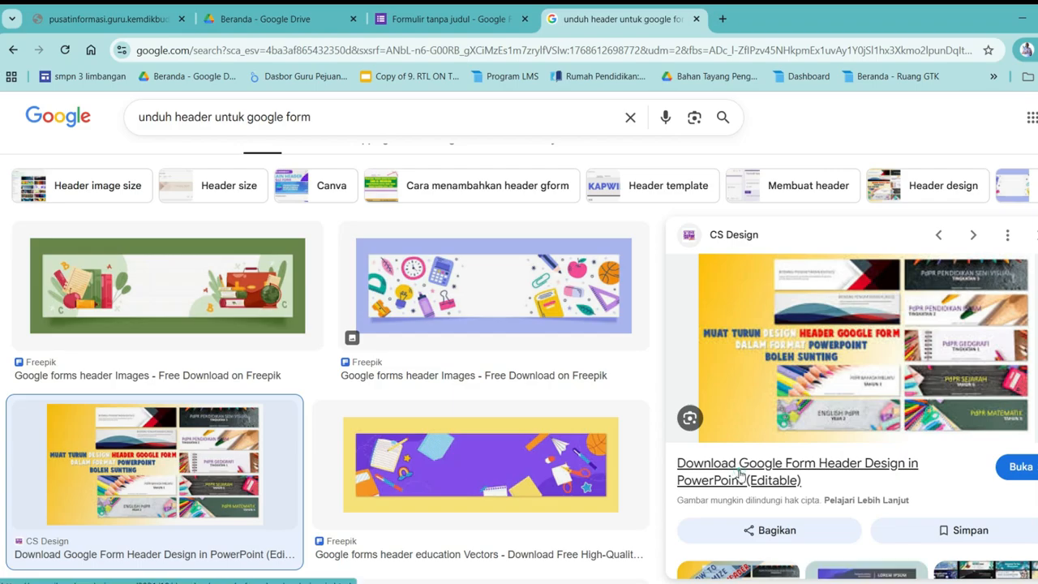
pyautogui.click(740, 474)
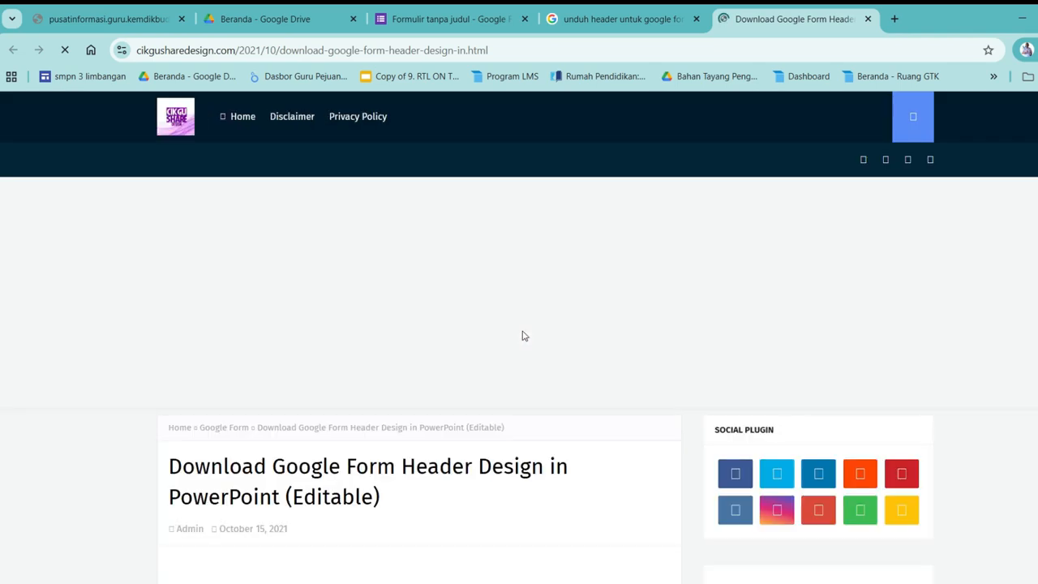
# Scroll through the cikgusharedesign.com Google Form header design article
pyautogui.scroll(-4, 523, 336)
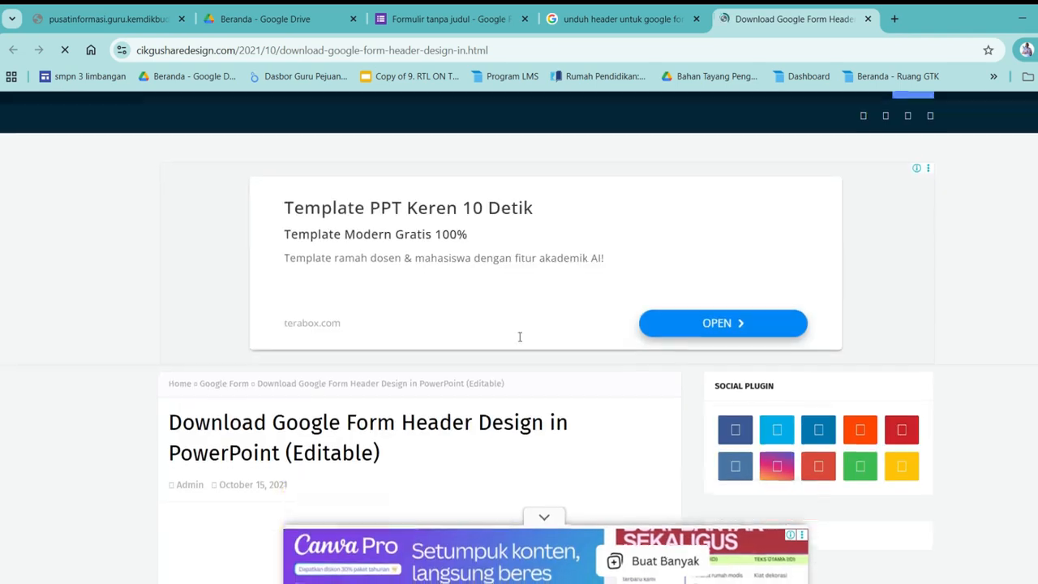
pyautogui.scroll(-9, 522, 342)
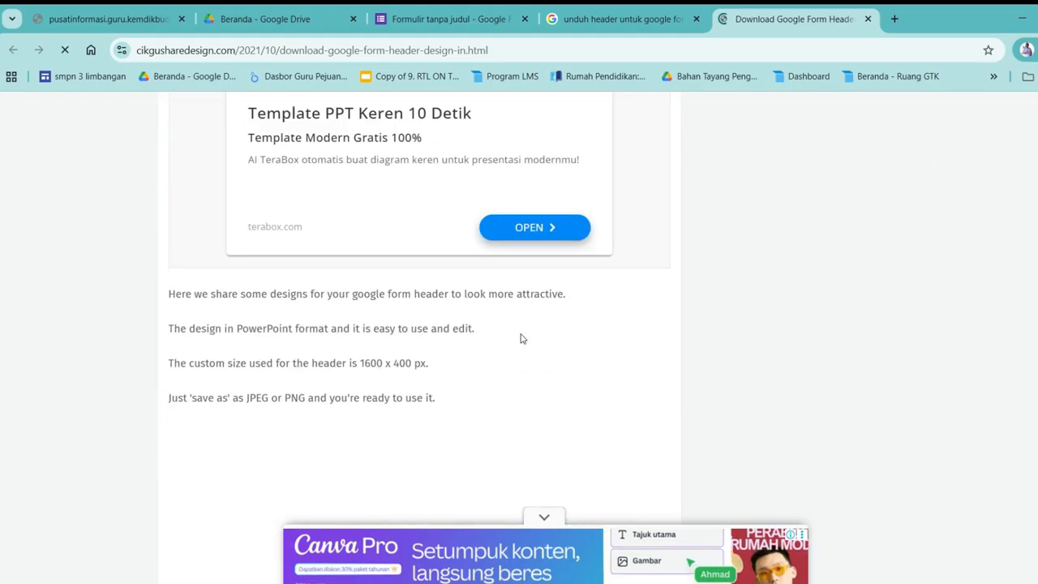
pyautogui.scroll(6, 522, 340)
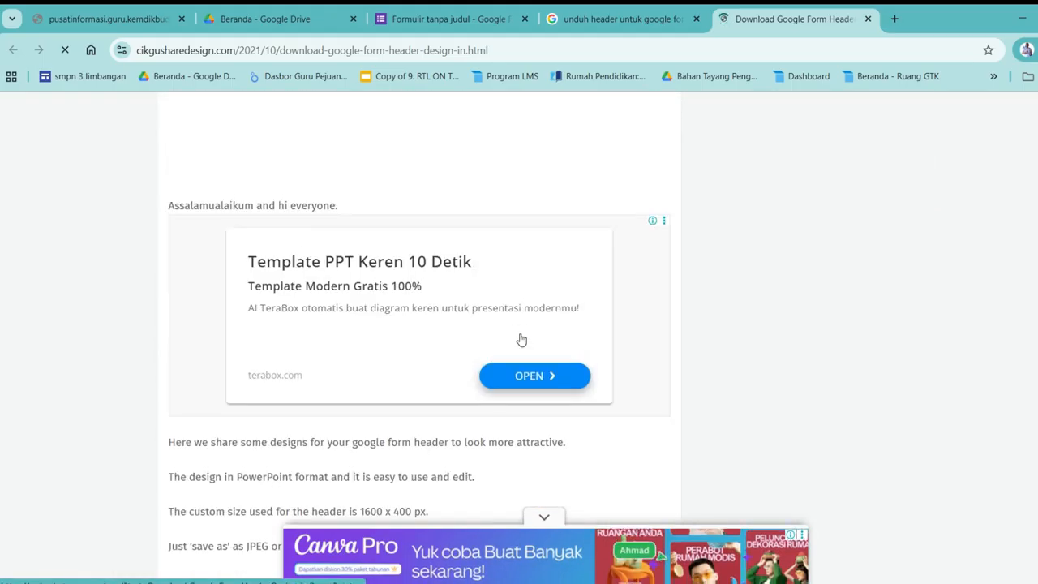
pyautogui.scroll(2, 522, 339)
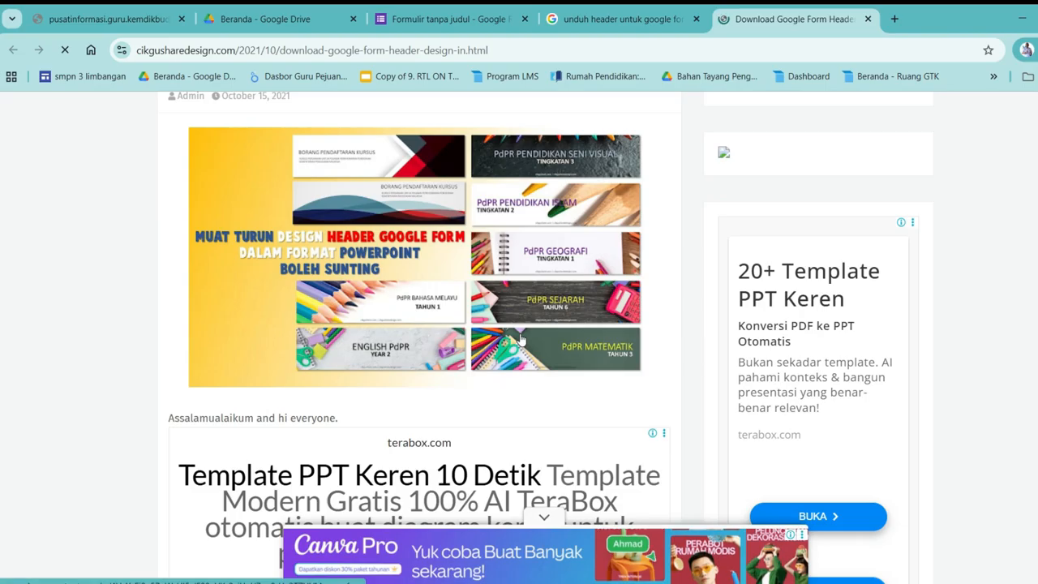
pyautogui.scroll(2, 523, 335)
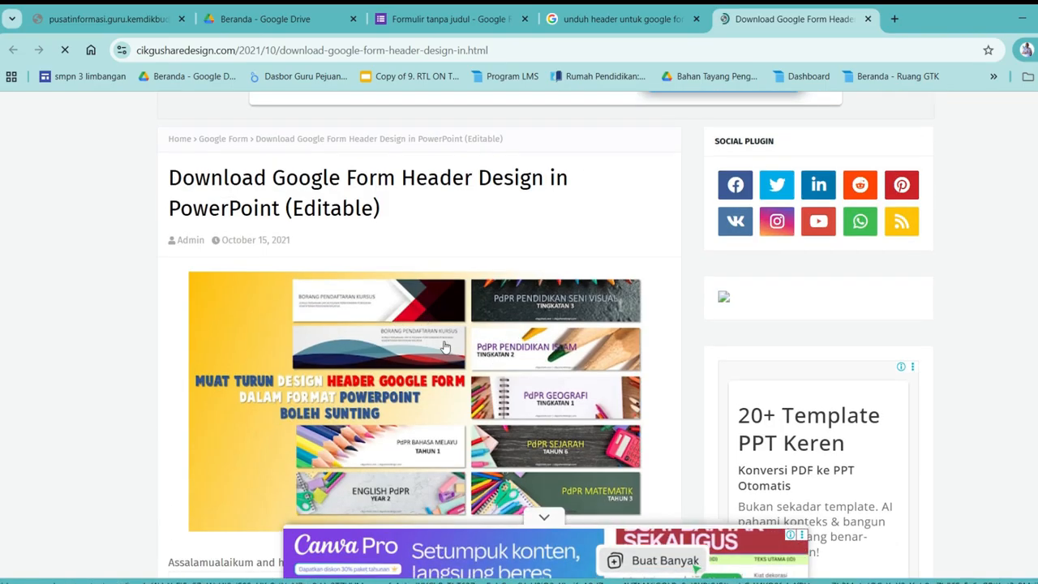
pyautogui.scroll(1, 445, 347)
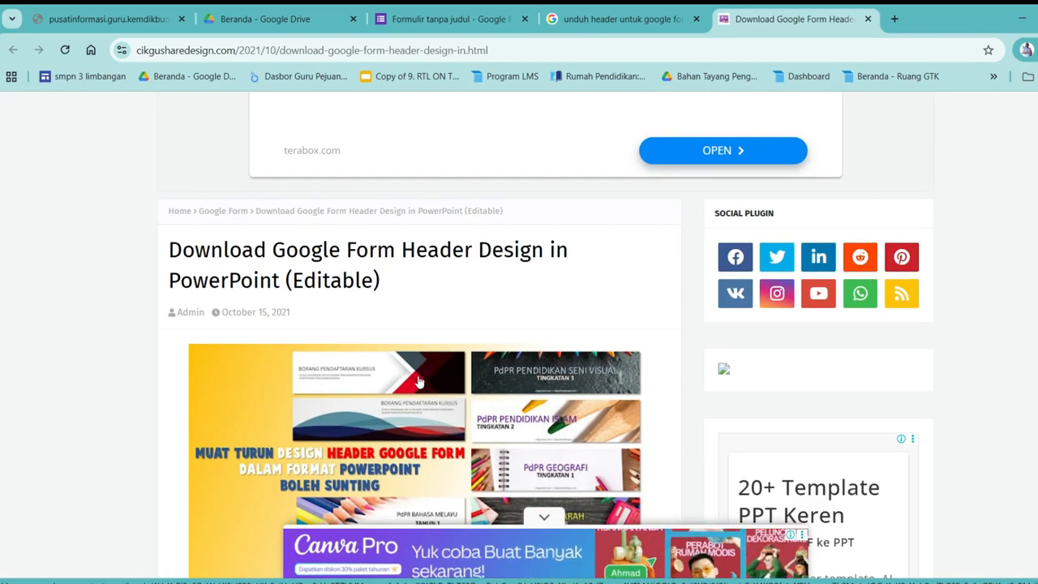
pyautogui.scroll(1, 399, 357)
pyautogui.scroll(1, 401, 357)
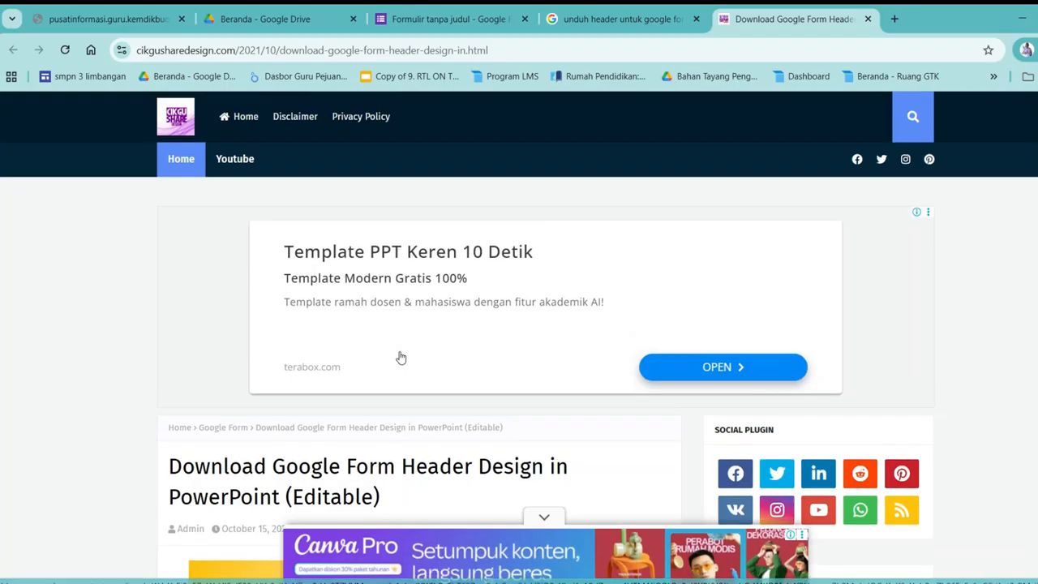
pyautogui.scroll(-7, 400, 357)
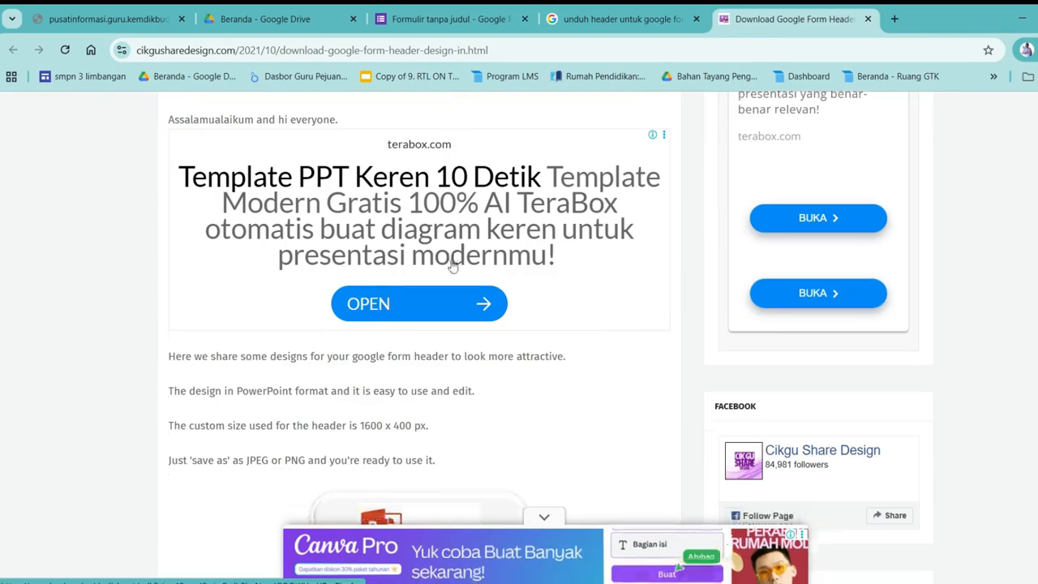
pyautogui.scroll(-3, 452, 266)
pyautogui.scroll(-2, 452, 266)
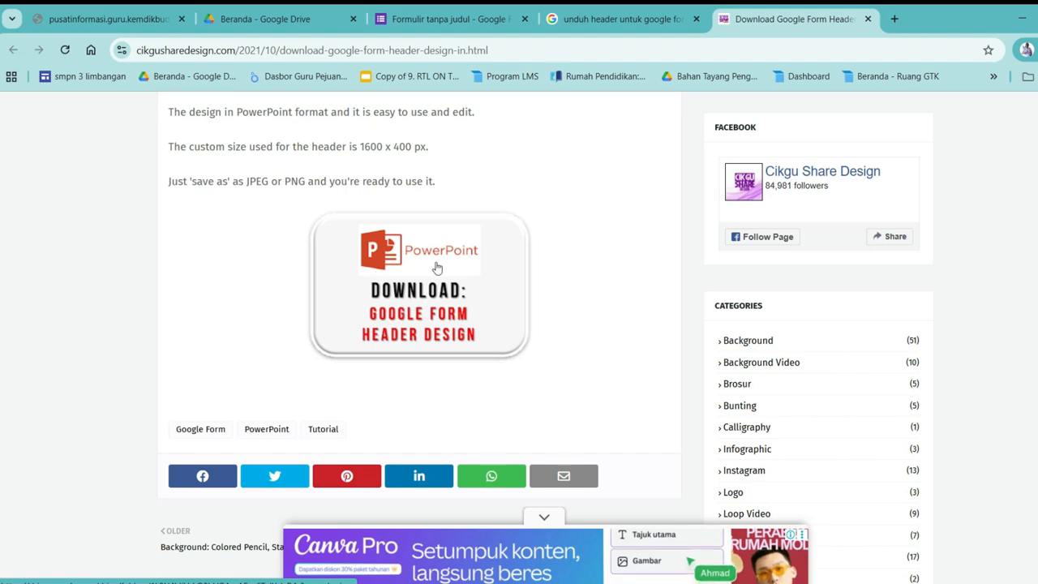
# Open the Drive folder holding the CORPORATE and STATIONERY header PowerPoints, then launch File Explorer
pyautogui.click(401, 299)
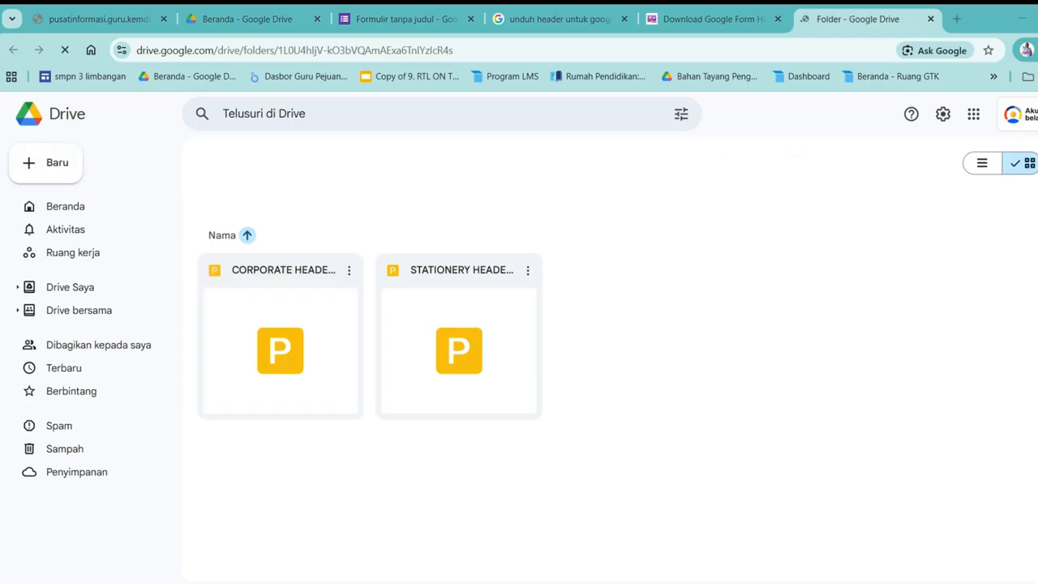
pyautogui.press('super+e')
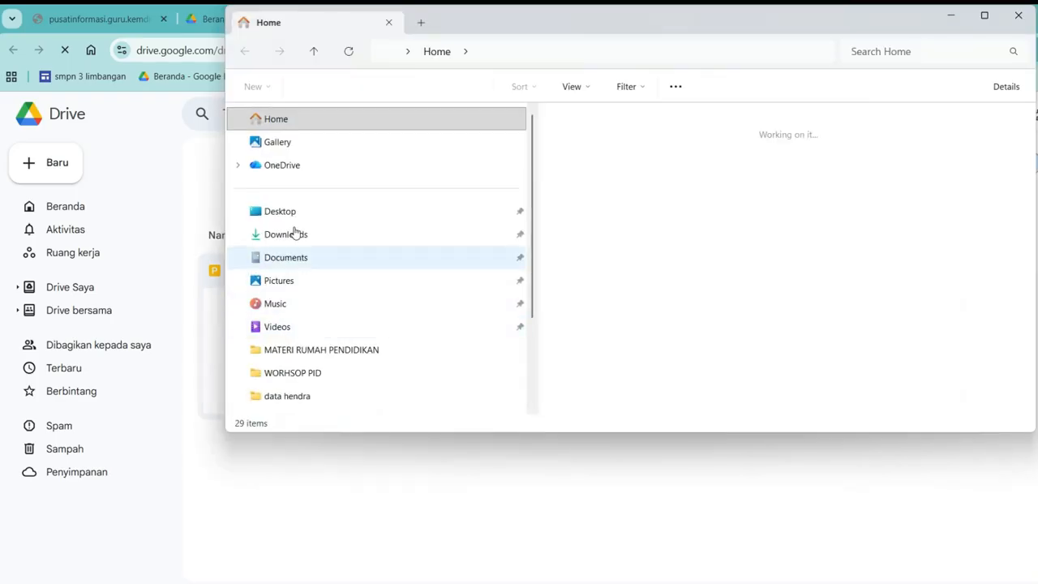
# Open the CORPORATE HEADER GOOGLE FORM DESIGN presentation from Downloads > GOOGLE FORM HEADER DESIGN
pyautogui.click(300, 237)
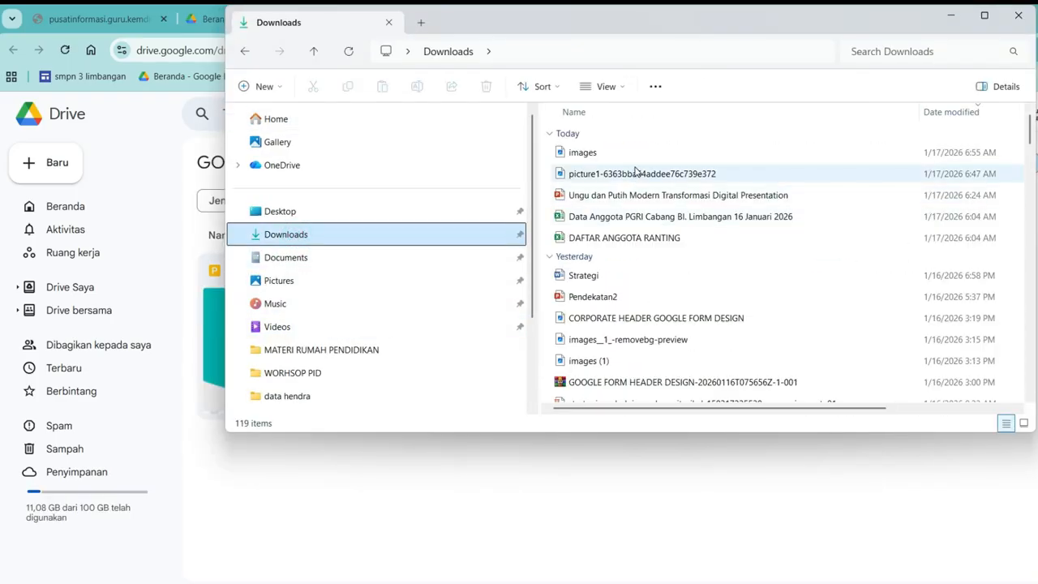
pyautogui.scroll(-1, 602, 377)
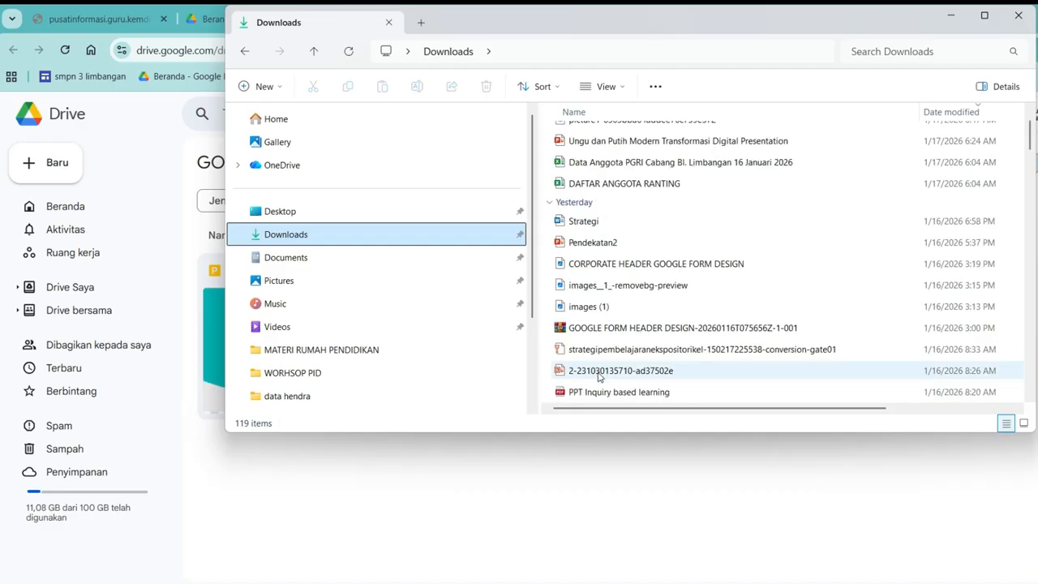
pyautogui.scroll(-5, 601, 349)
pyautogui.scroll(1, 667, 302)
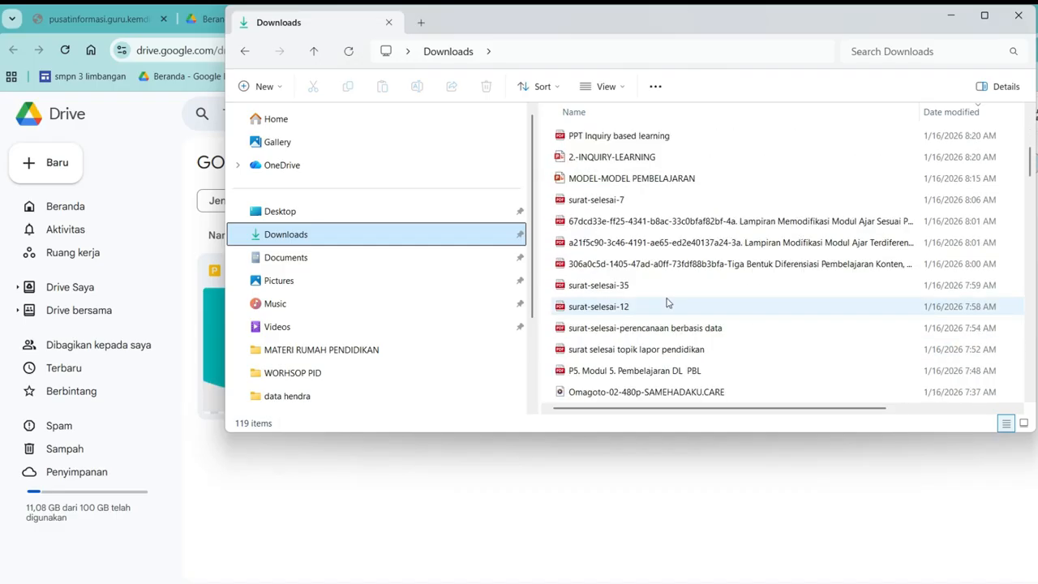
pyautogui.scroll(-1, 668, 303)
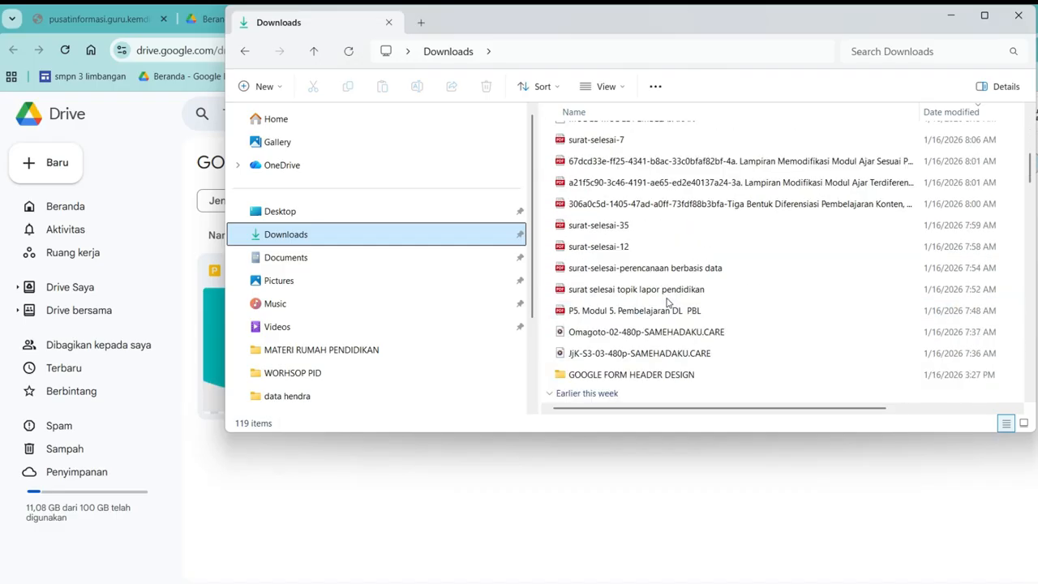
pyautogui.doubleClick(629, 376)
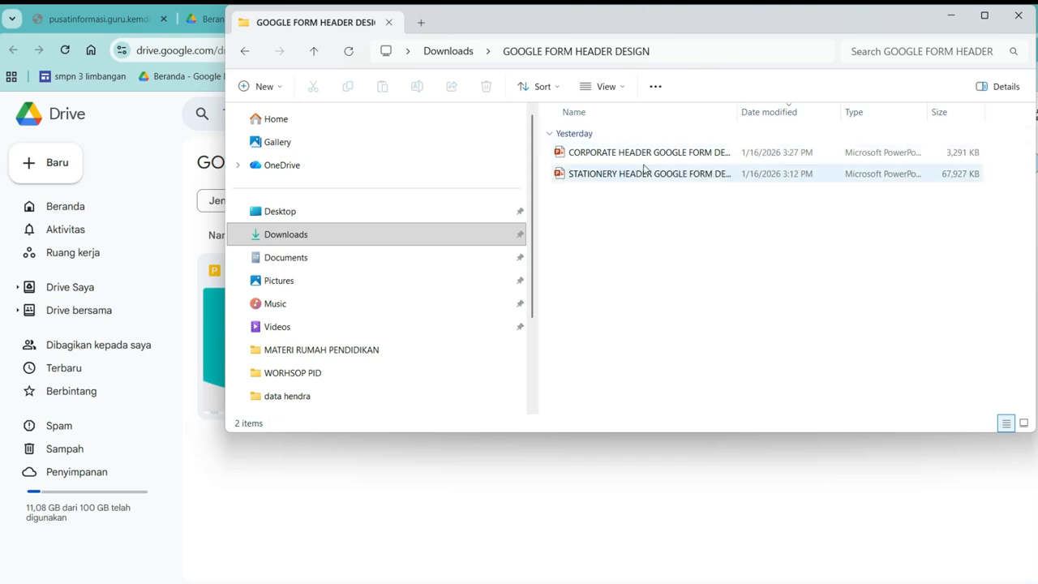
pyautogui.moveTo(738, 112); pyautogui.dragTo(779, 106)
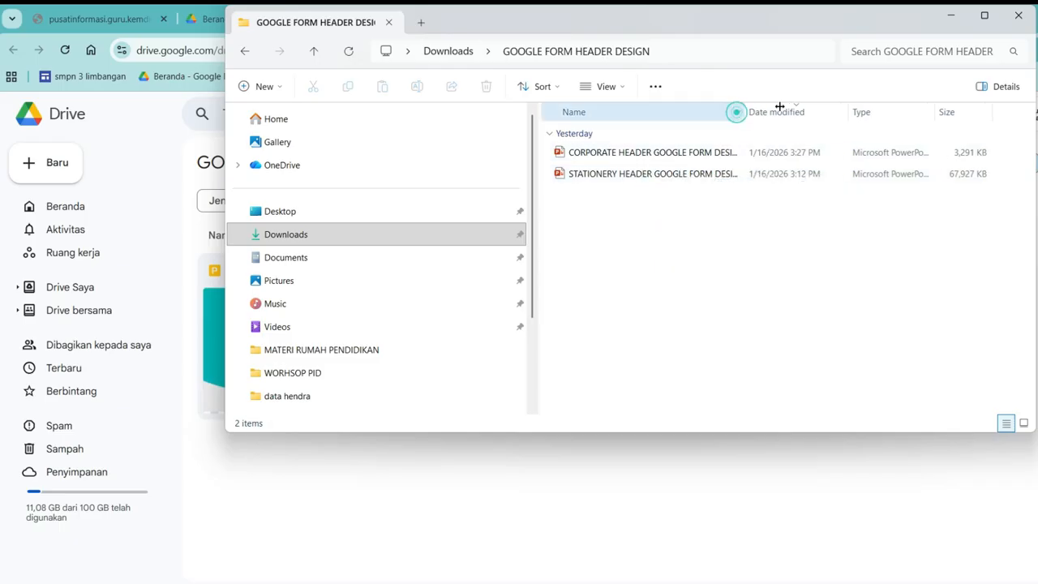
pyautogui.doubleClick(660, 154)
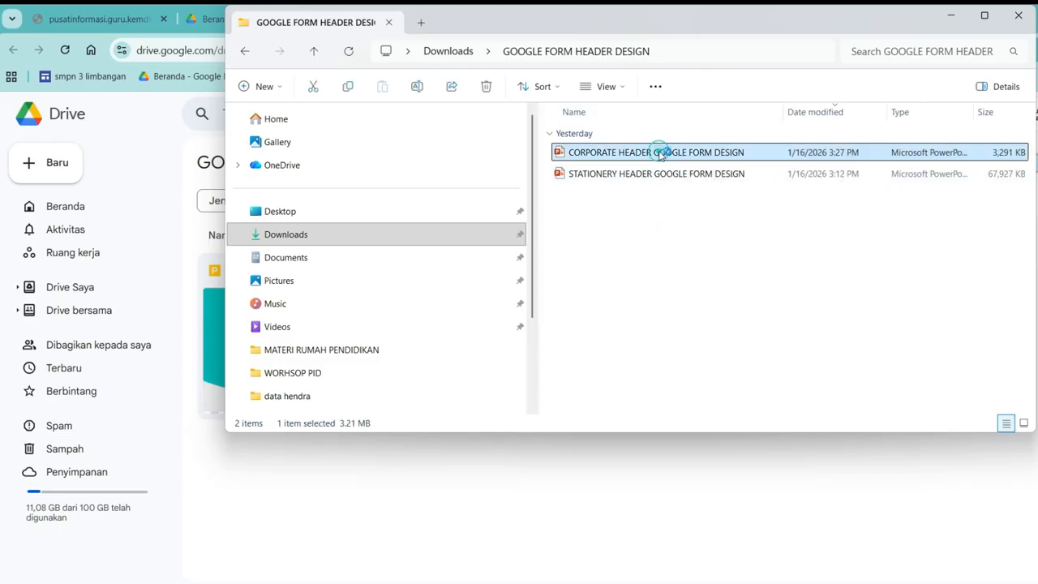
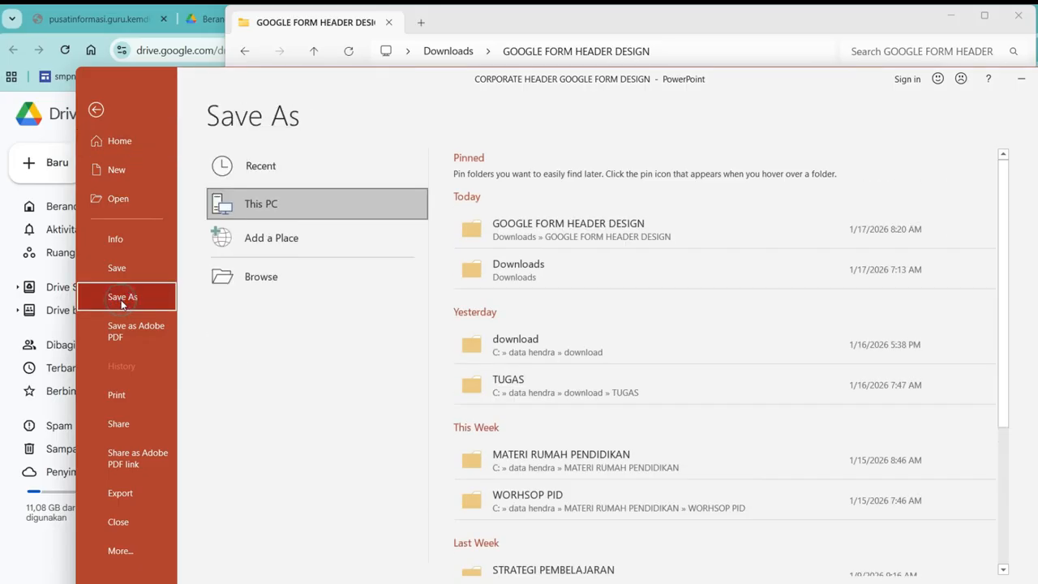
# Save a copy of the slide in Documents as a JPEG named 'header pgri'
pyautogui.click(359, 287)
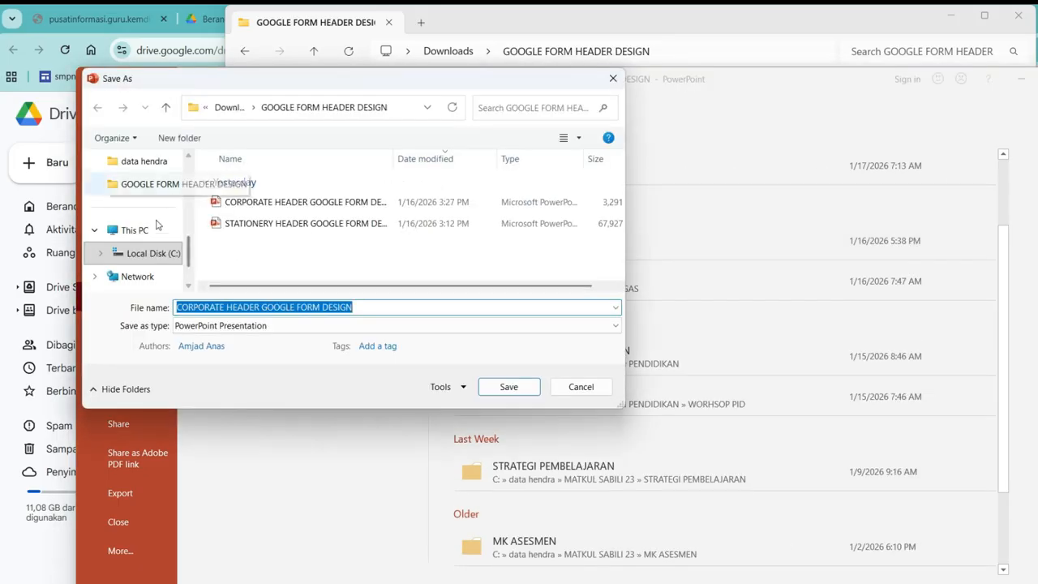
pyautogui.scroll(5, 162, 239)
pyautogui.click(162, 233)
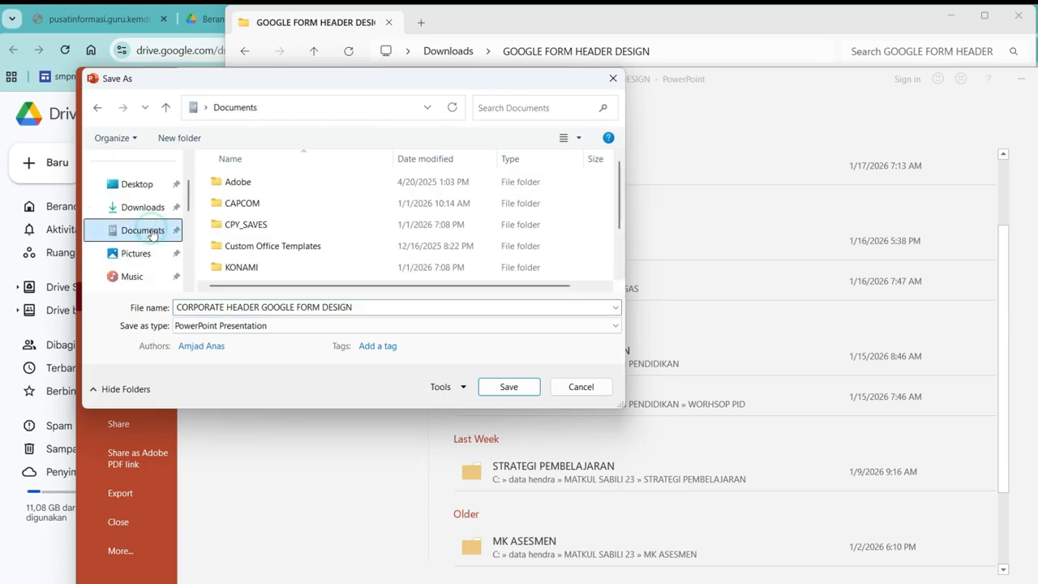
pyautogui.click(365, 308)
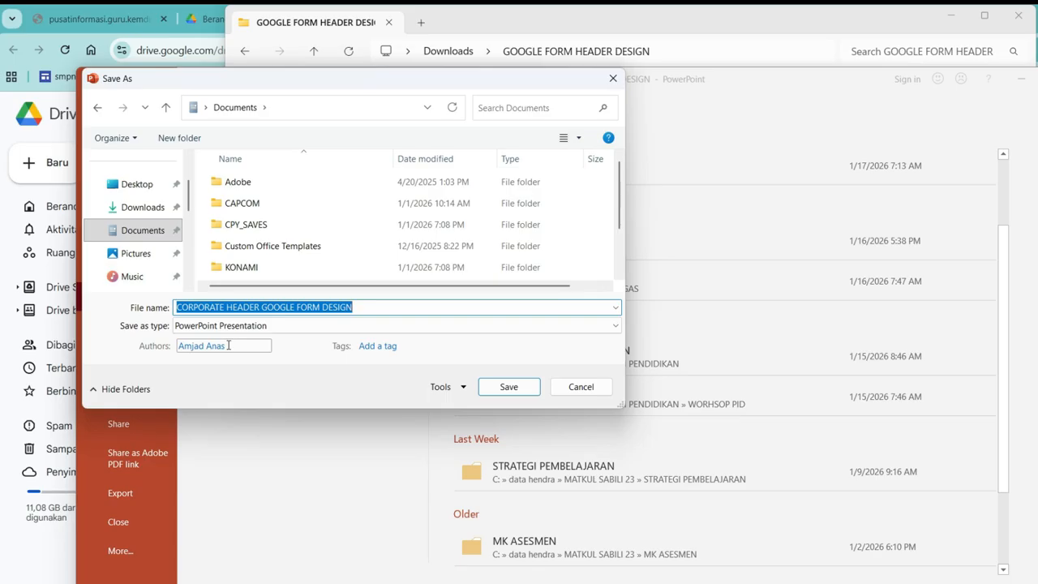
pyautogui.write('header pgri')
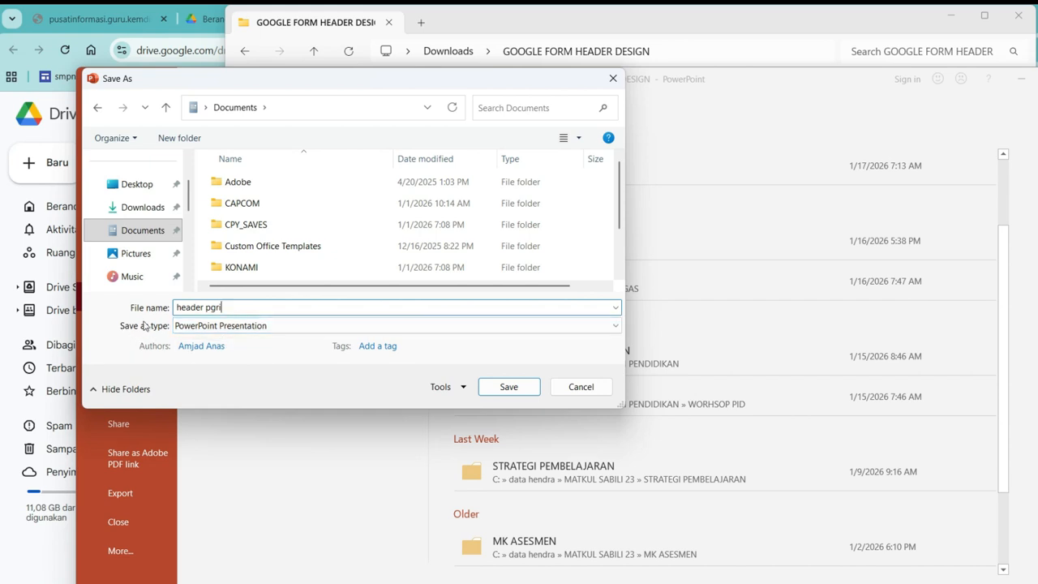
pyautogui.click(199, 326)
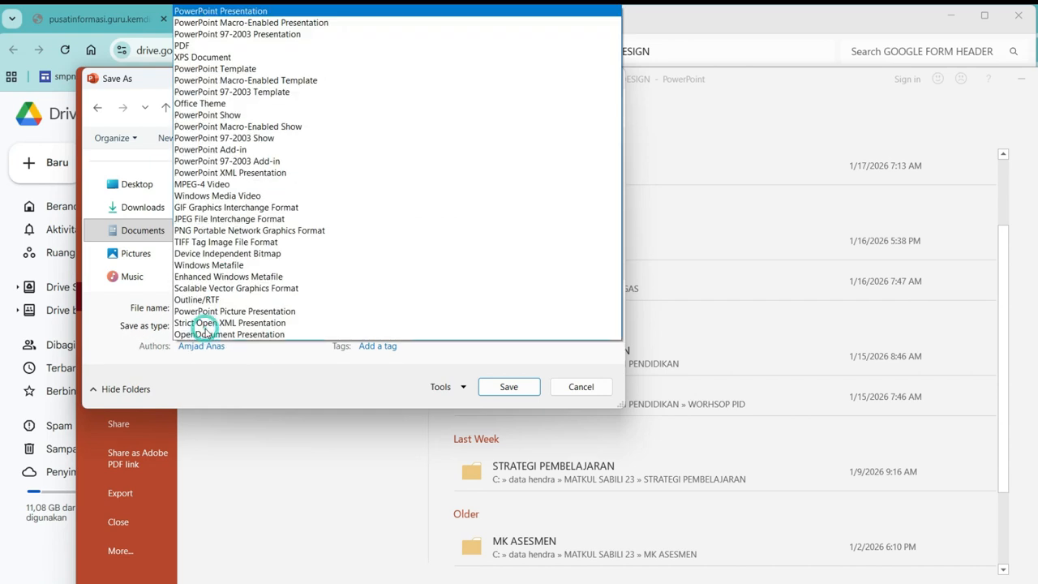
pyautogui.click(214, 221)
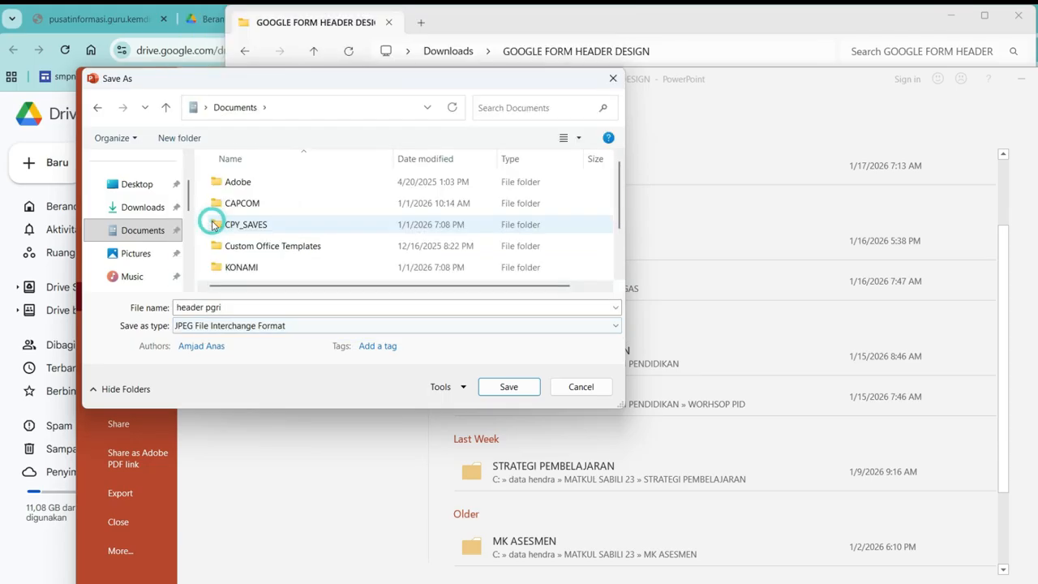
# Export only the current slide, then close PowerPoint and save the presentation's changes
pyautogui.click(509, 387)
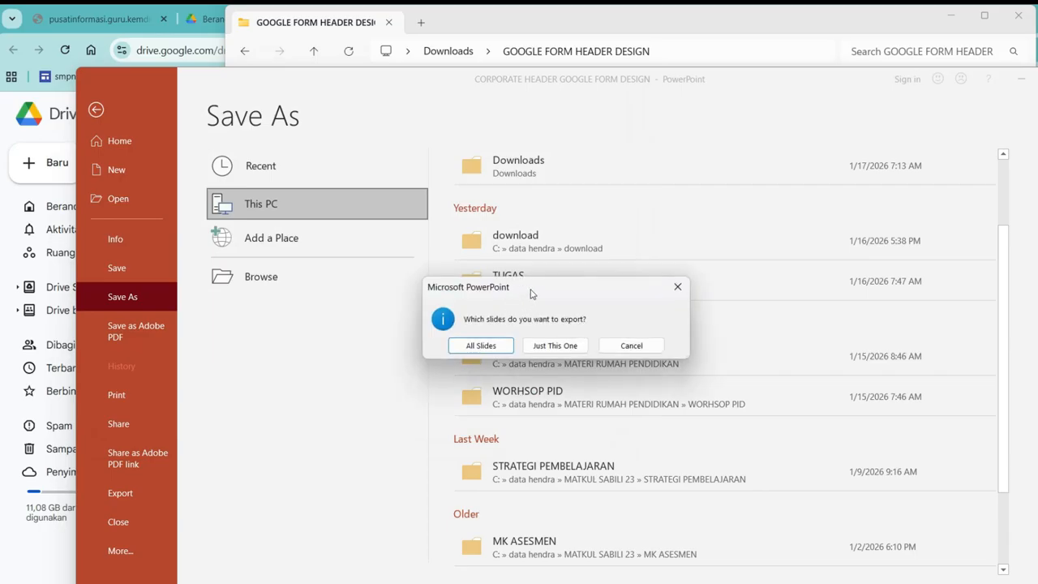
pyautogui.moveTo(528, 287); pyautogui.dragTo(532, 222)
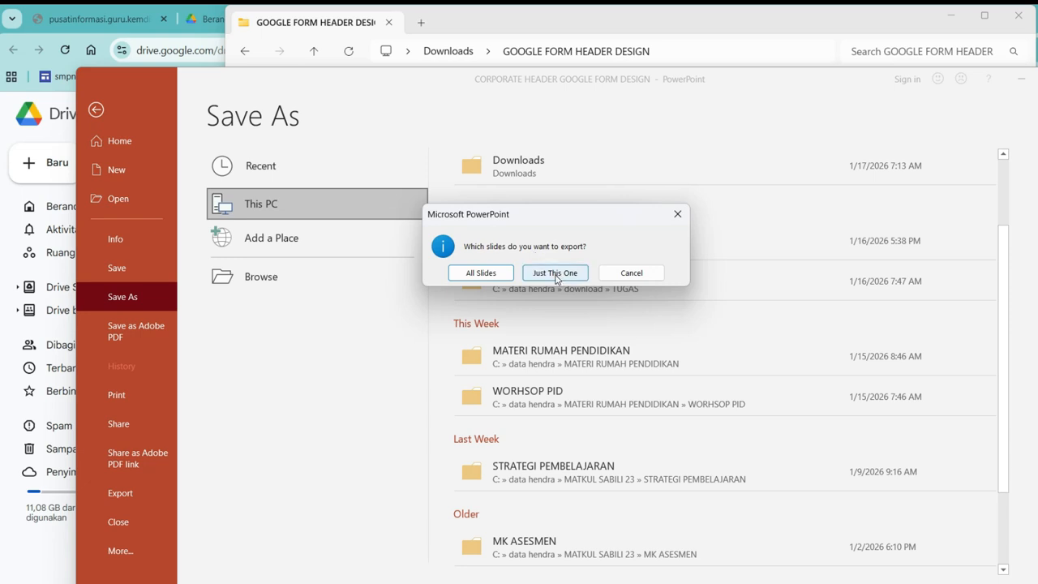
pyautogui.click(556, 273)
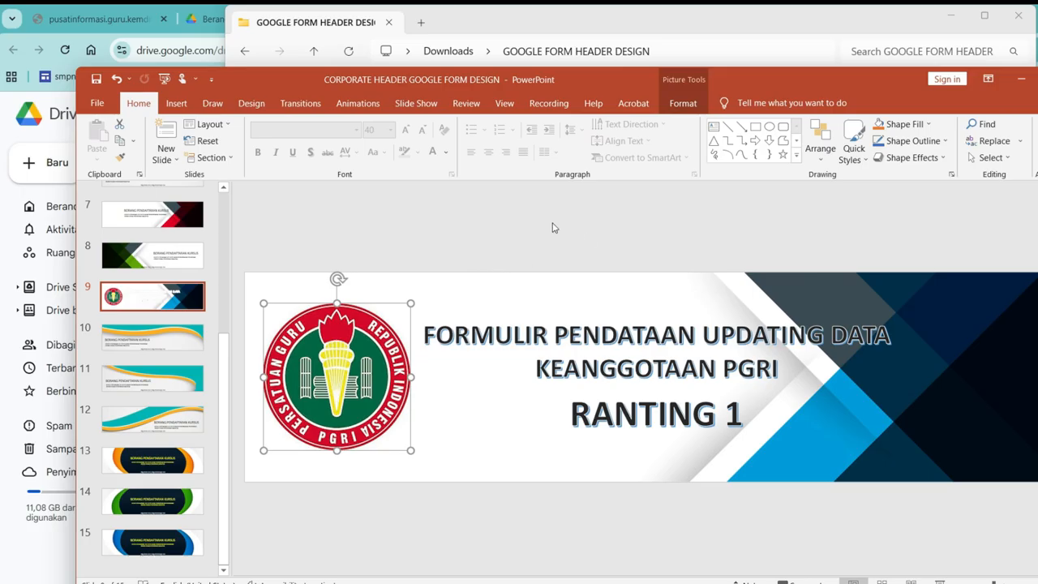
pyautogui.click(1037, 79)
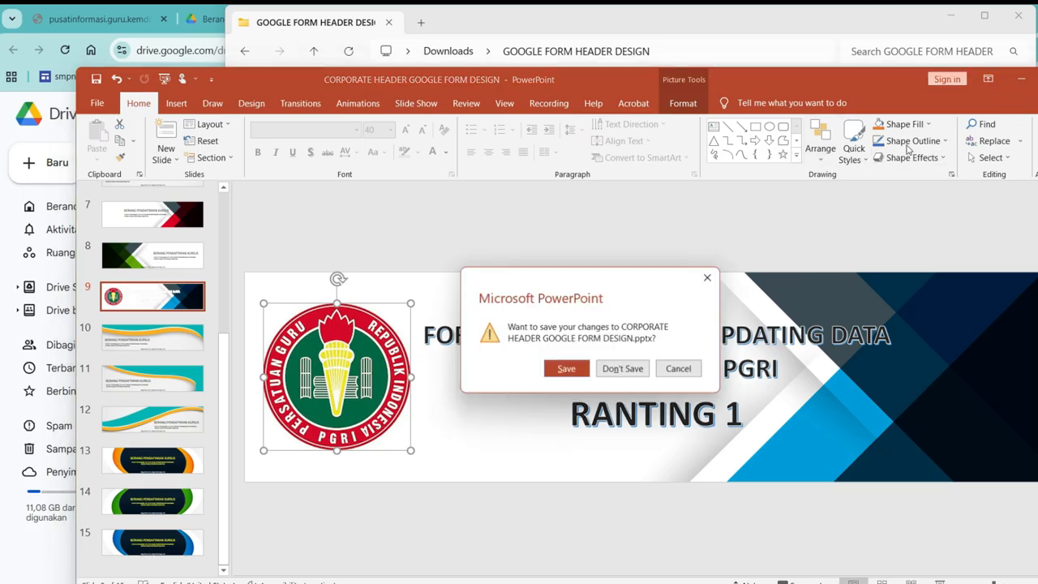
pyautogui.click(566, 369)
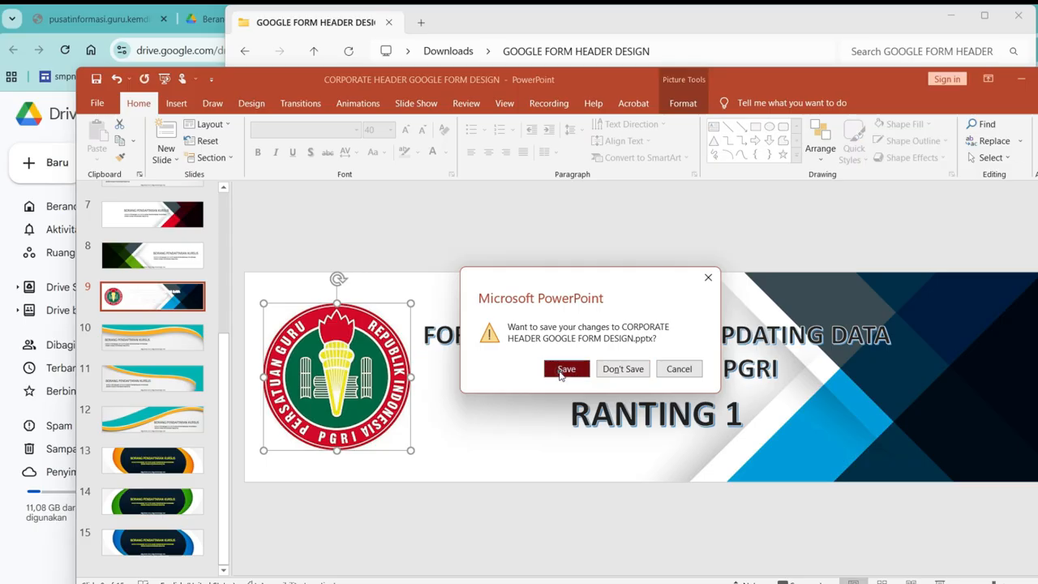
# Return to the Formulir tanpa judul form and reopen the header image chooser
pyautogui.click(953, 21)
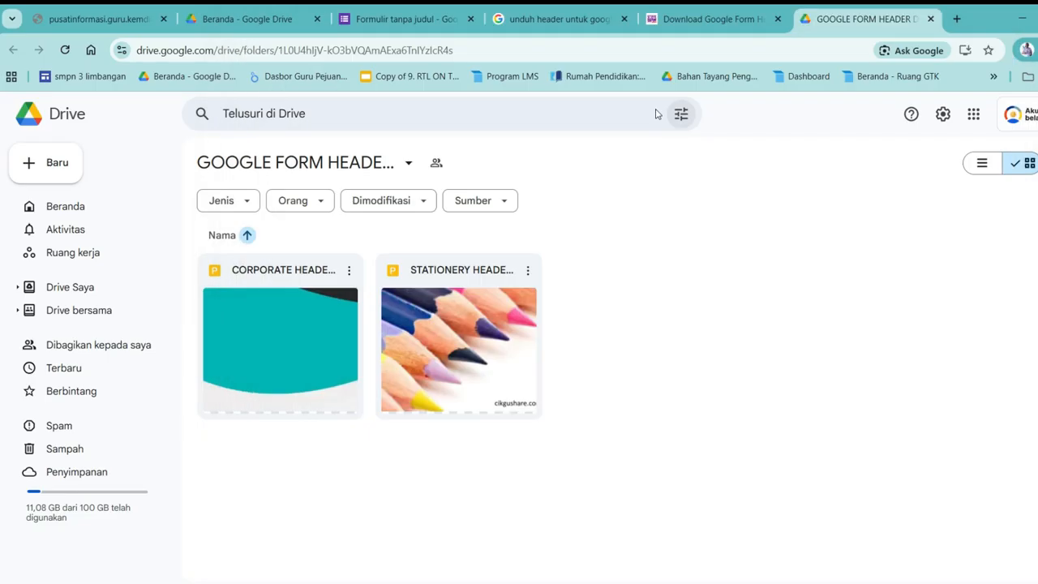
pyautogui.click(420, 24)
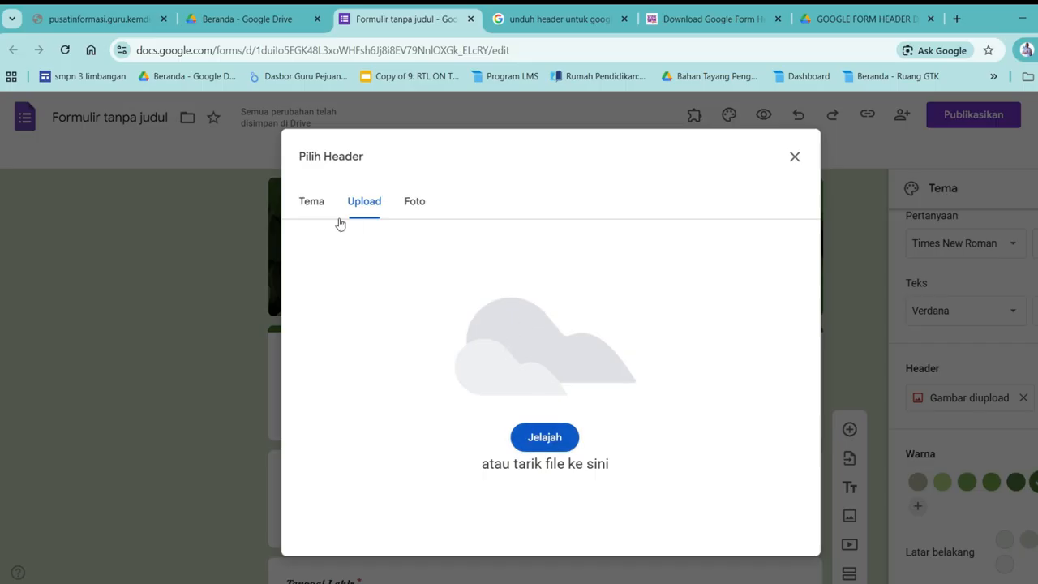
pyautogui.click(797, 156)
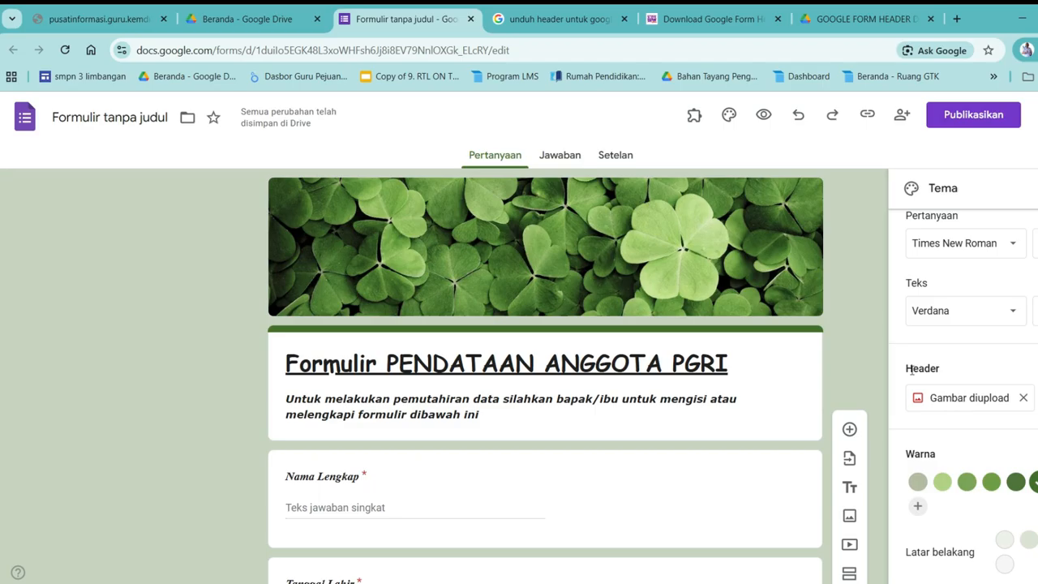
pyautogui.click(943, 398)
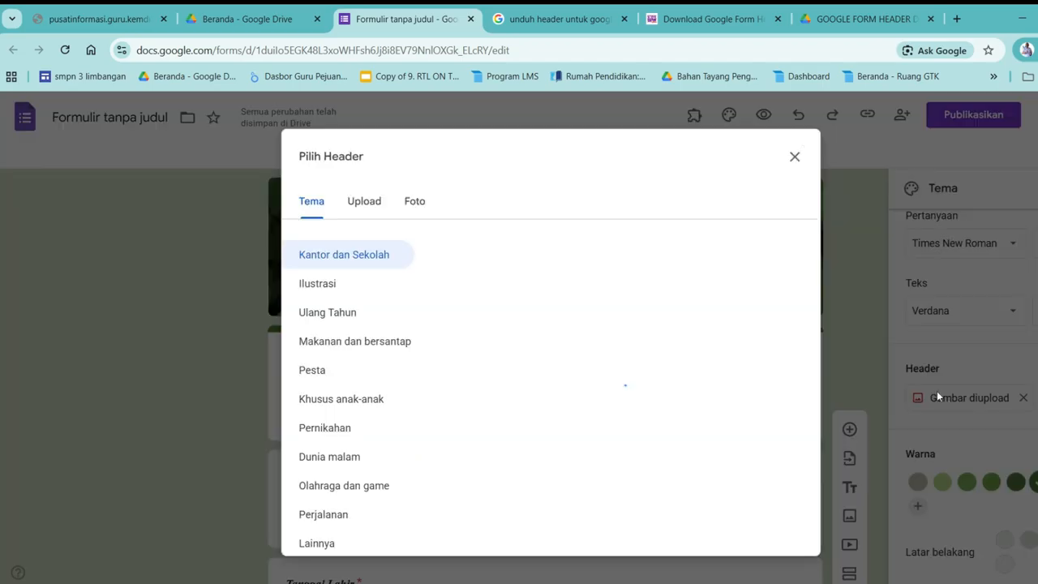
# Upload the 'header pgri' image from Documents and apply it as the form header
pyautogui.click(365, 210)
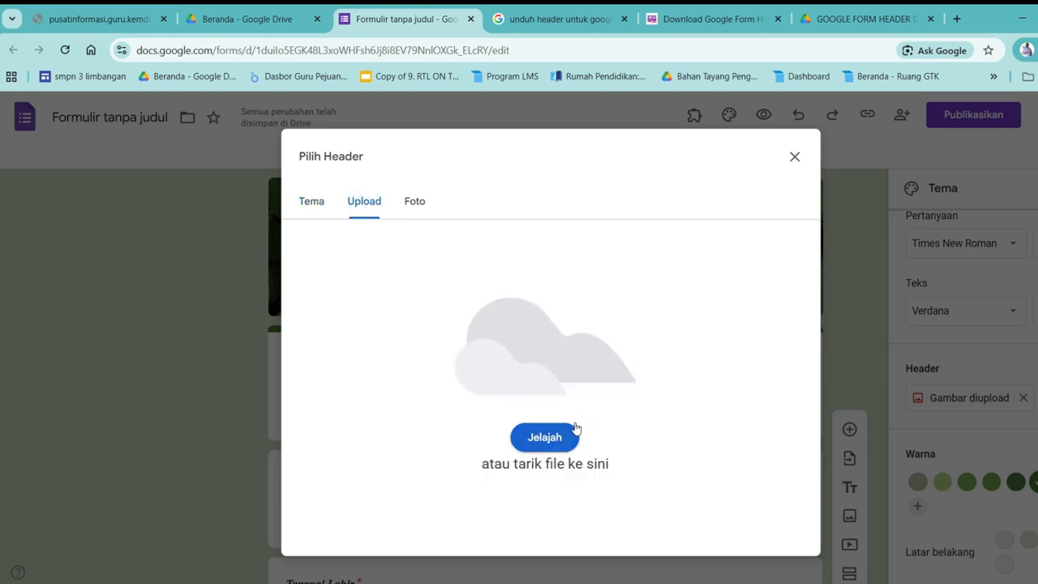
pyautogui.click(556, 439)
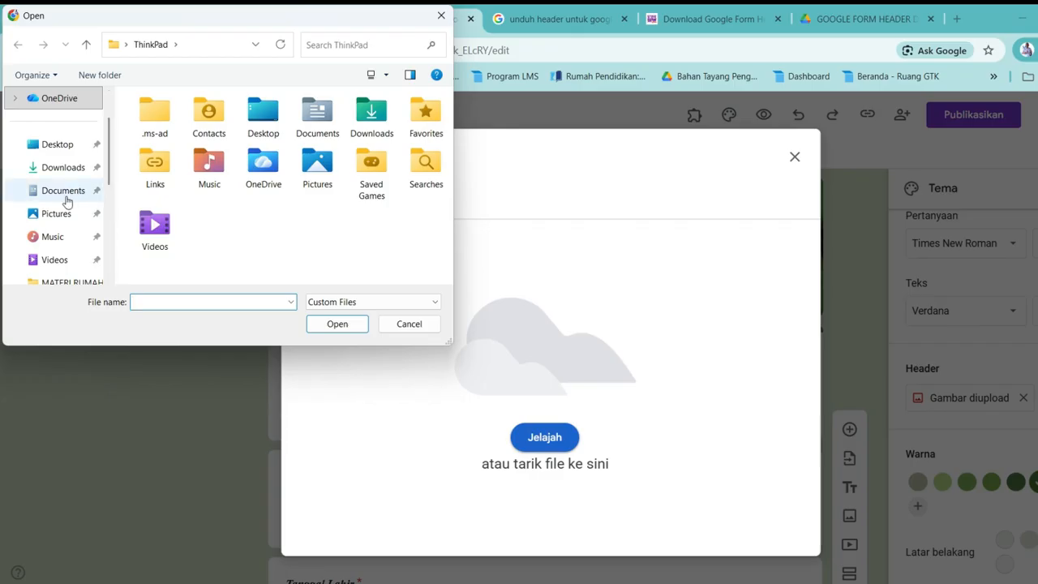
pyautogui.click(52, 196)
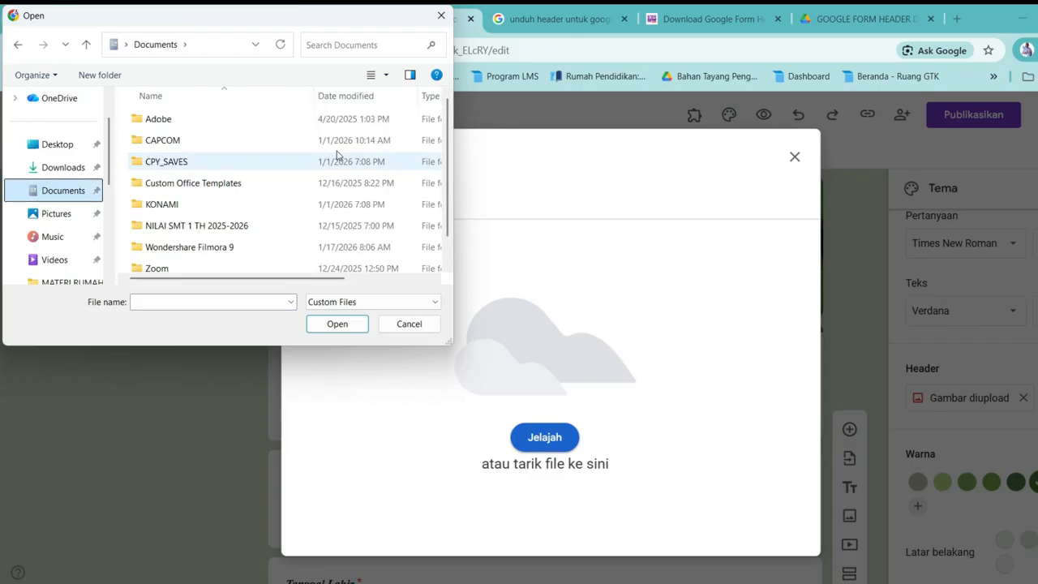
pyautogui.scroll(-1, 446, 114)
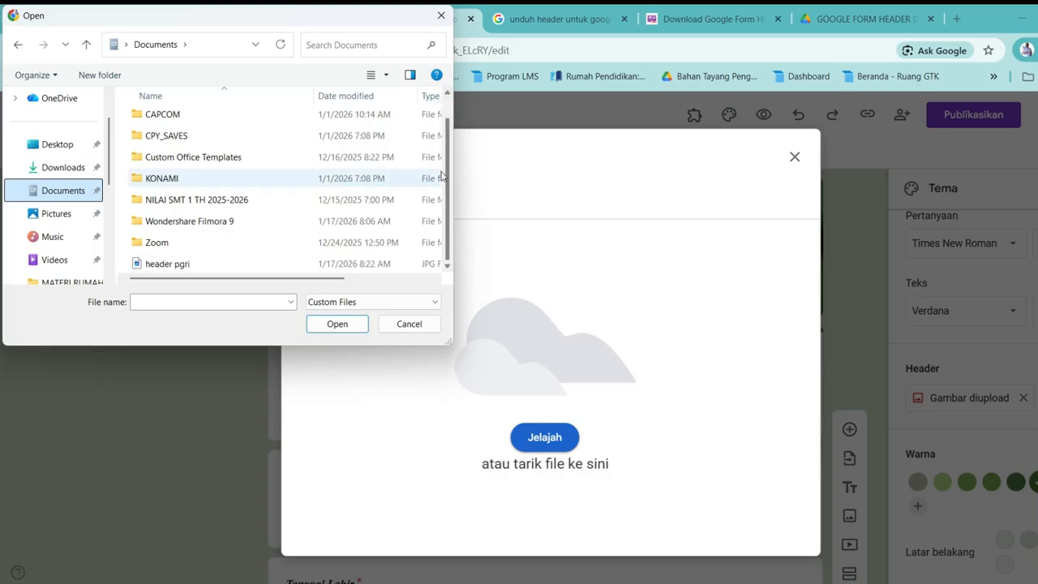
pyautogui.click(153, 270)
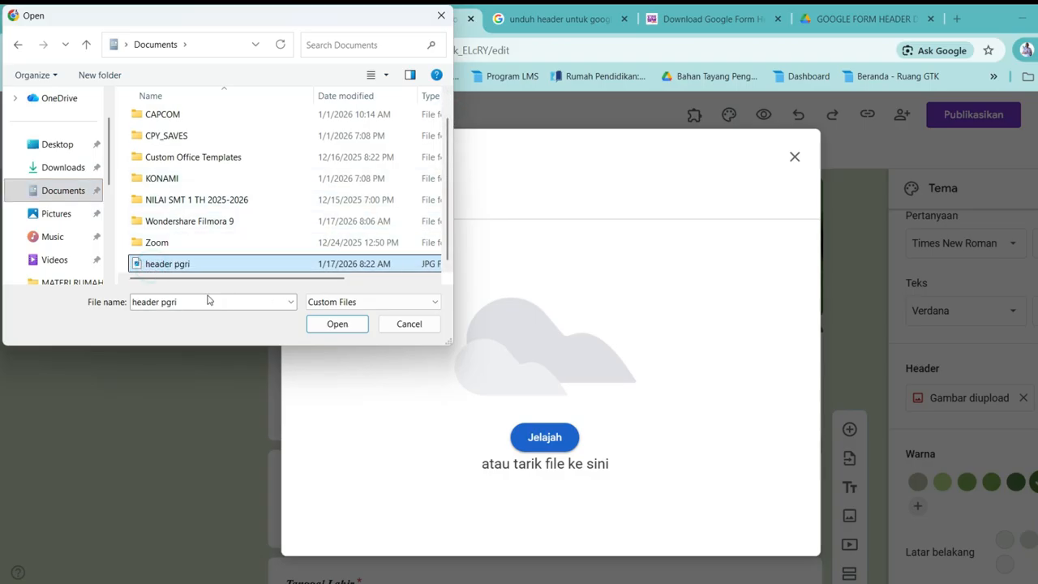
pyautogui.click(338, 325)
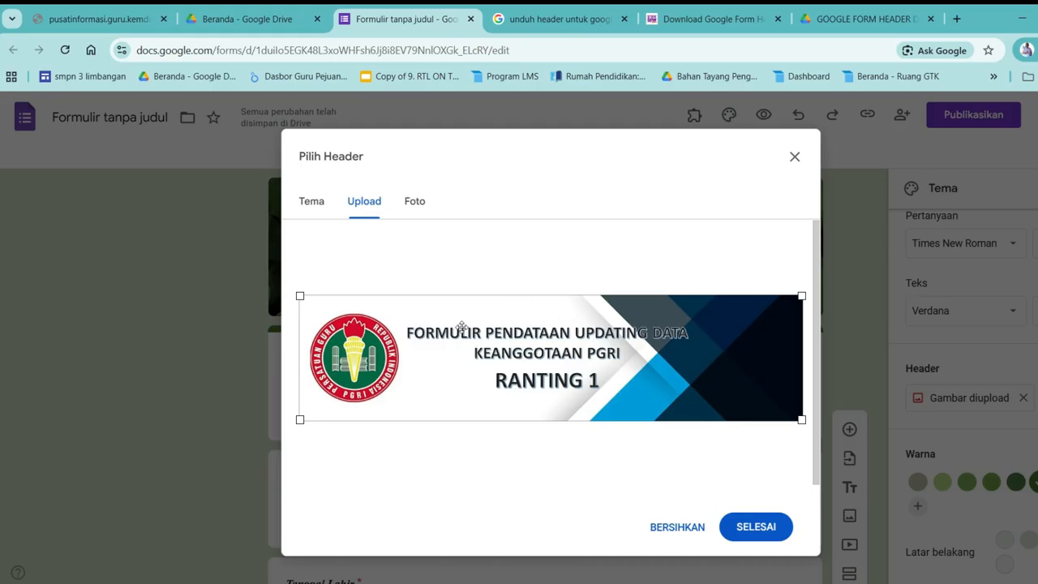
pyautogui.click(756, 529)
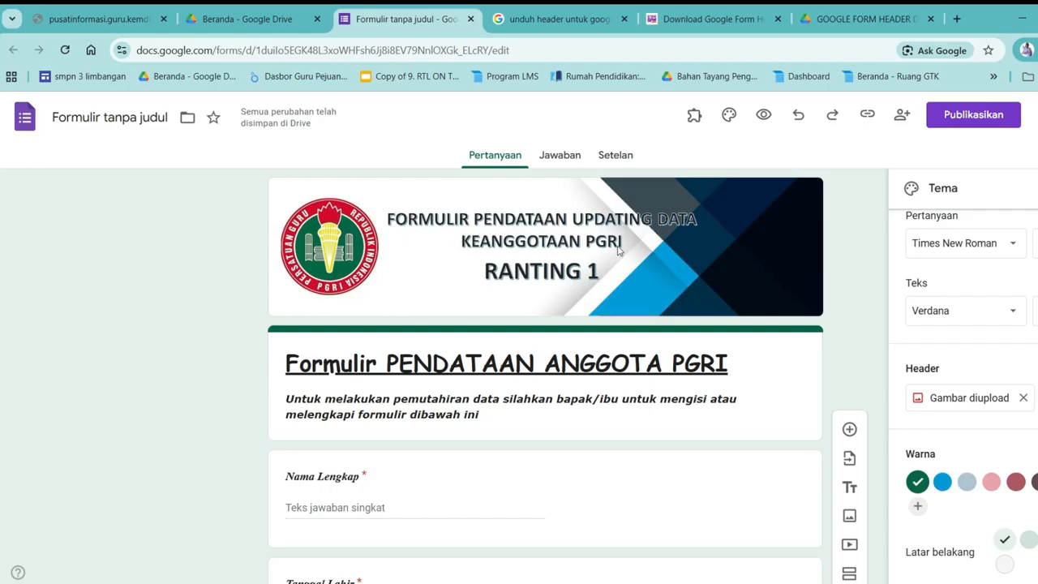
pyautogui.scroll(-3, 610, 256)
pyautogui.scroll(3, 610, 257)
pyautogui.scroll(-3, 598, 278)
pyautogui.scroll(-2, 595, 279)
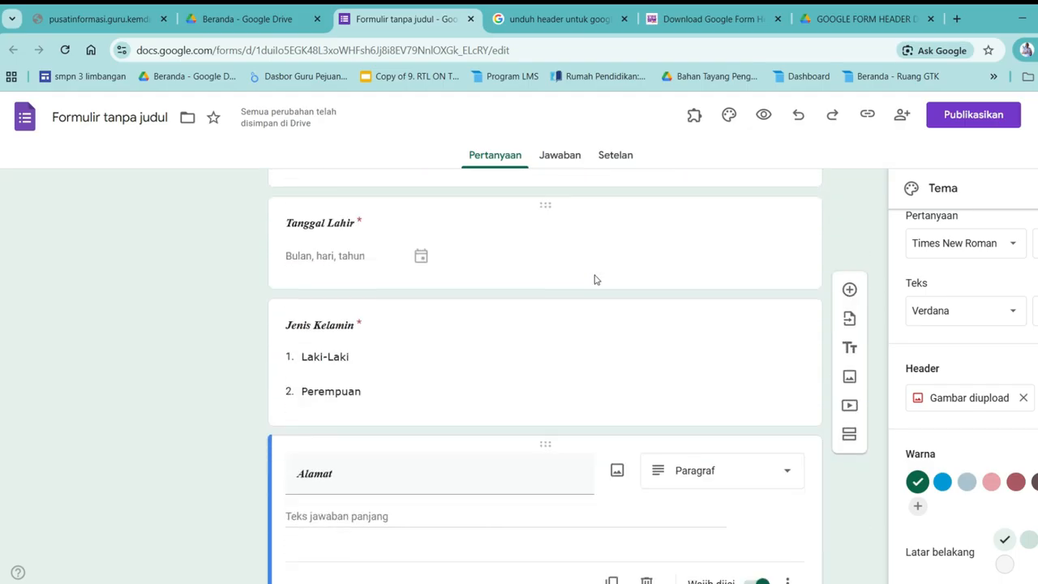
pyautogui.scroll(5, 594, 280)
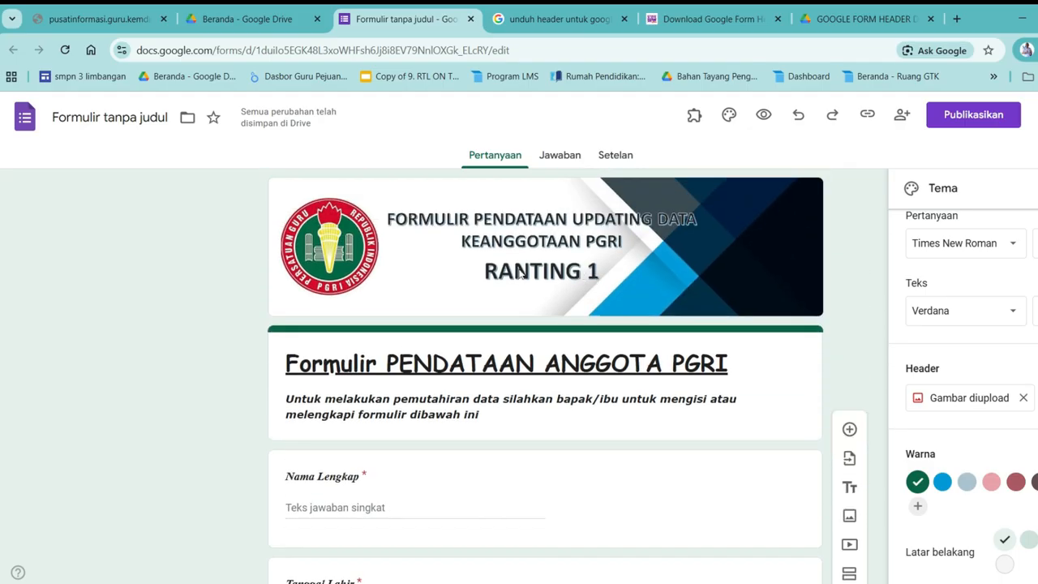
pyautogui.click(764, 119)
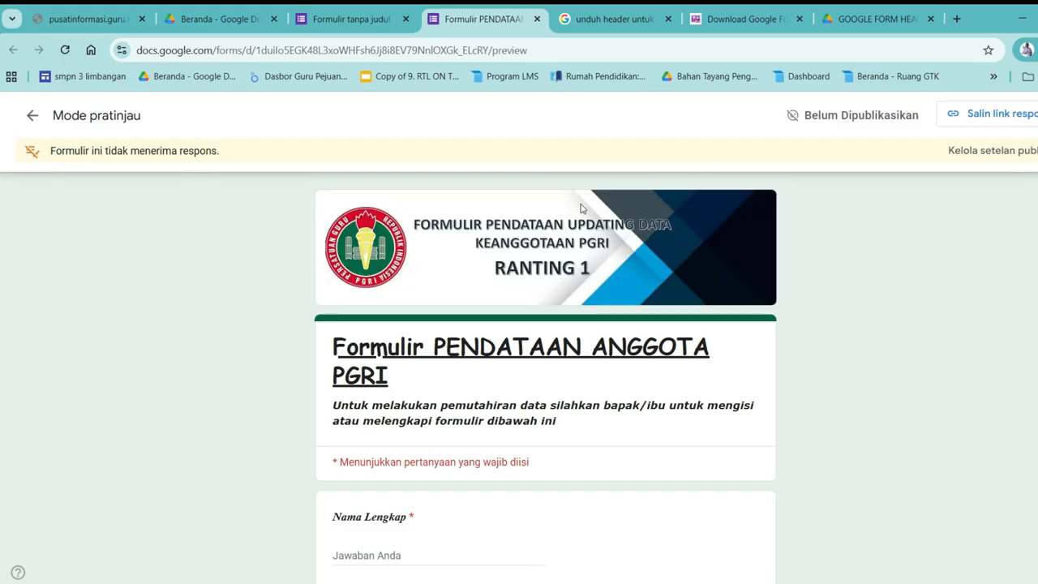
pyautogui.scroll(-1, 710, 258)
pyautogui.scroll(1, 710, 261)
pyautogui.scroll(-5, 710, 264)
pyautogui.scroll(1, 710, 264)
pyautogui.scroll(-1, 710, 263)
pyautogui.scroll(3, 710, 264)
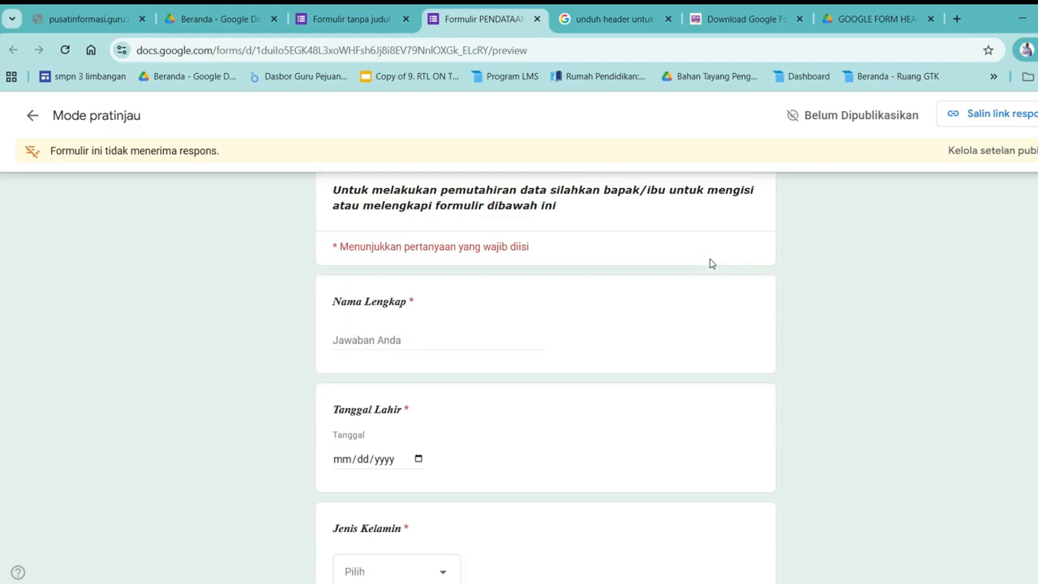
pyautogui.scroll(3, 710, 263)
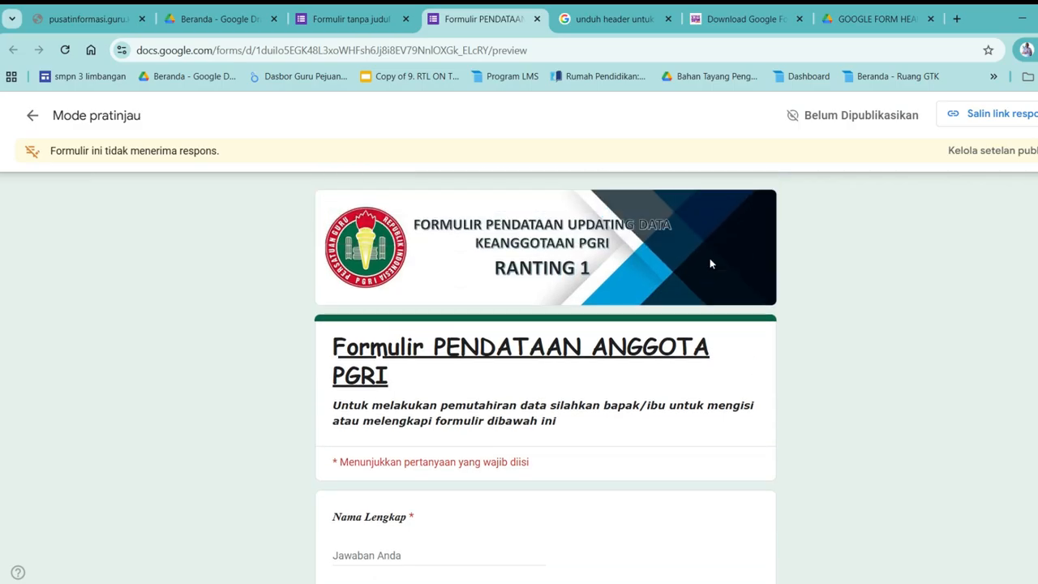
pyautogui.scroll(-6, 710, 263)
pyautogui.scroll(3, 708, 264)
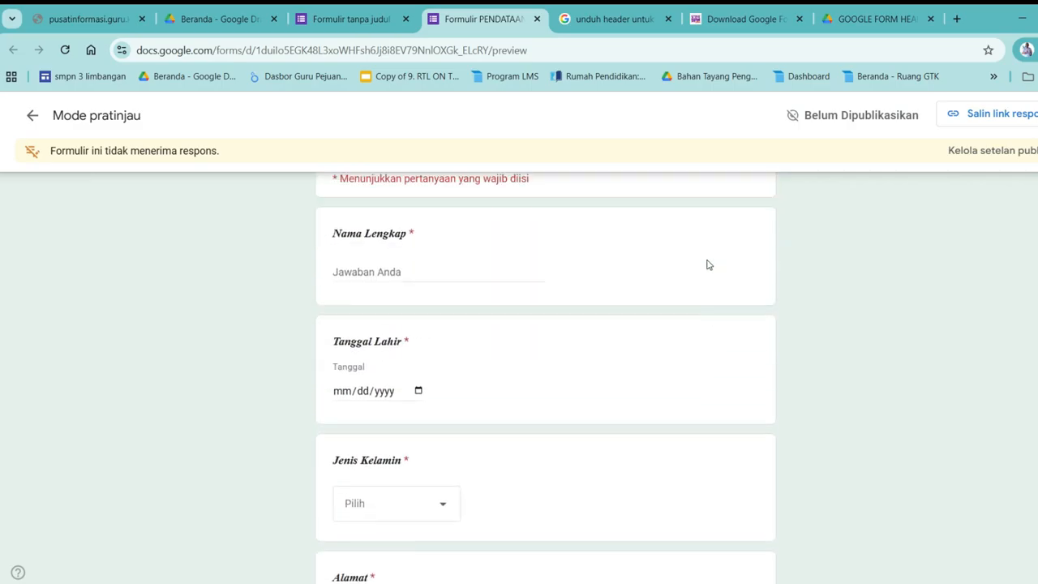
pyautogui.scroll(4, 708, 264)
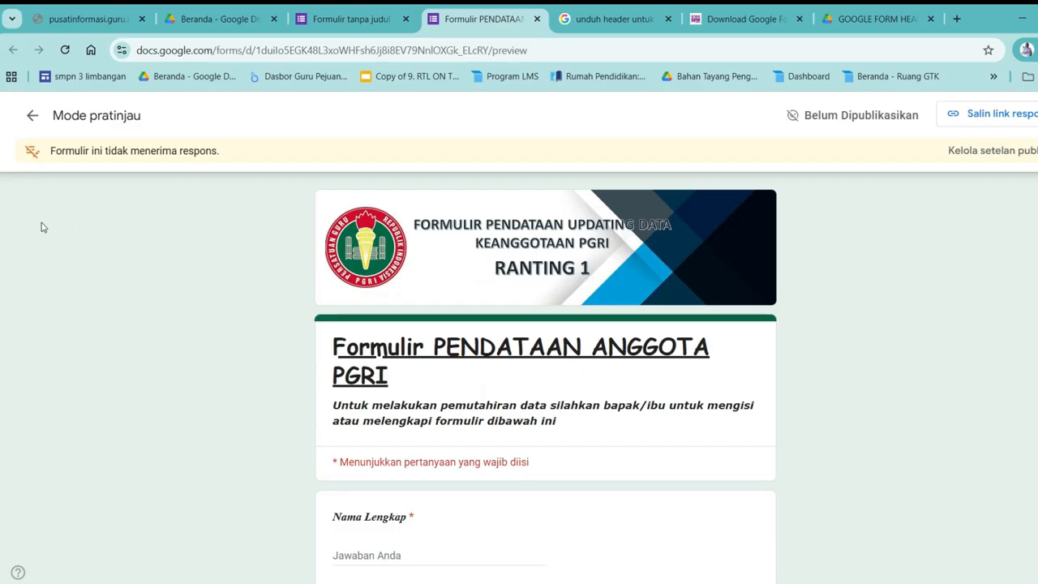
# Leave the preview and open the Publikasikan settings for the form
pyautogui.click(33, 119)
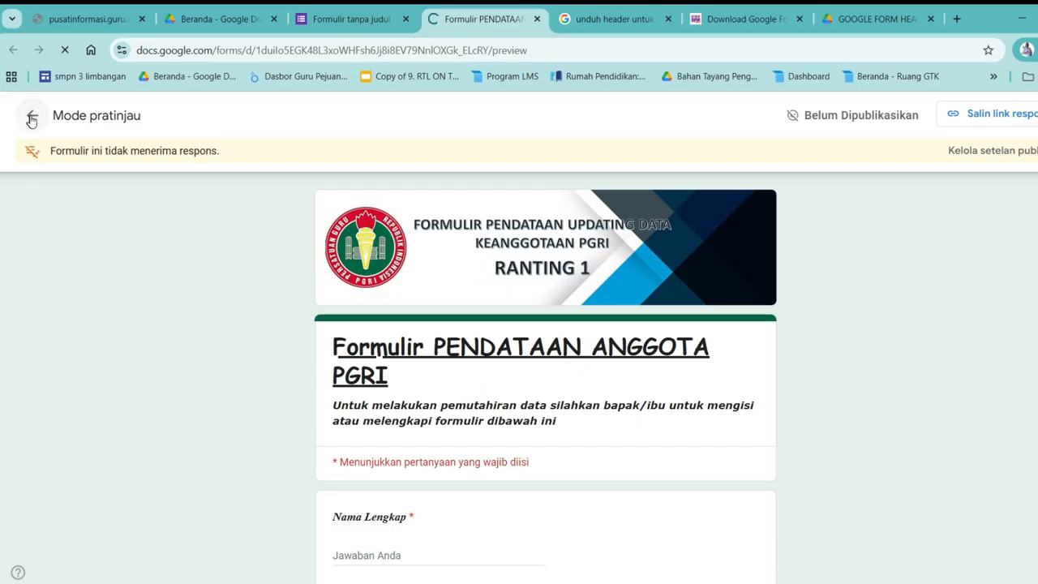
pyautogui.scroll(-2, 676, 224)
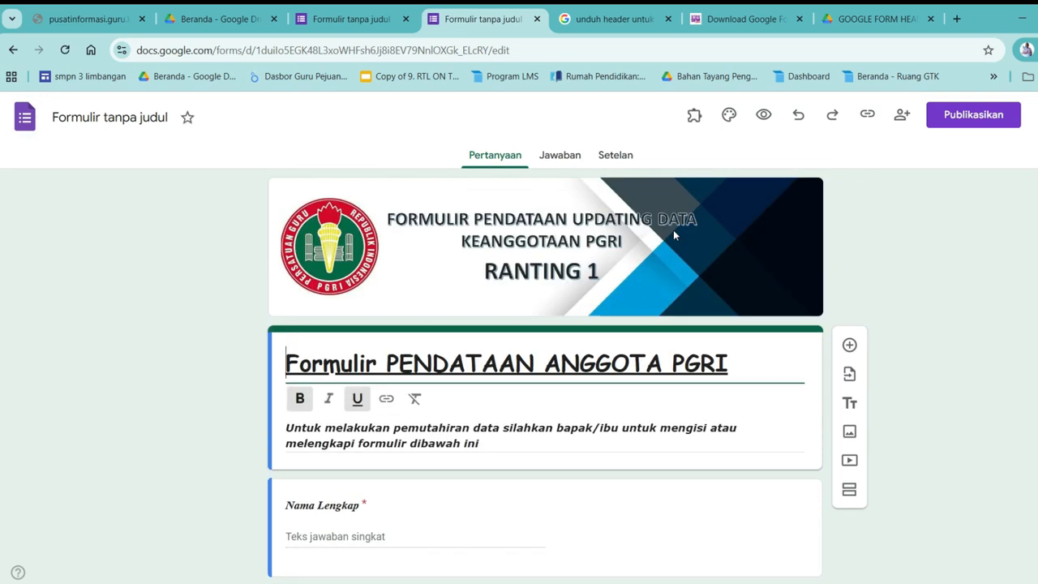
pyautogui.click(971, 125)
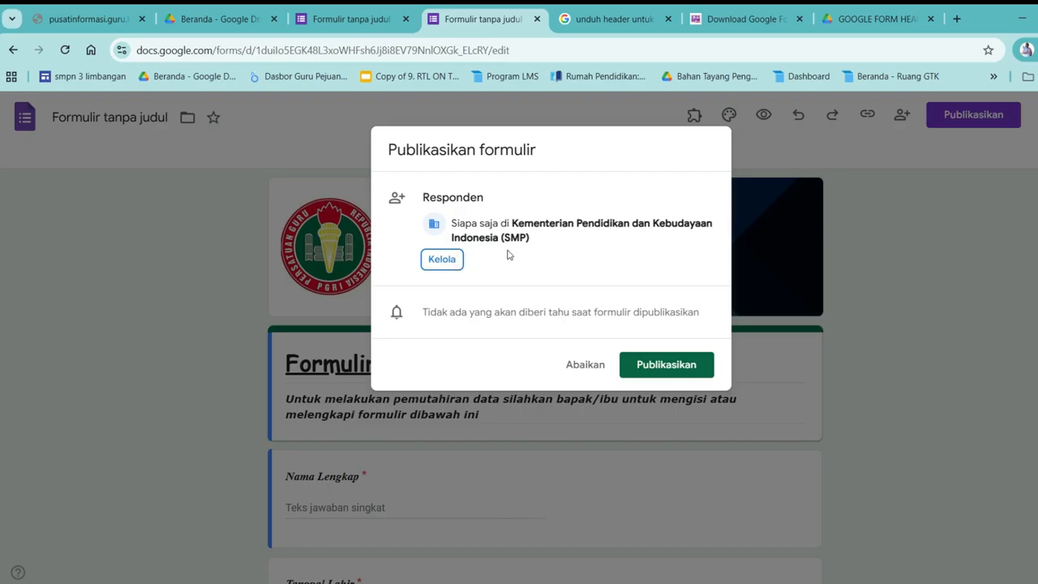
# Share the form with anyone who has the link as Editor, then publish it
pyautogui.click(441, 261)
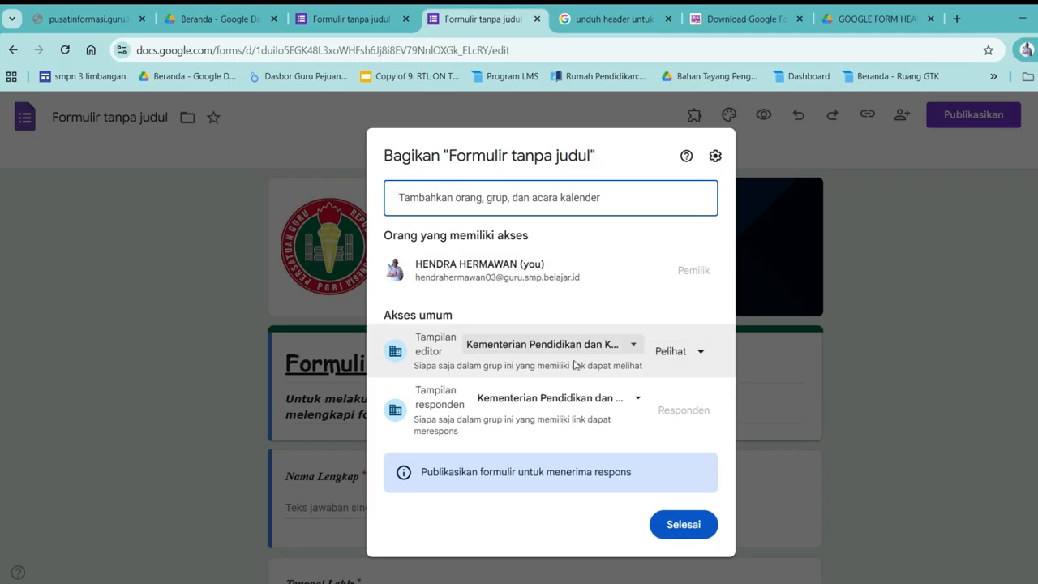
pyautogui.click(634, 349)
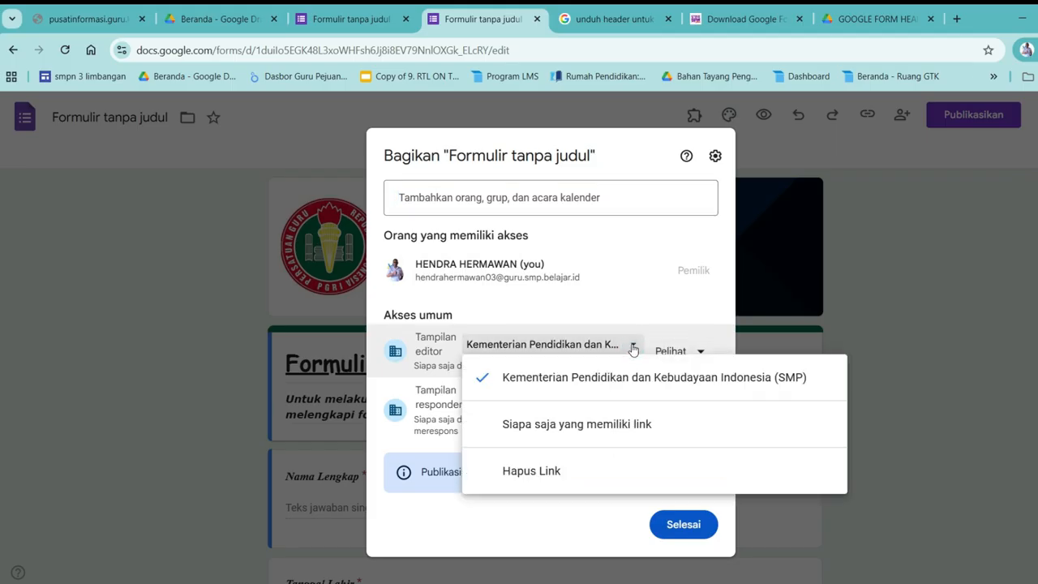
pyautogui.click(529, 433)
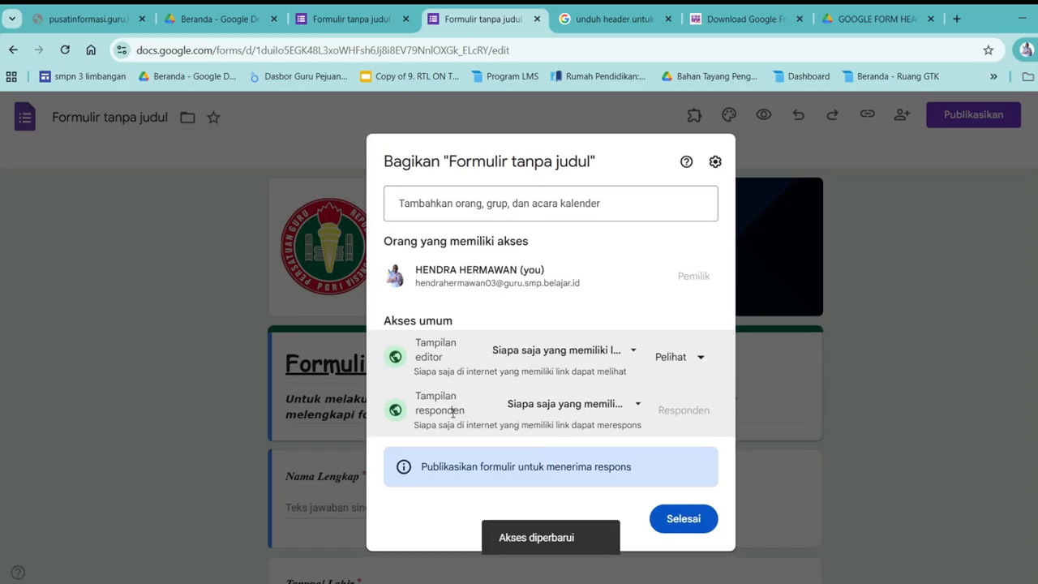
pyautogui.click(636, 403)
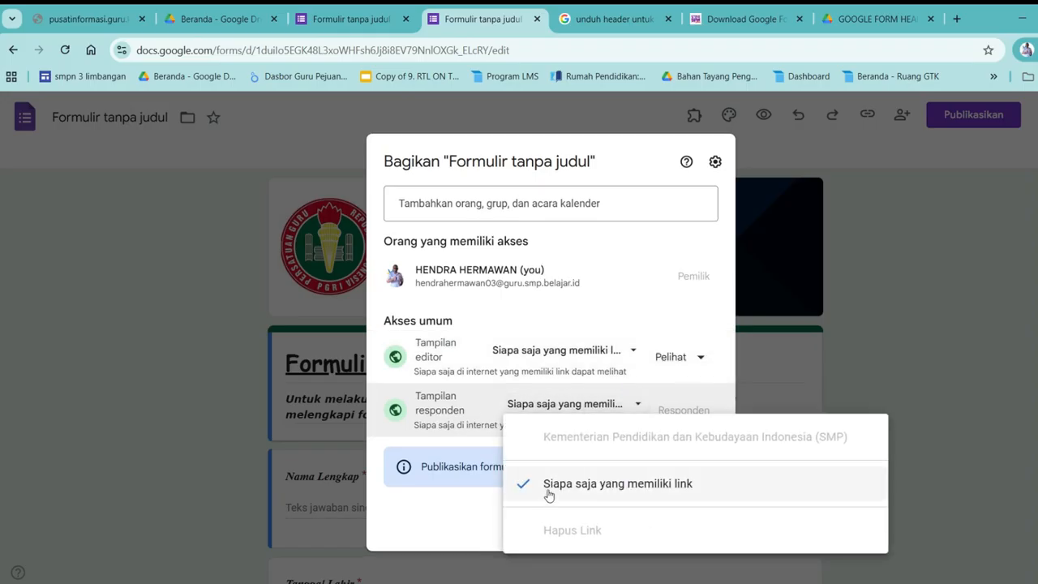
pyautogui.click(625, 315)
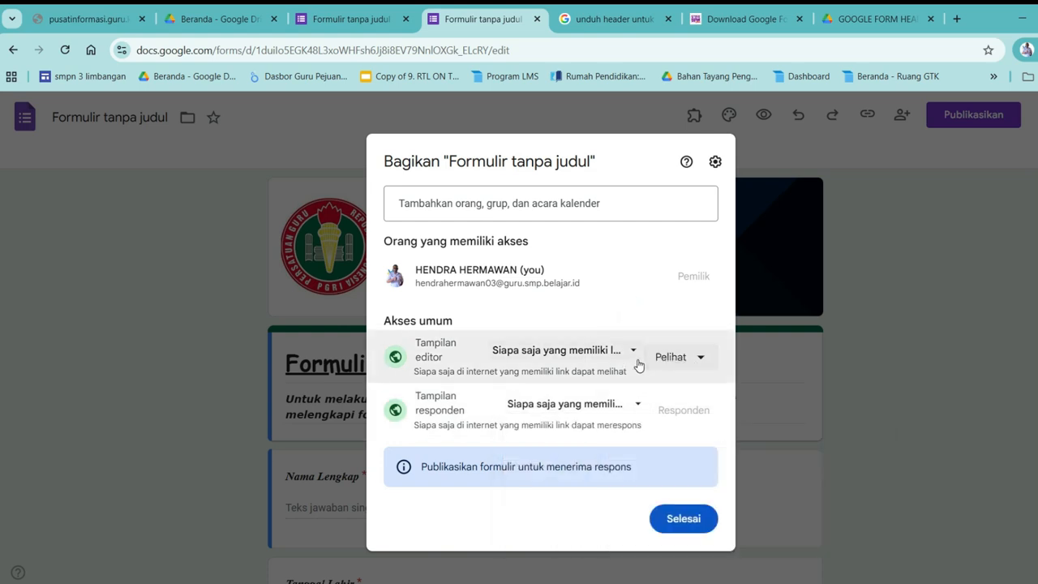
pyautogui.click(701, 362)
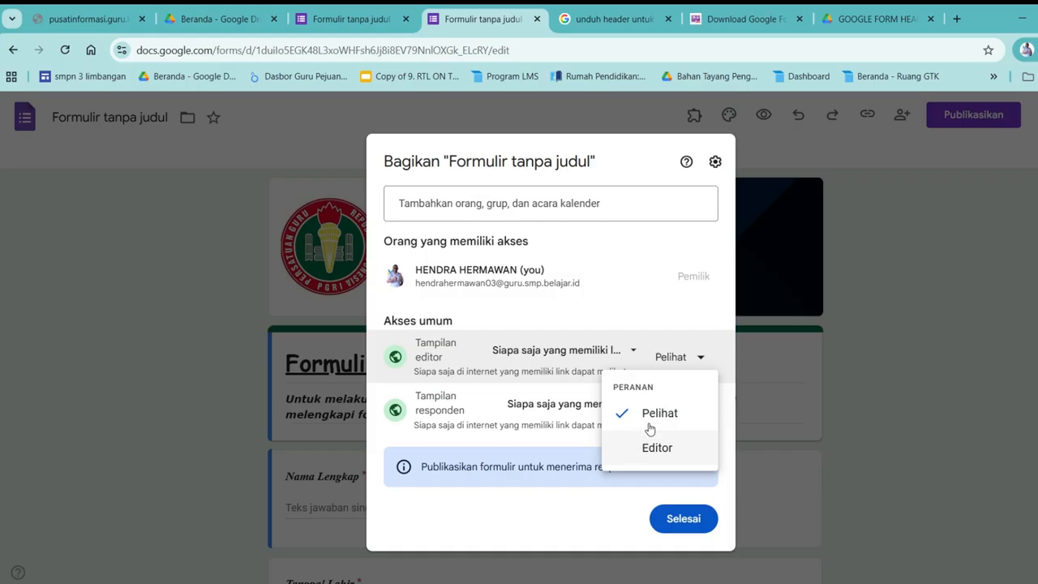
pyautogui.click(631, 458)
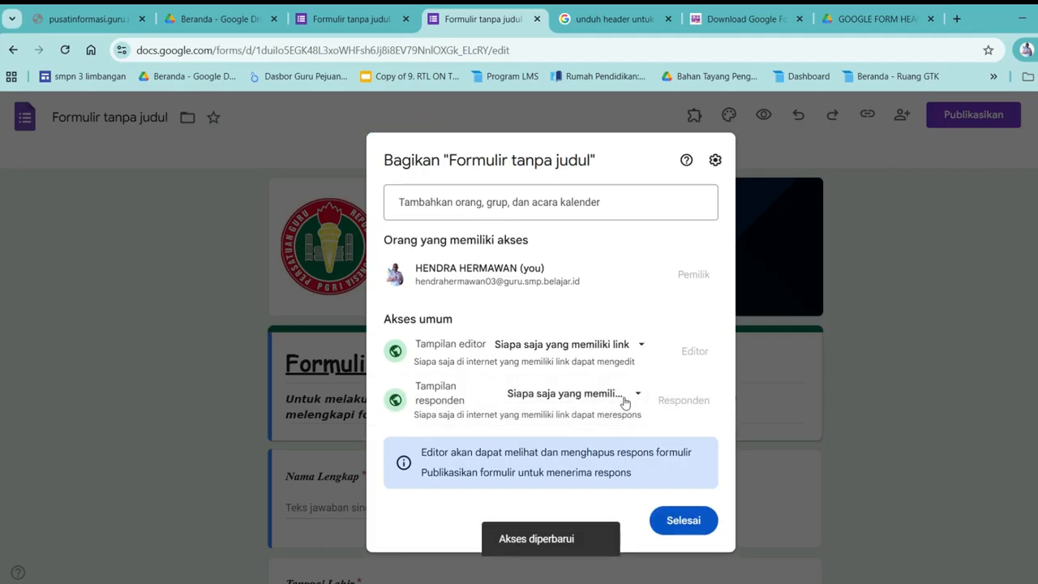
pyautogui.click(675, 523)
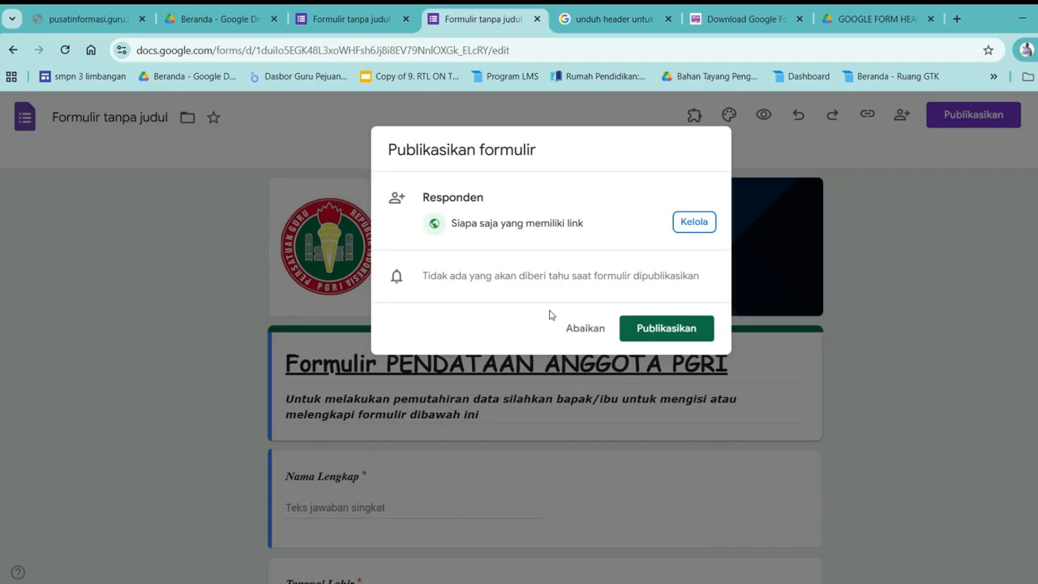
pyautogui.click(667, 329)
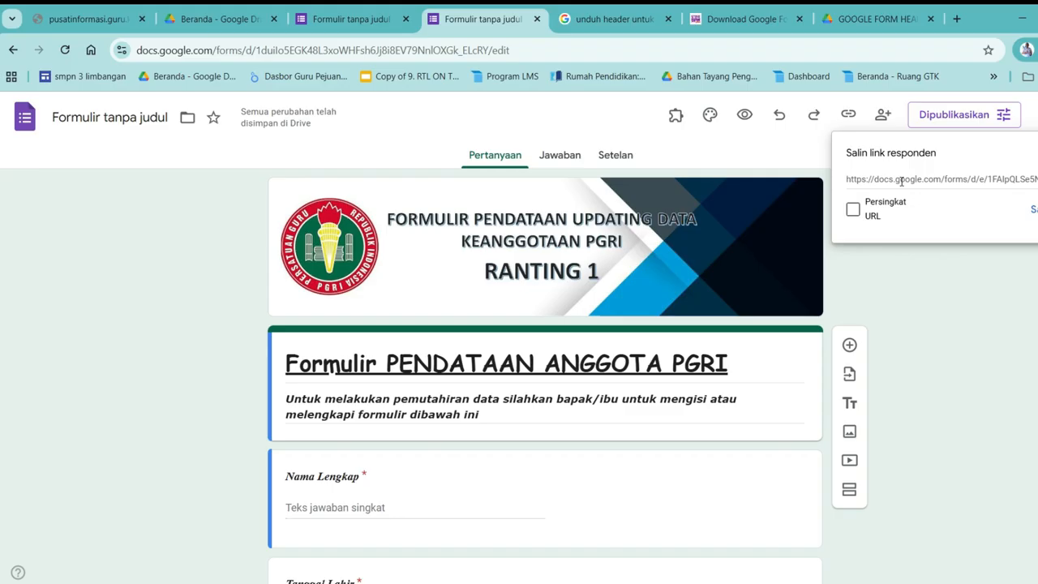
# Shorten the responder link to a forms.gle URL and copy it, repeating once more
pyautogui.click(853, 211)
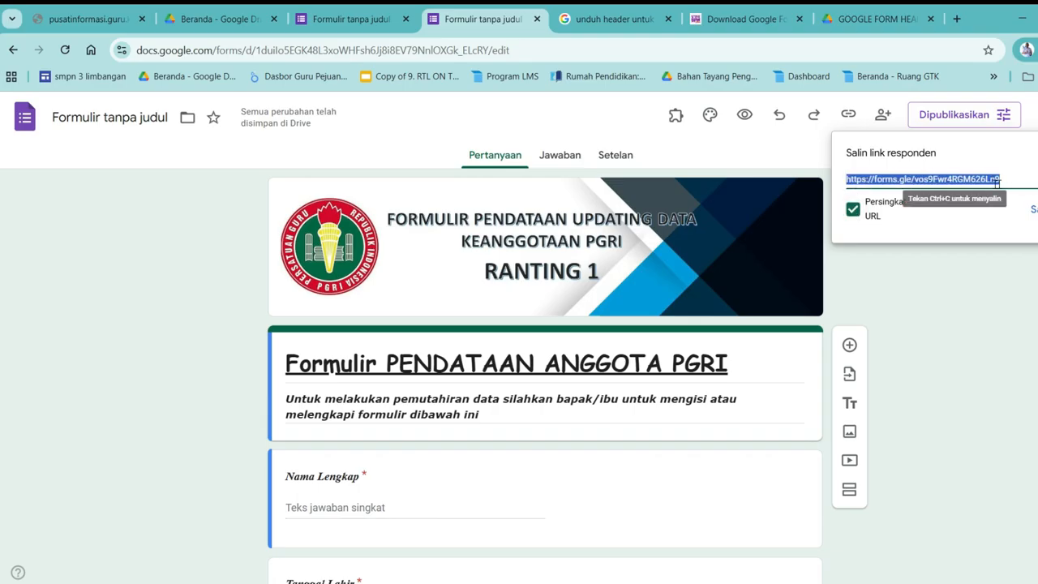
pyautogui.click(1035, 212)
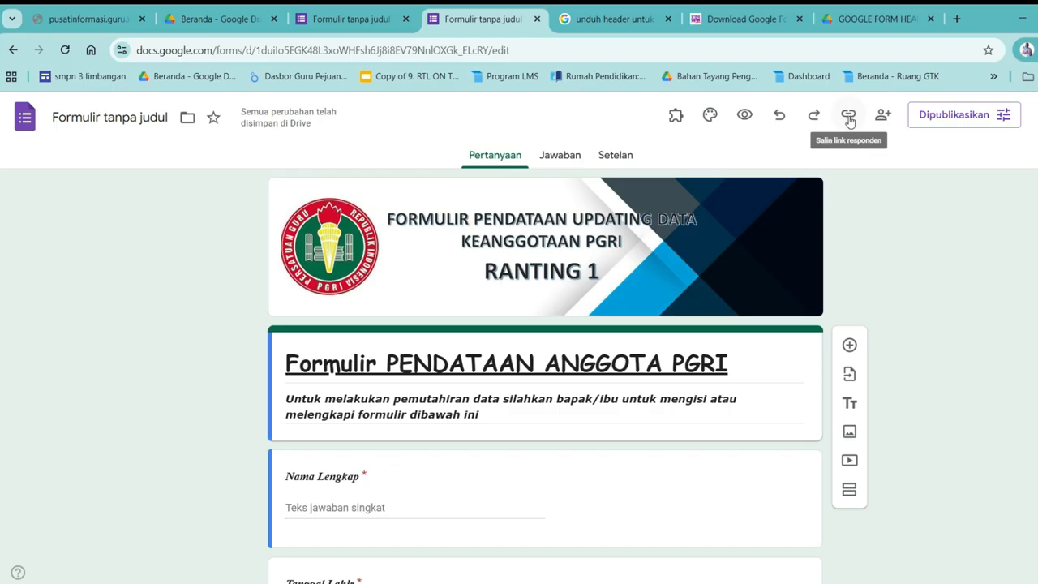
pyautogui.click(848, 119)
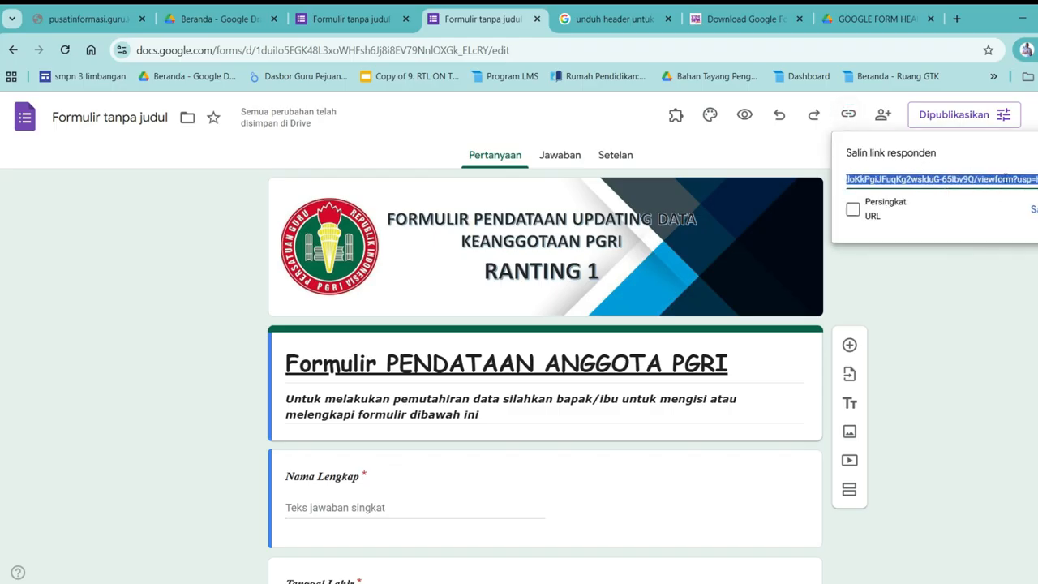
pyautogui.click(852, 211)
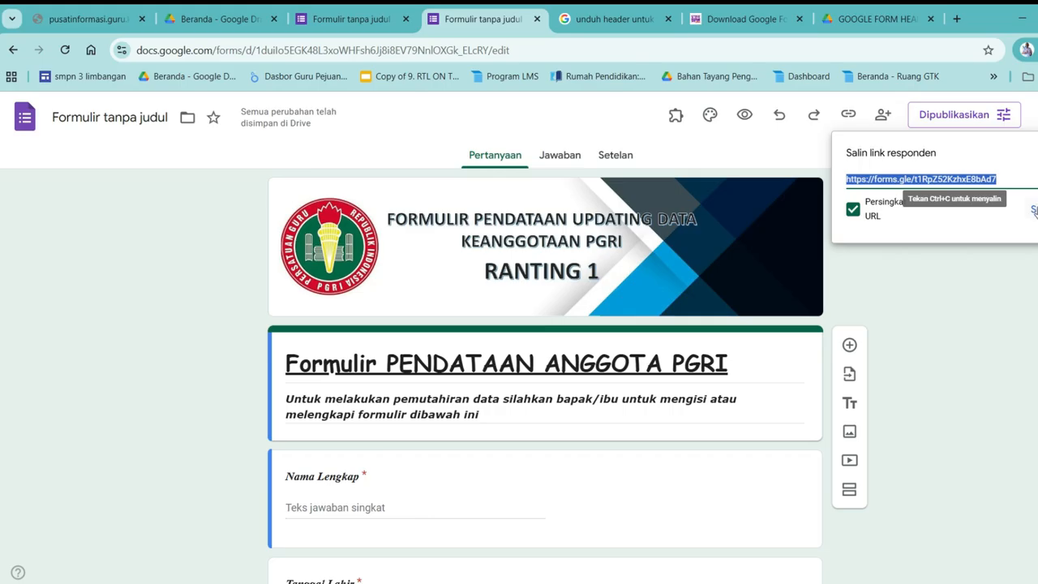
pyautogui.click(1032, 210)
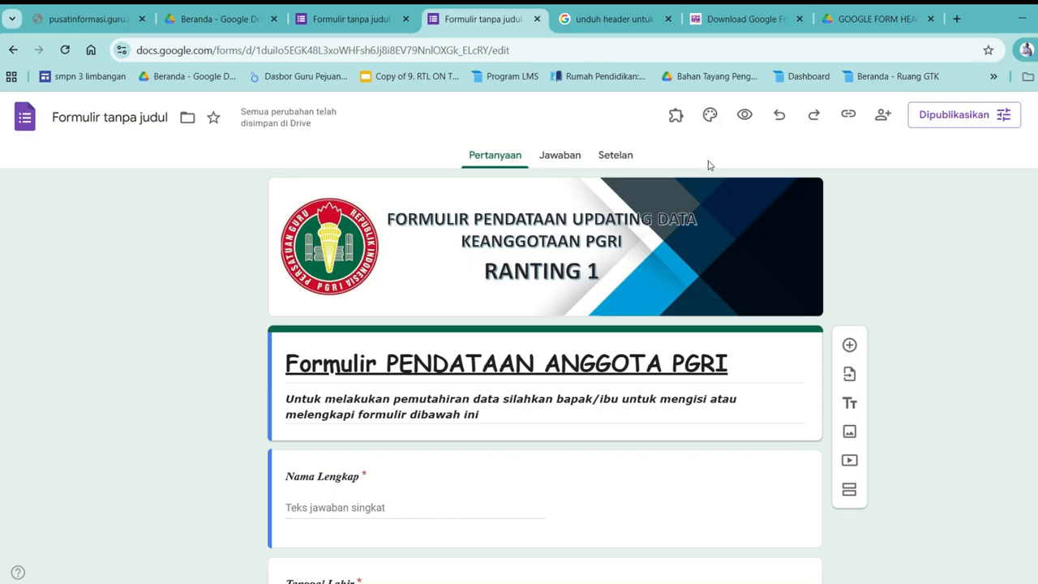
# Rename the form file from Formulir tanpa judul to 'Formulir PENDATAAN ANGGOTA PGRI'
pyautogui.click(120, 122)
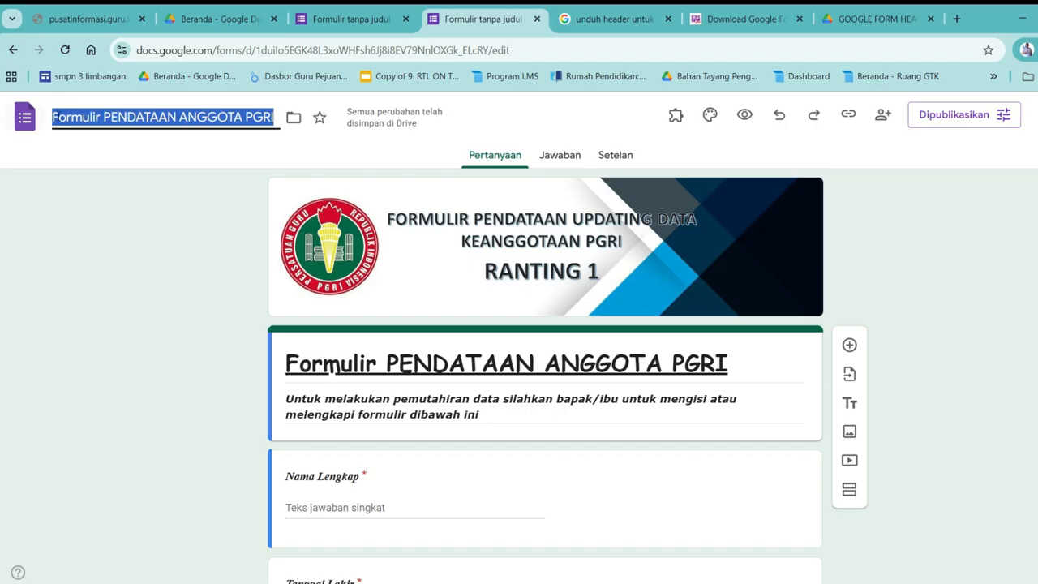
pyautogui.click(72, 117)
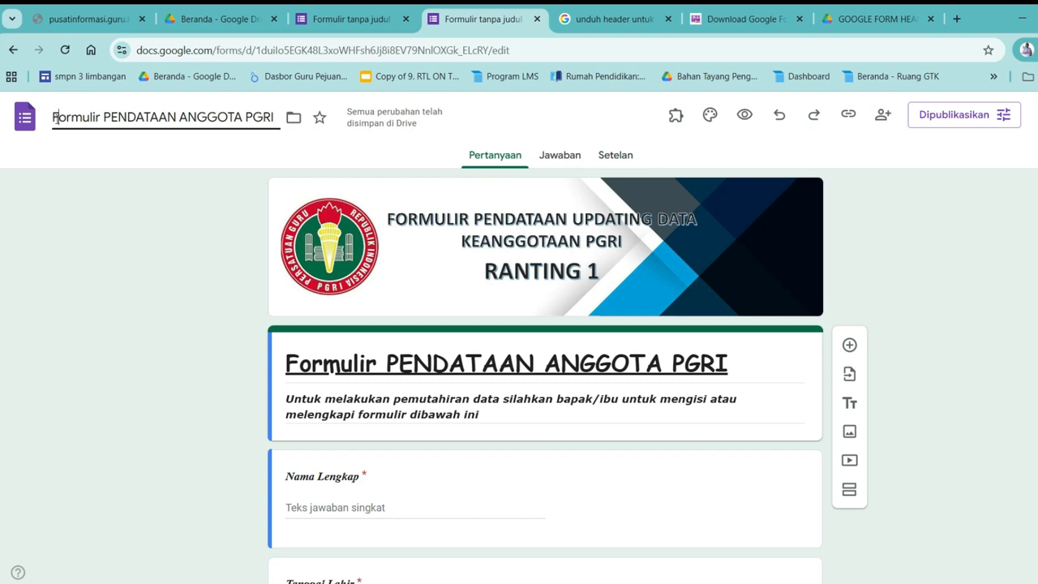
pyautogui.click(209, 151)
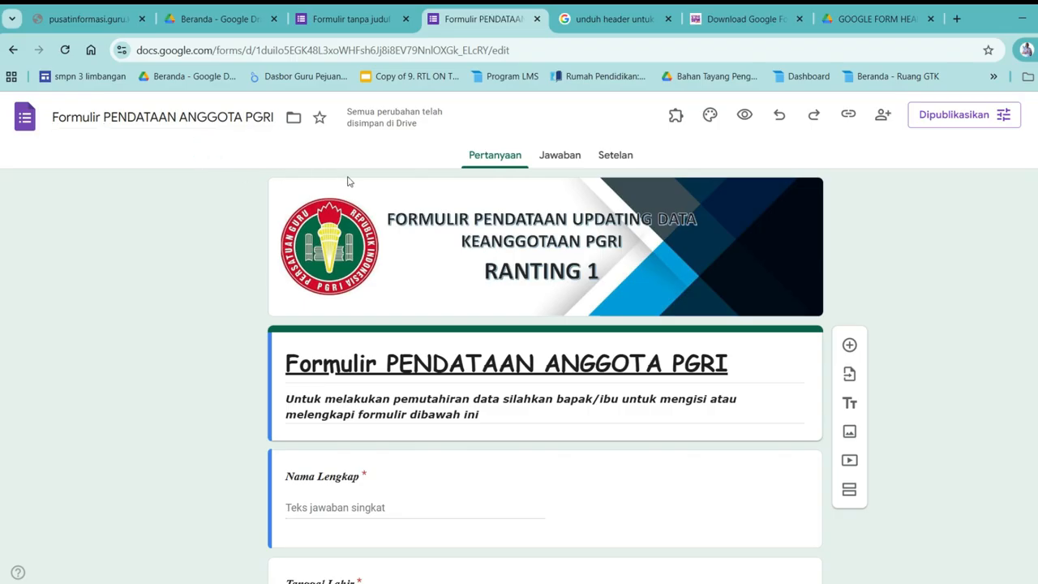
# Copy the renamed form's shortened forms.gle responder link
pyautogui.click(851, 115)
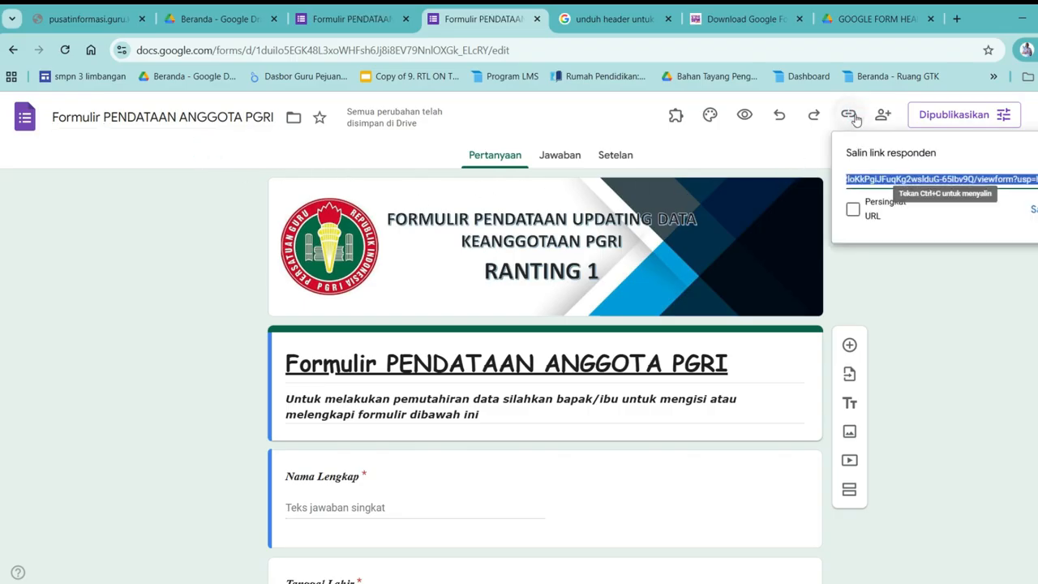
pyautogui.click(853, 213)
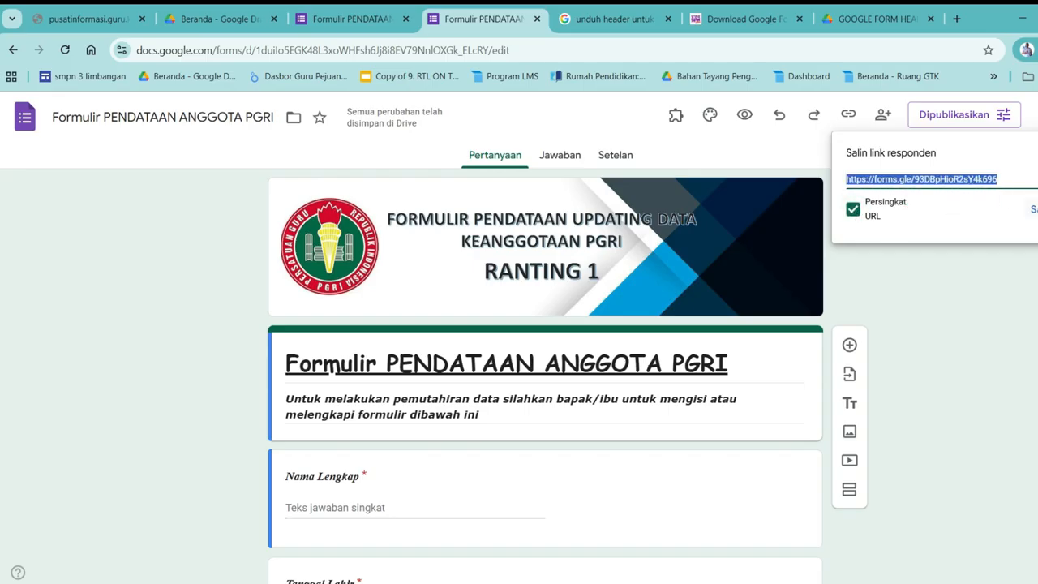
pyautogui.click(1031, 209)
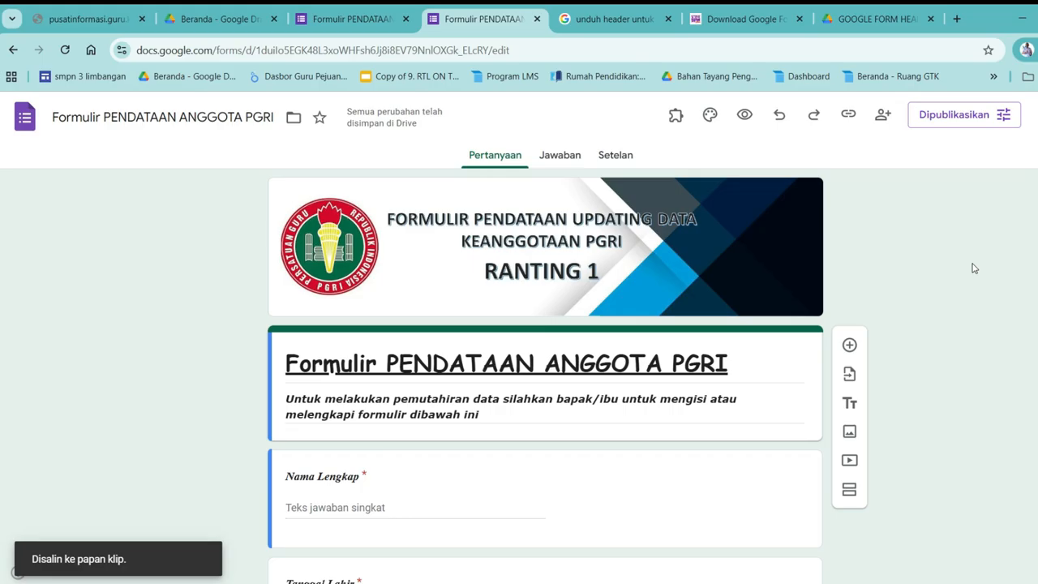